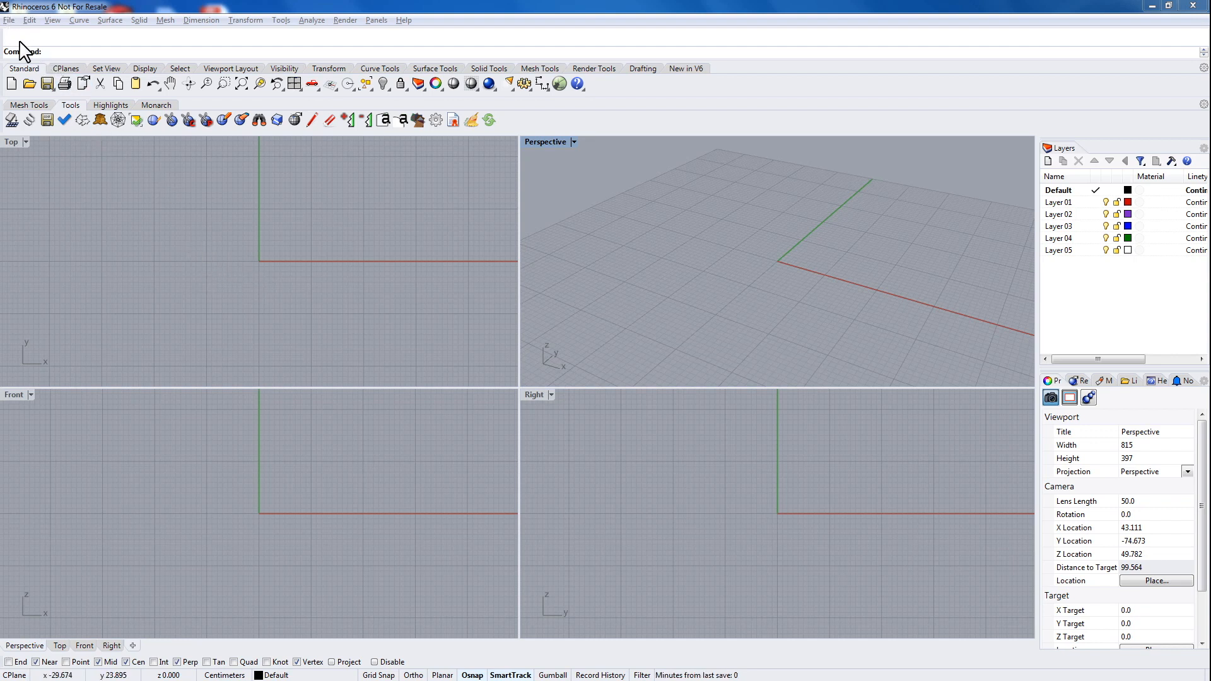
Open the STEP file Headrest Tutorial-1.2.STEP and import it with the Join surfaces option on
click(28, 88)
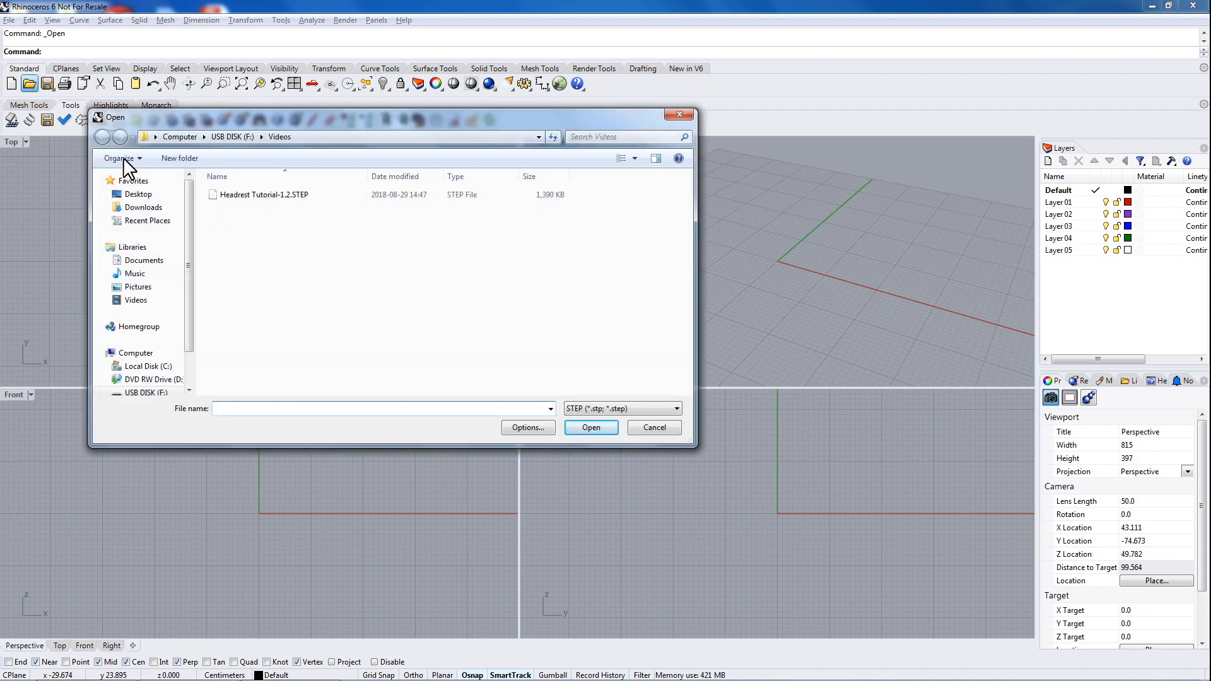
click(237, 197)
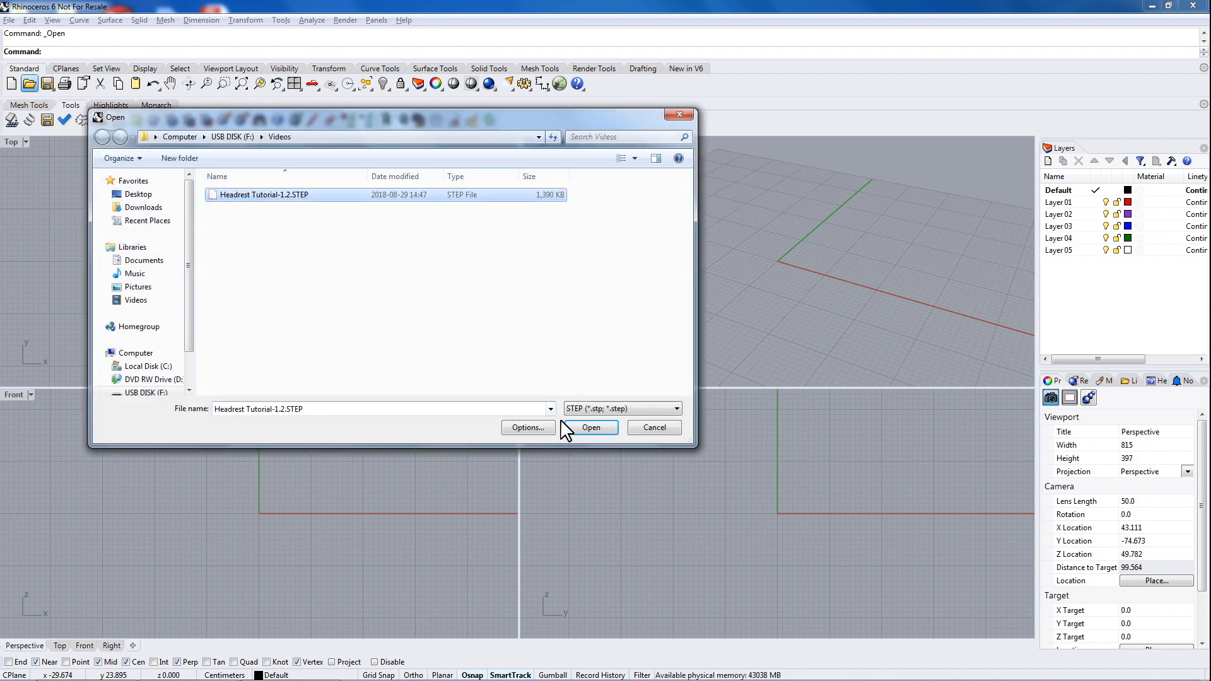
click(585, 429)
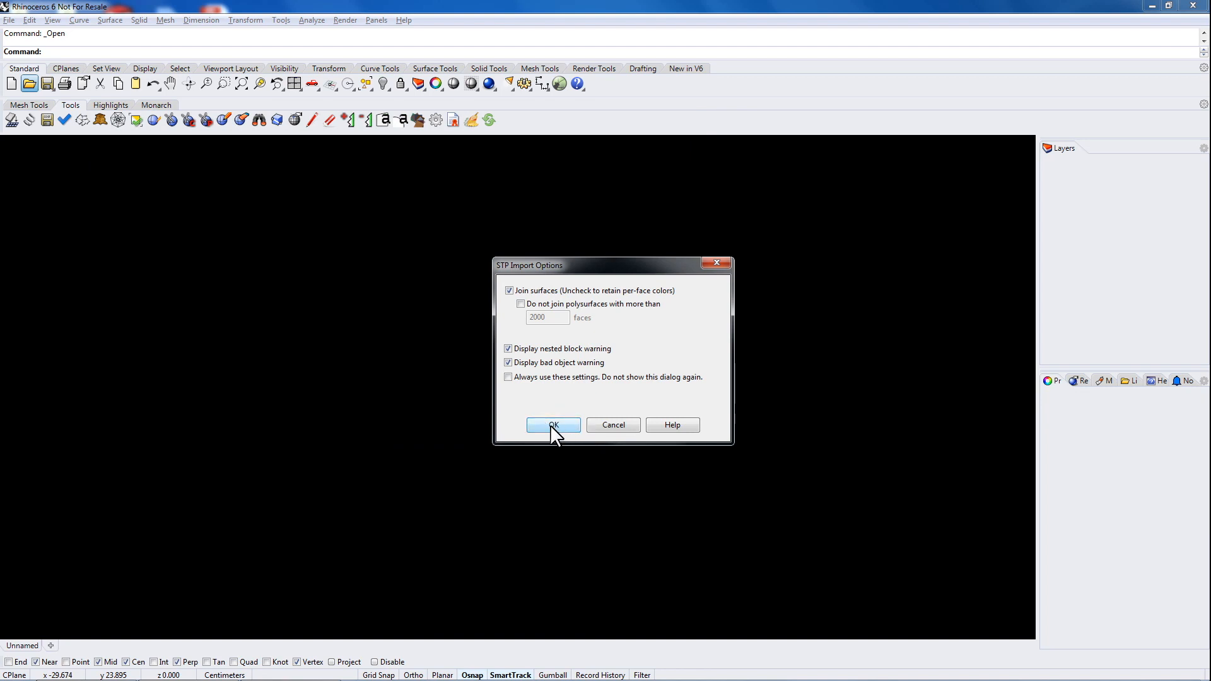
click(552, 425)
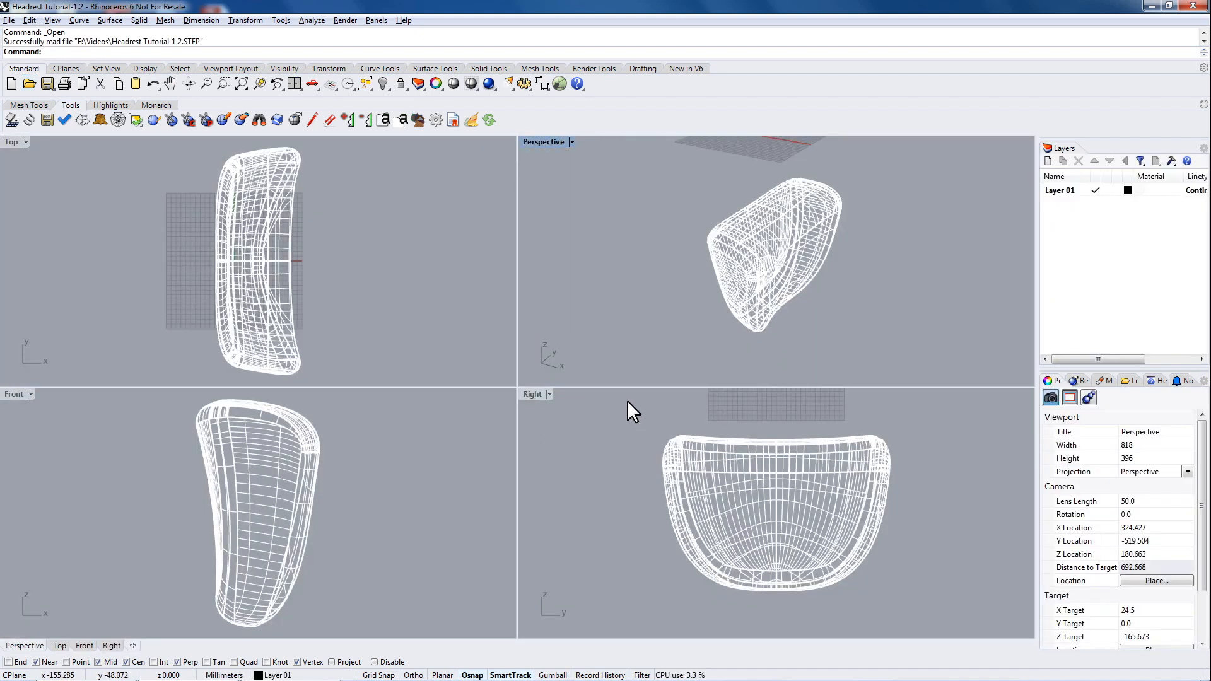
Examine the imported headrest's orientation relative to the grid in the Right and Perspective views
right_drag(834, 419, 844, 445)
scroll(827, 443, down, 2)
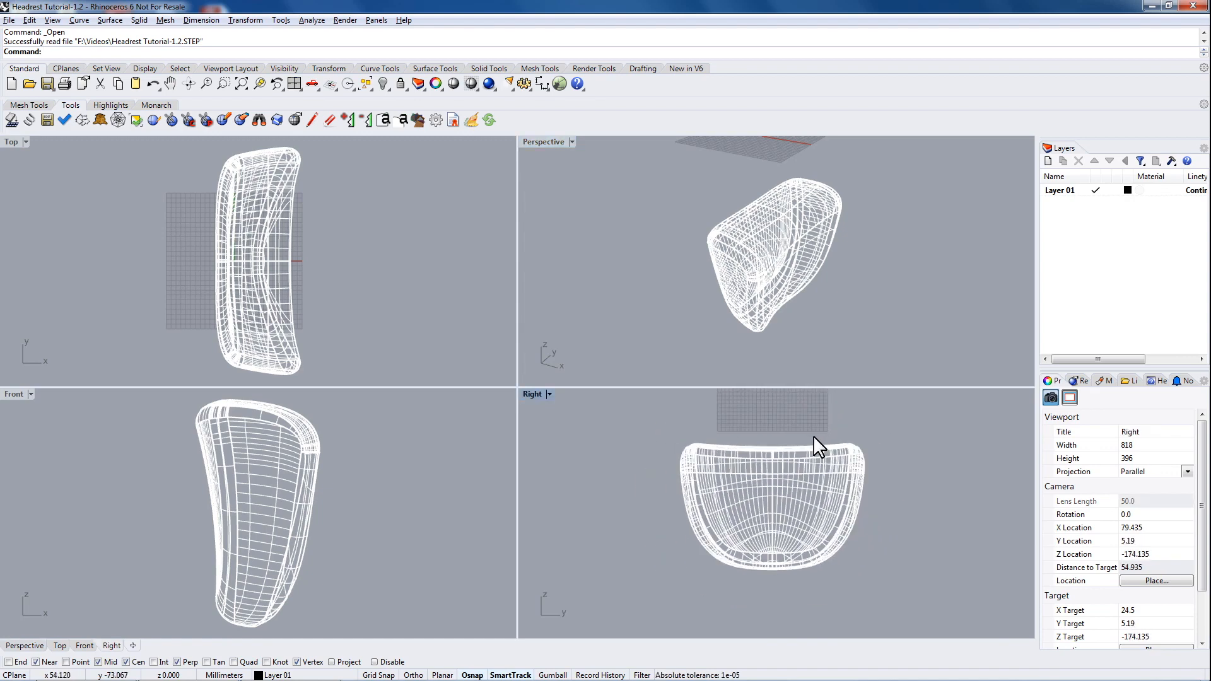
right_drag(835, 240, 676, 235)
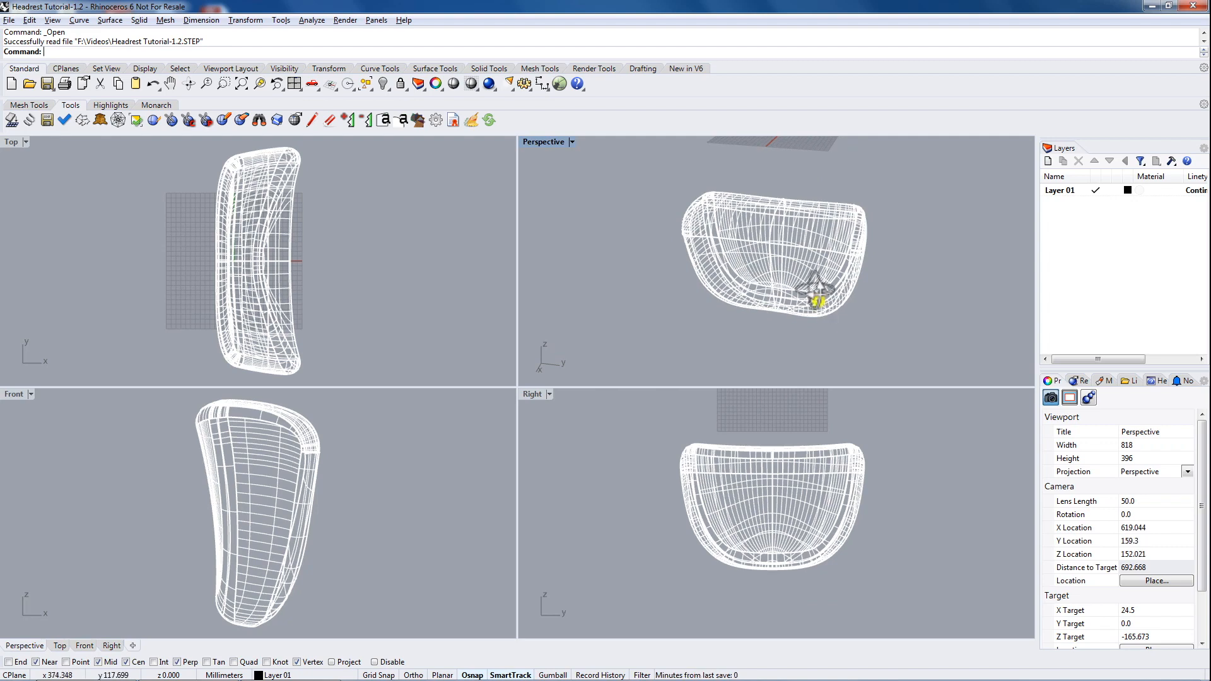
right_drag(816, 289, 771, 331)
right_drag(678, 323, 751, 338)
right_drag(902, 439, 886, 486)
scroll(886, 454, down, 2)
right_drag(782, 427, 770, 466)
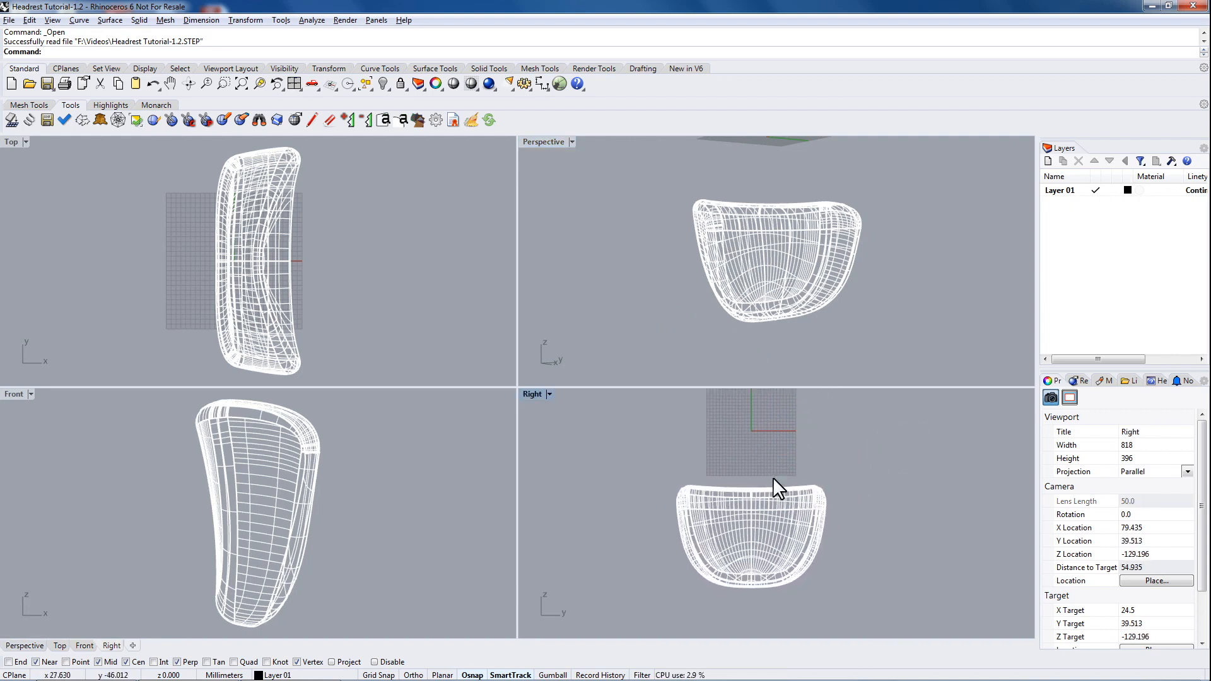
Rotate the headrest polysurface 180 degrees in the Right view, using a centre point between the origin and the headrest
click(775, 506)
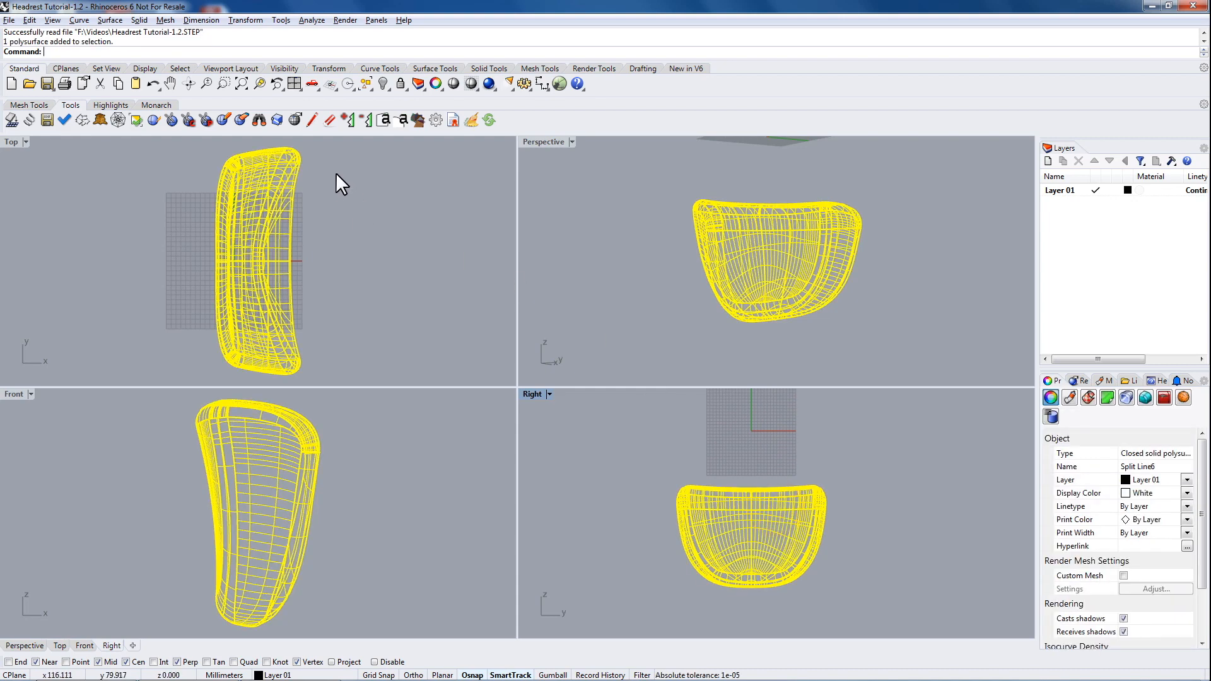
click(328, 68)
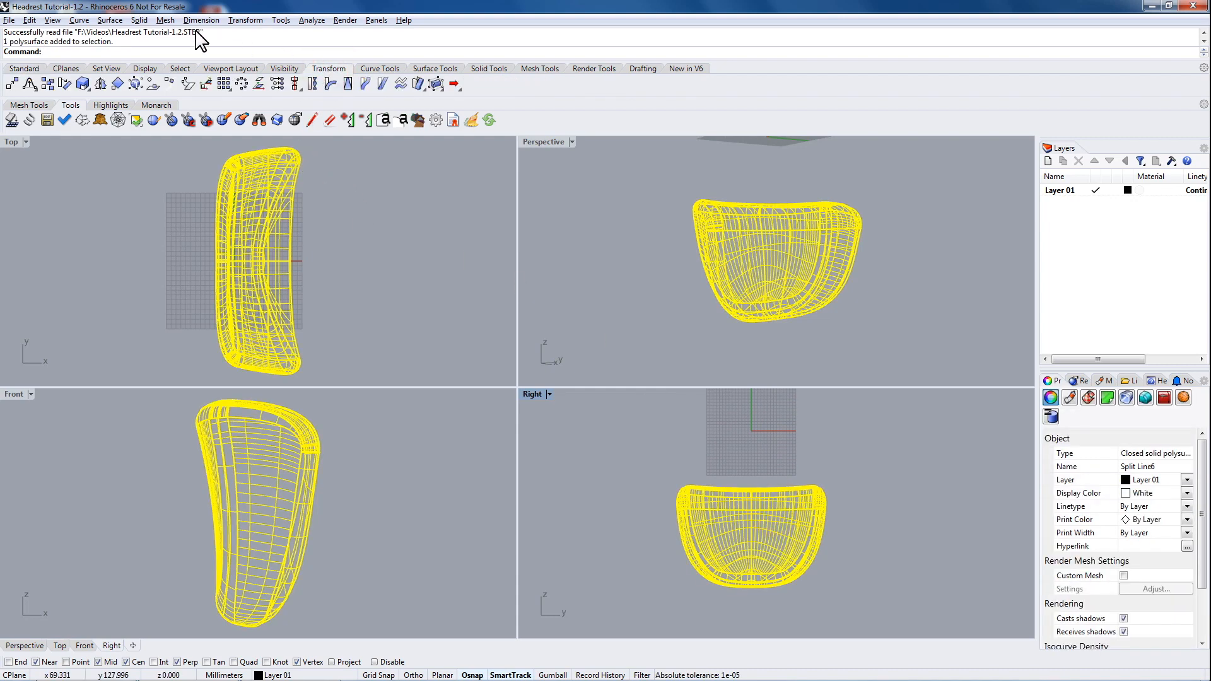
click(48, 83)
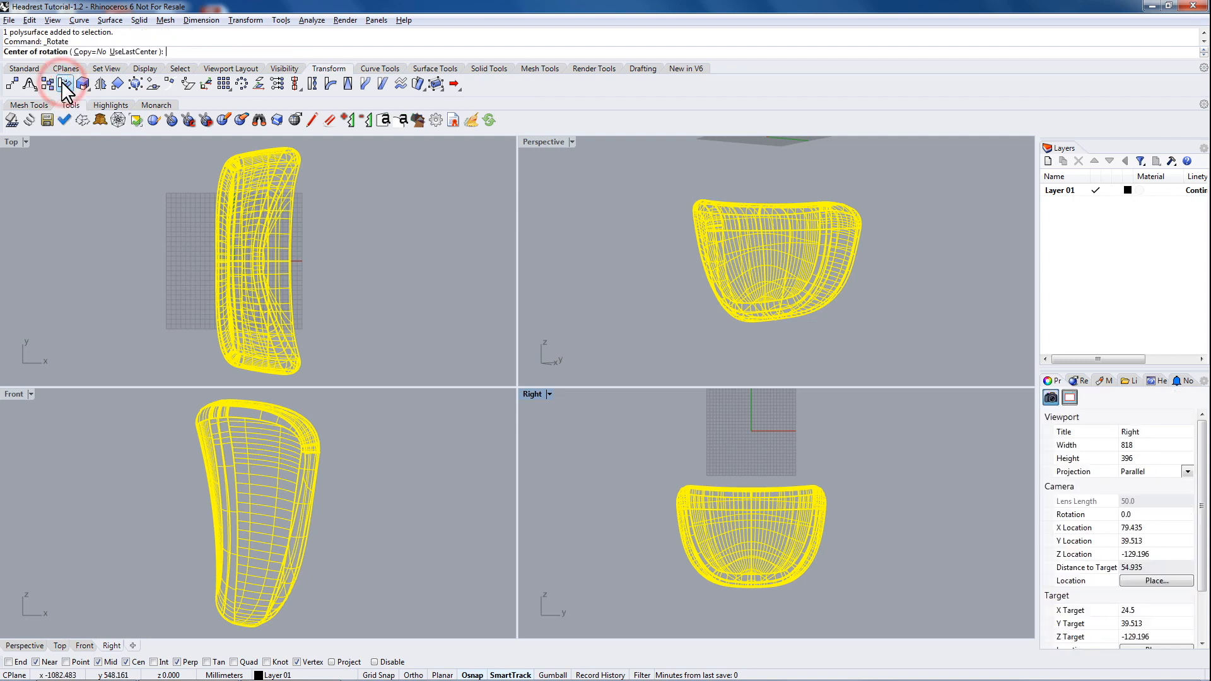
click(751, 461)
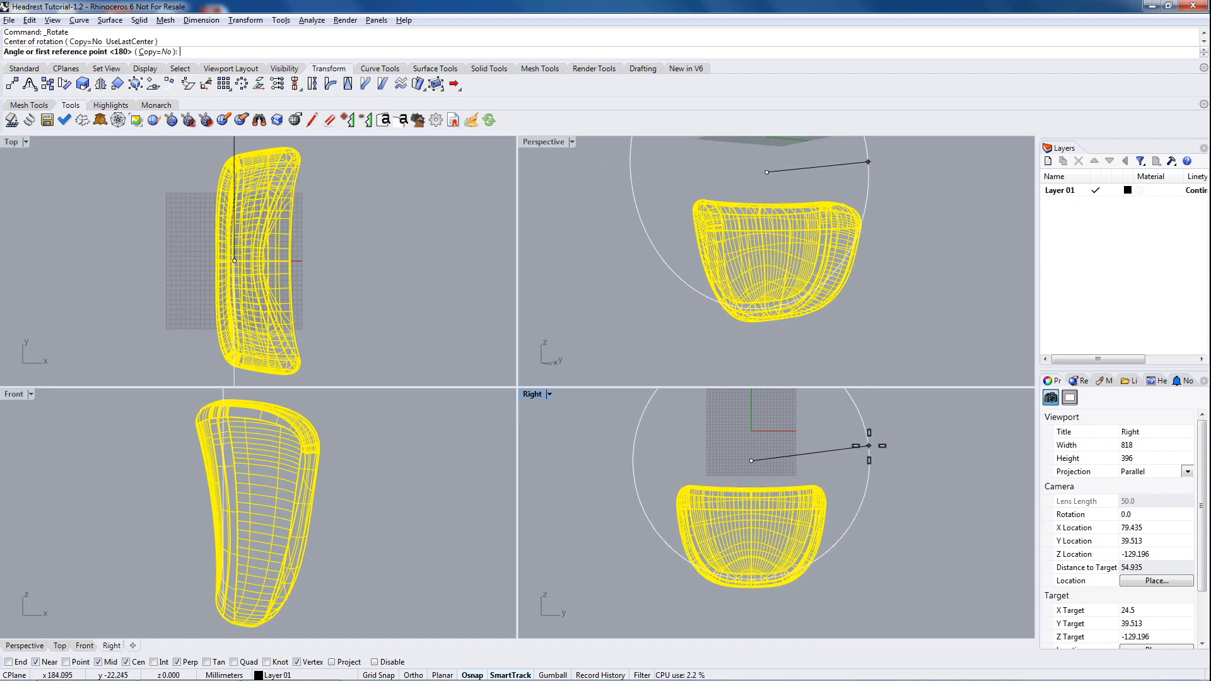
key(shift)
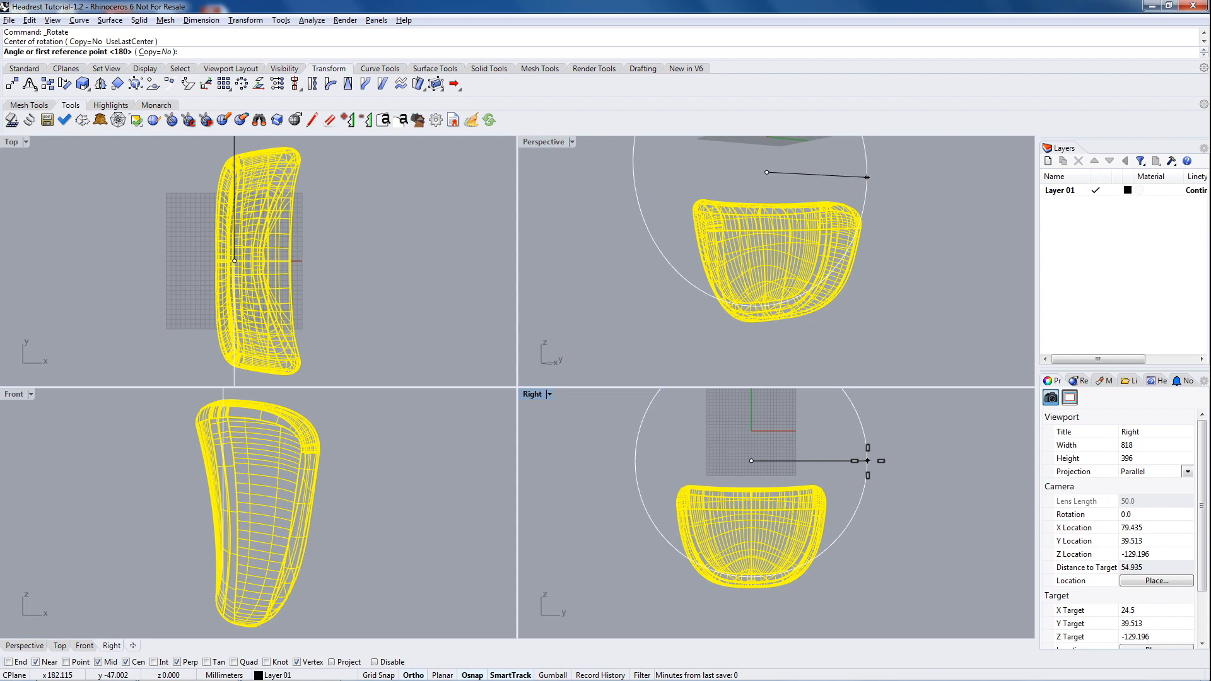
click(868, 461)
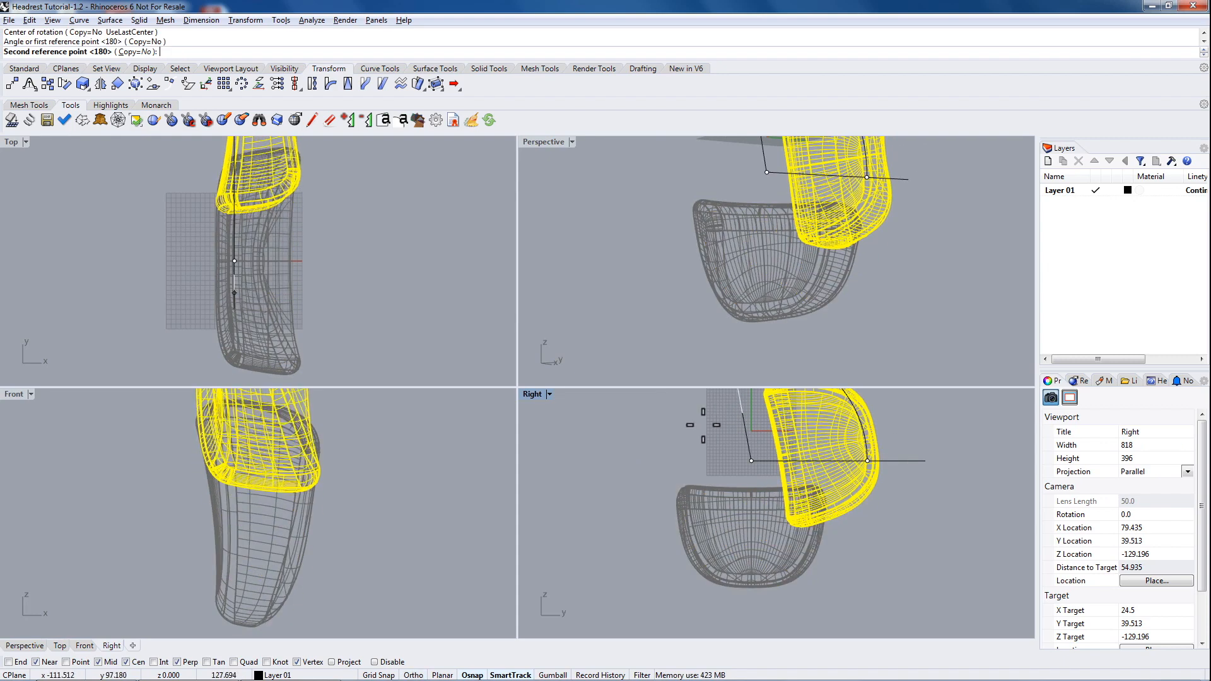
key(shift)
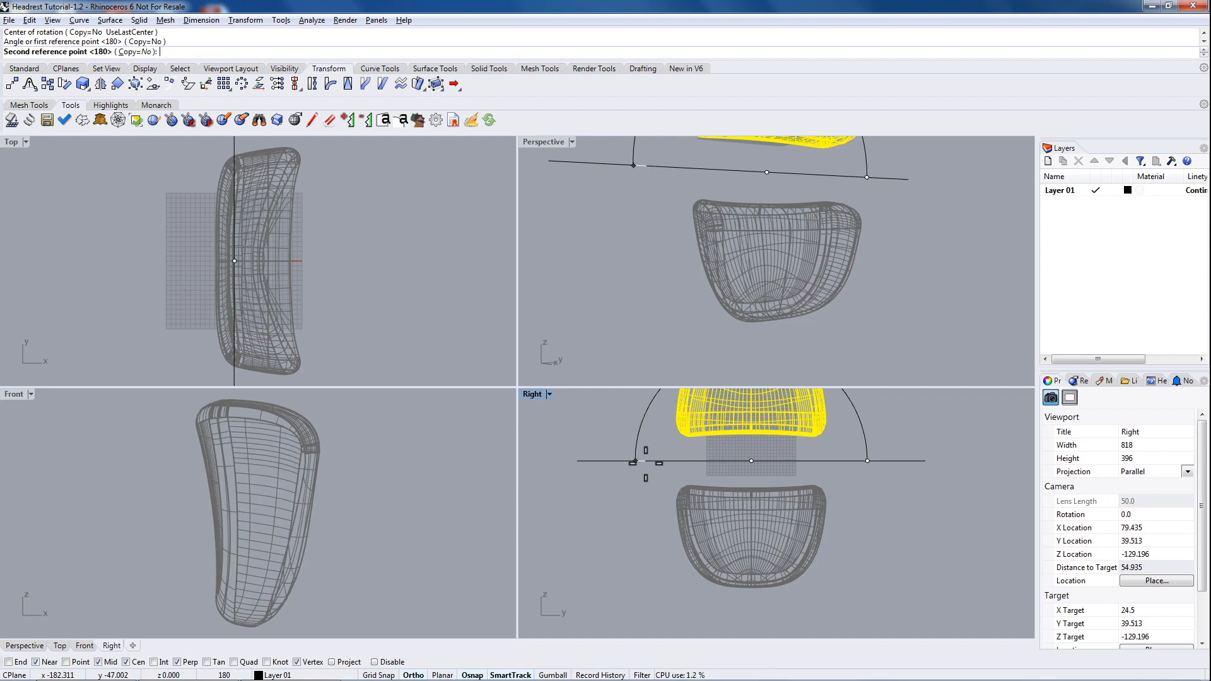
click(645, 464)
Maximize the Perspective viewport and deselect the rotated headrest
right_drag(854, 440, 862, 555)
mouse_move(847, 500)
right_down()
mouse_move(844, 475)
mouse_move(845, 521)
right_up()
mouse_move(812, 249)
right_down()
mouse_move(813, 329)
mouse_move(892, 211)
mouse_move(803, 244)
mouse_move(841, 282)
mouse_move(828, 247)
right_up()
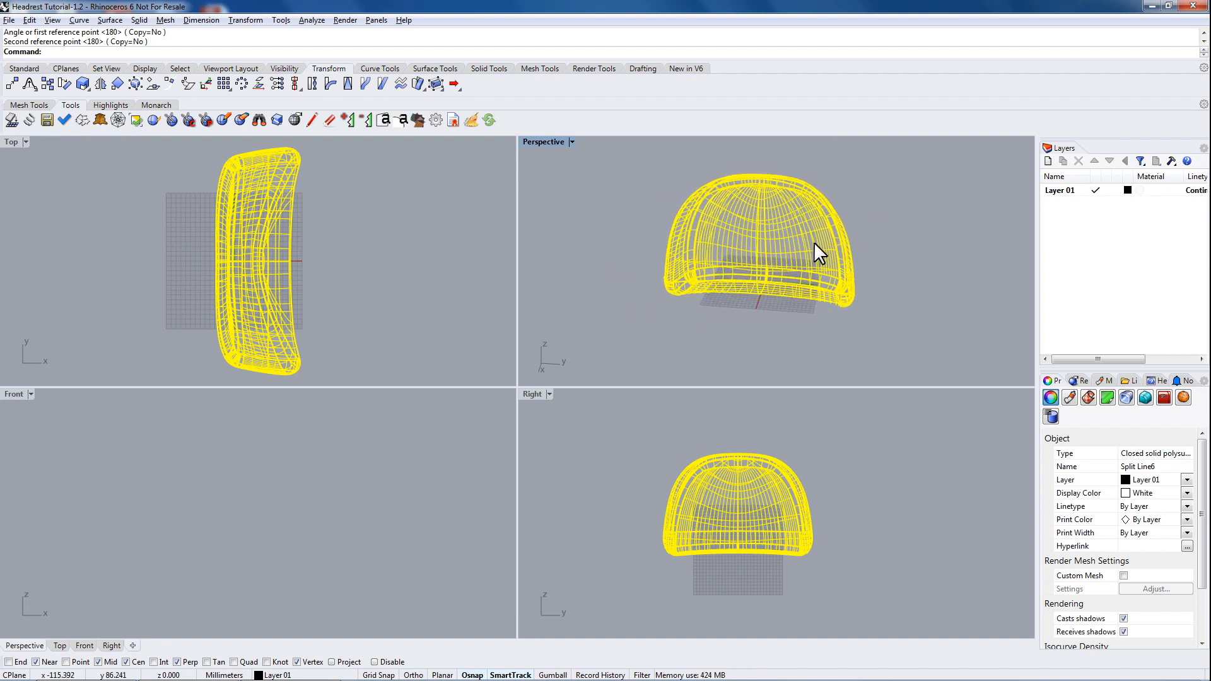
double_click(543, 142)
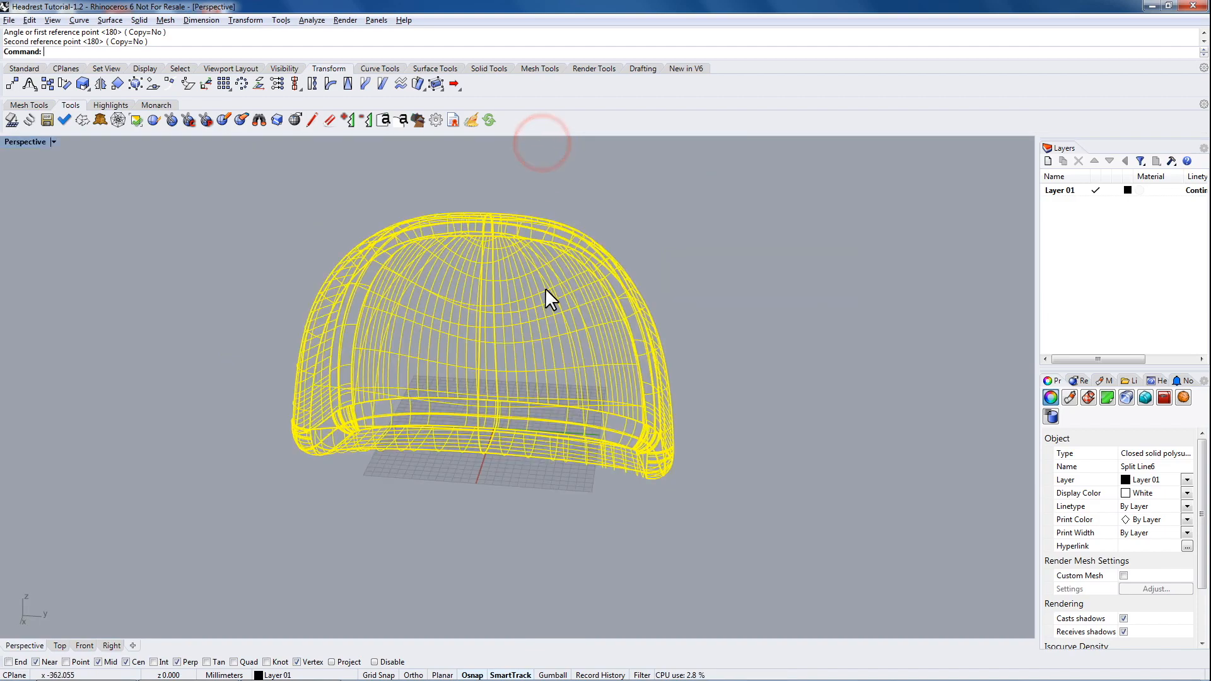
mouse_move(761, 273)
right_down()
mouse_move(716, 297)
mouse_move(522, 286)
mouse_move(643, 259)
mouse_move(751, 274)
right_up()
click(762, 263)
shift+right_drag(660, 246, 786, 295)
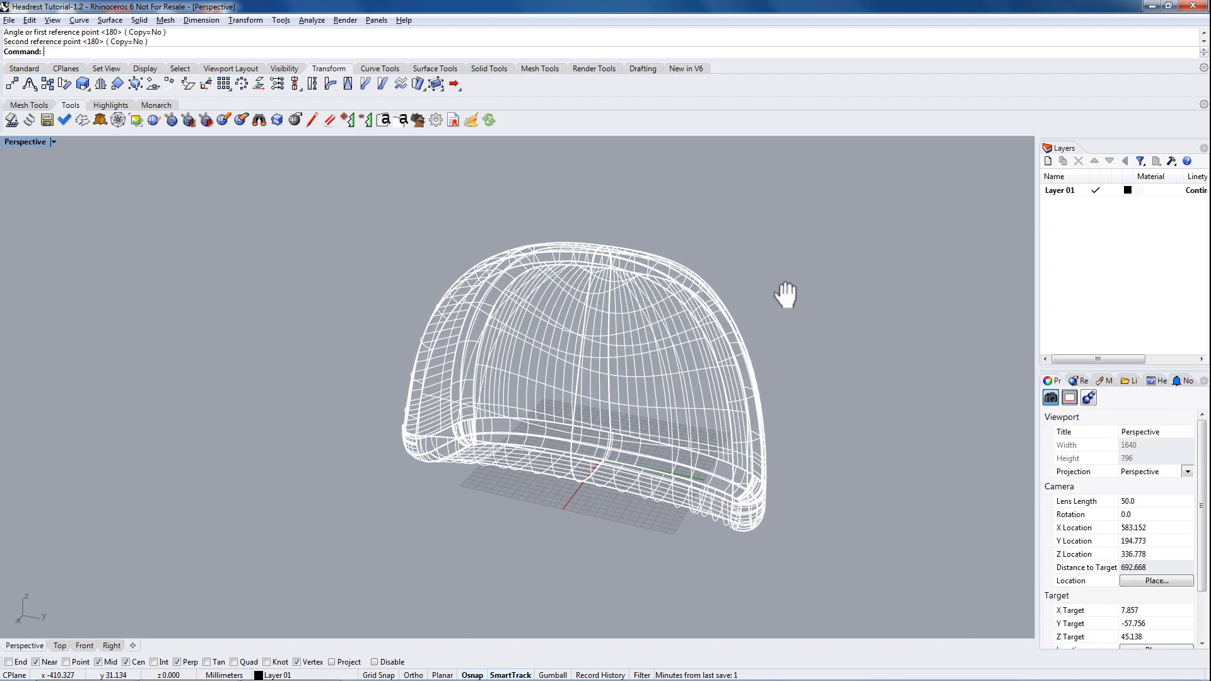
Zoom the Perspective view to the extents of the headrest
click(24, 68)
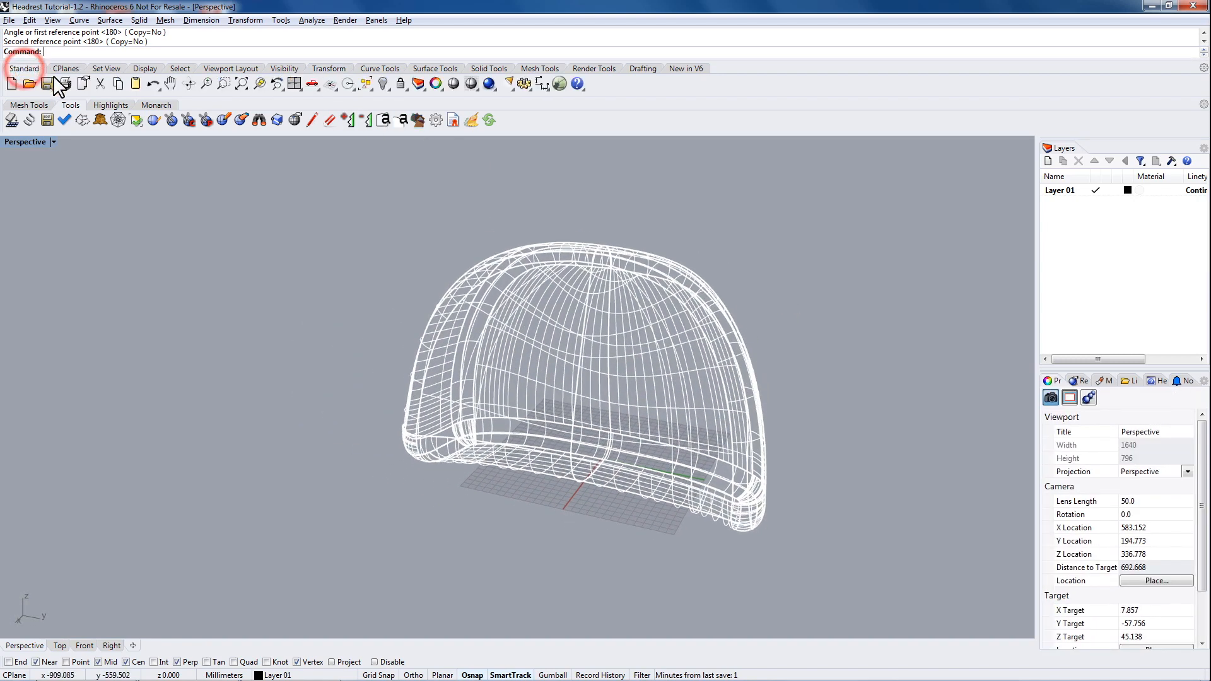
click(243, 85)
right_drag(505, 278, 834, 345)
shift+right_drag(706, 389, 760, 381)
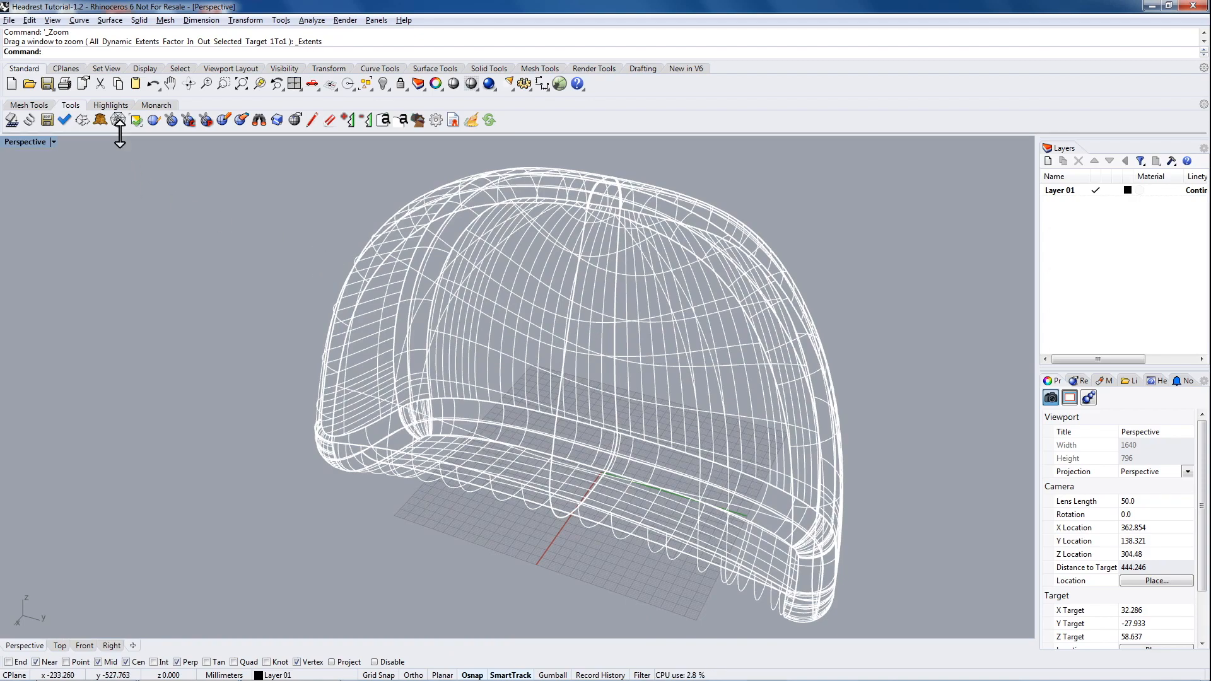
Set the Perspective viewport's display mode to Shaded
right_drag(458, 338, 719, 303)
right_drag(440, 422, 399, 433)
right_drag(634, 349, 419, 346)
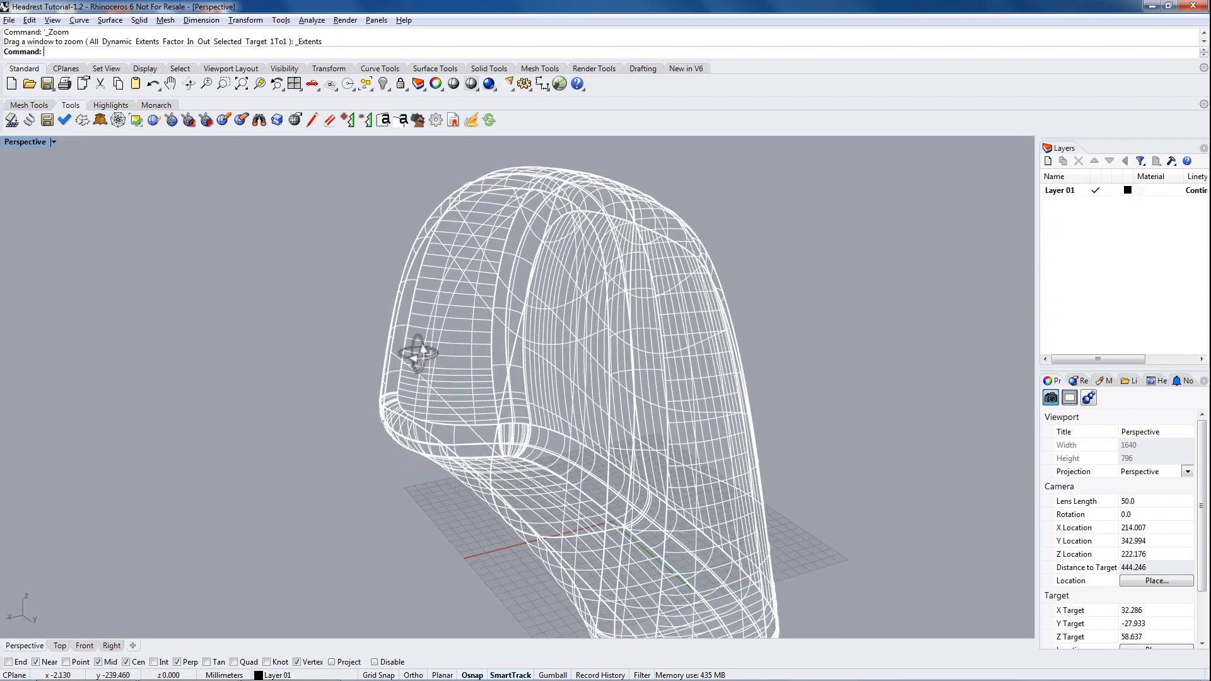
click(29, 141)
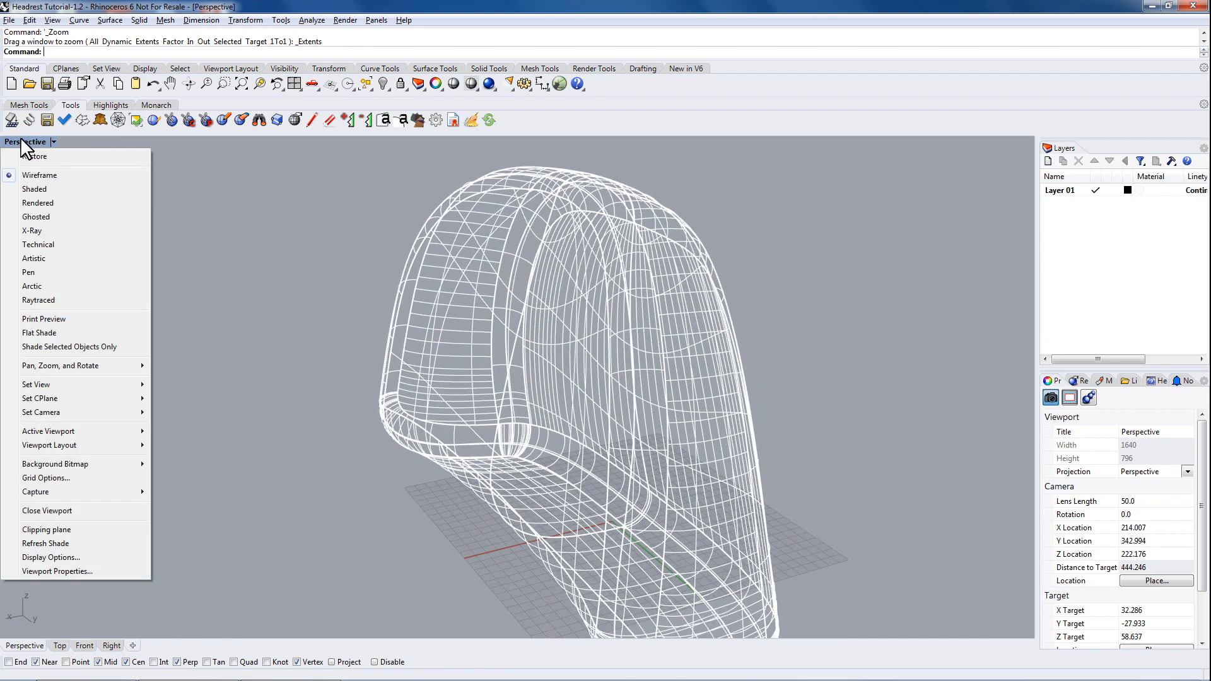
click(35, 188)
Examine the shaded headrest's front face and rounded edges from several angles
mouse_move(336, 328)
right_down()
mouse_move(466, 408)
mouse_move(533, 392)
mouse_move(602, 336)
right_up()
right_drag(541, 427, 591, 385)
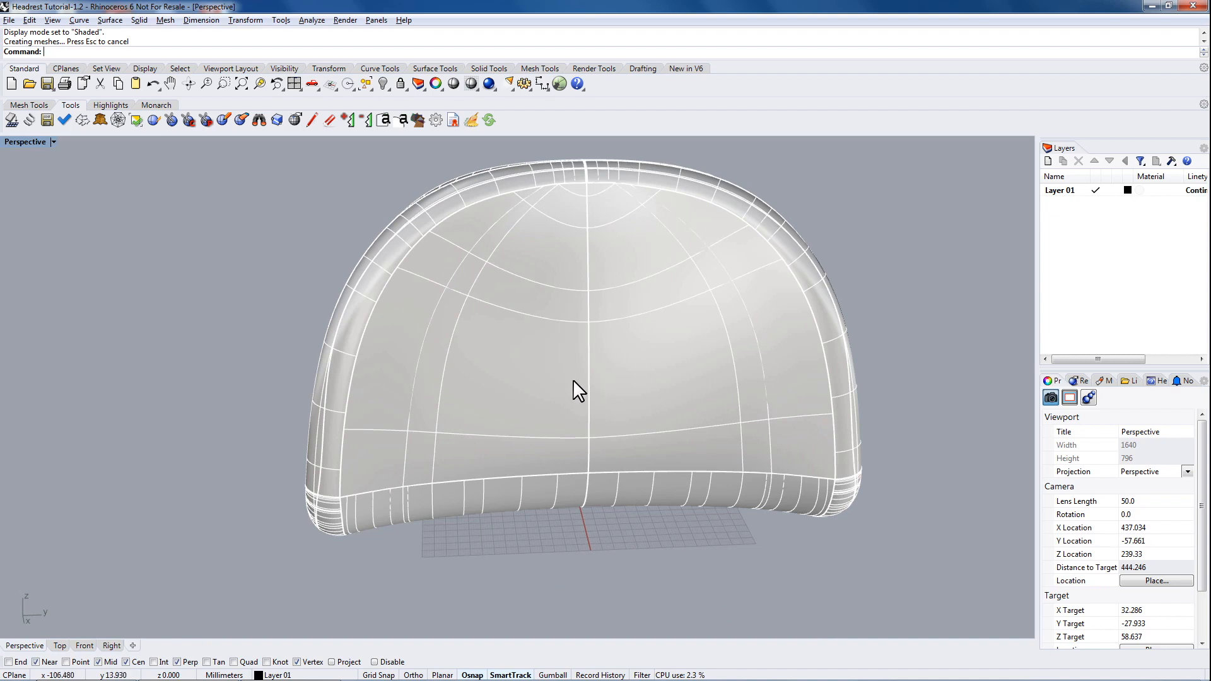
right_drag(618, 325, 645, 379)
click(645, 379)
click(814, 304)
right_drag(806, 495, 653, 477)
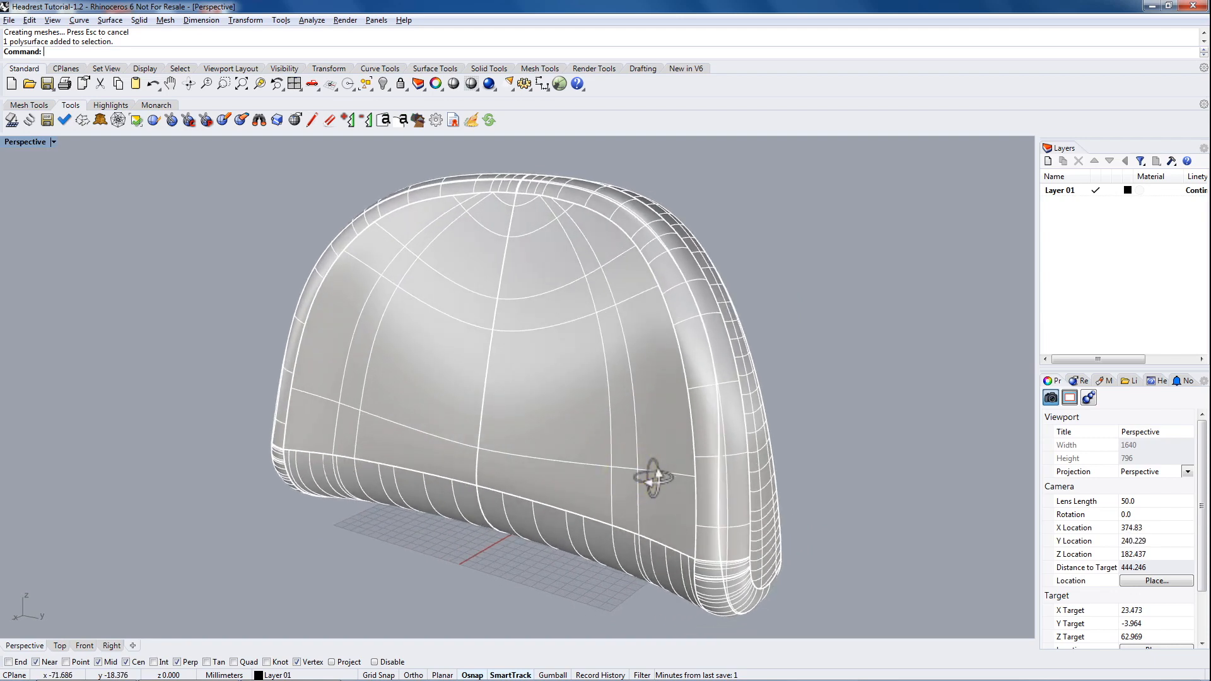
right_drag(492, 386, 589, 354)
right_drag(606, 281, 638, 316)
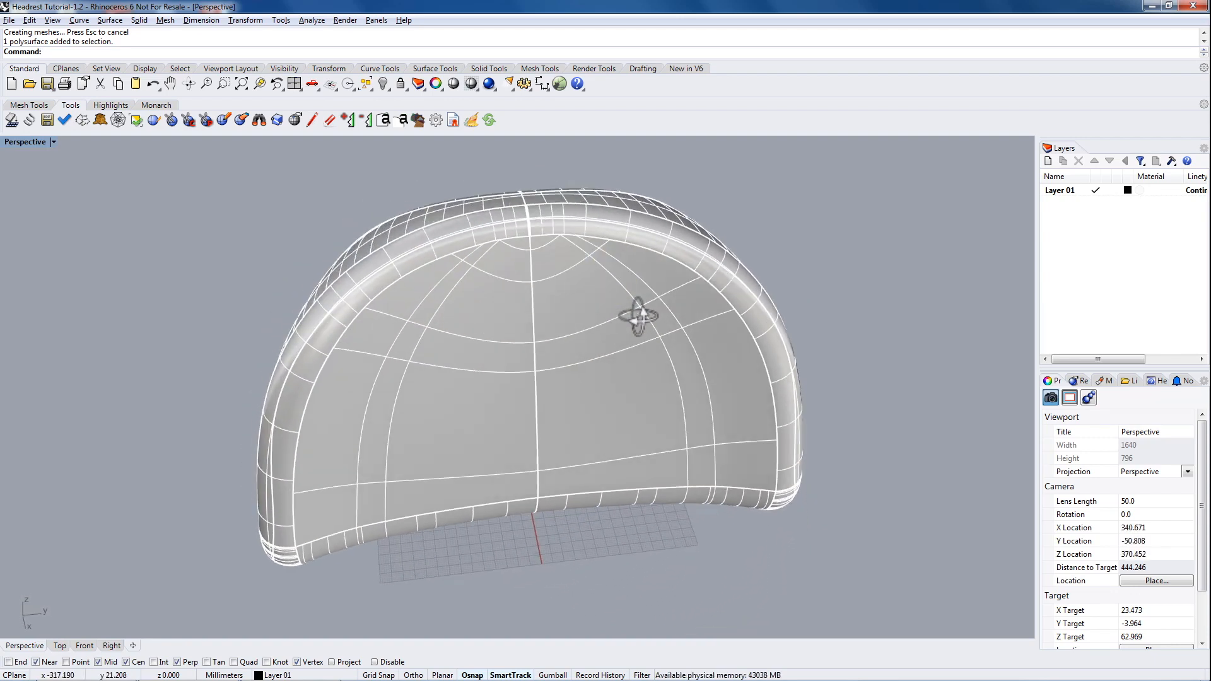
click(786, 245)
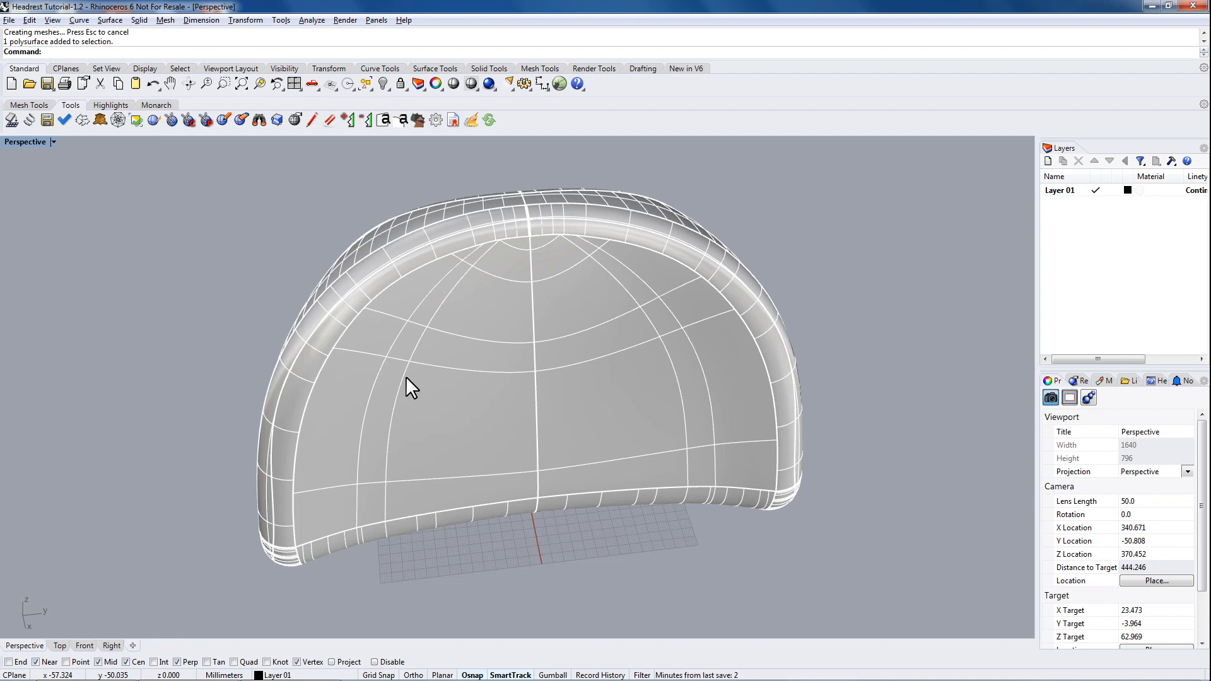
Create a polygon mesh from the headrest polysurface with the density at the More polygons end, and clear the selection
click(449, 341)
right_drag(565, 369, 692, 392)
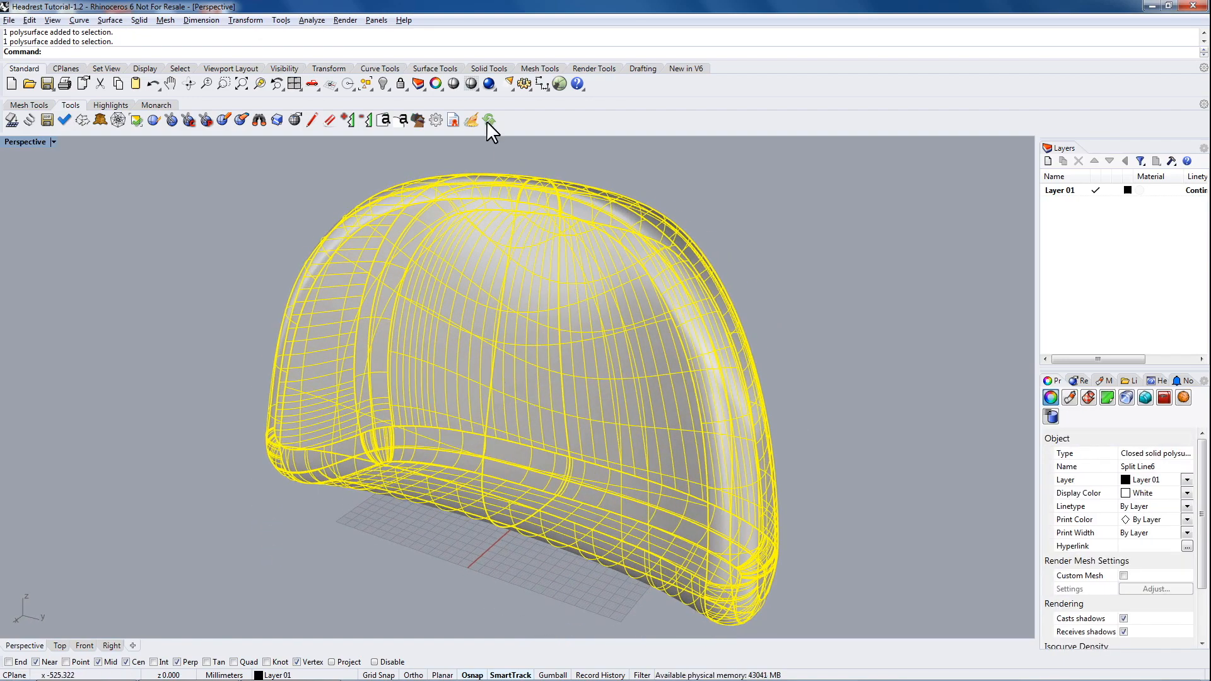
click(542, 69)
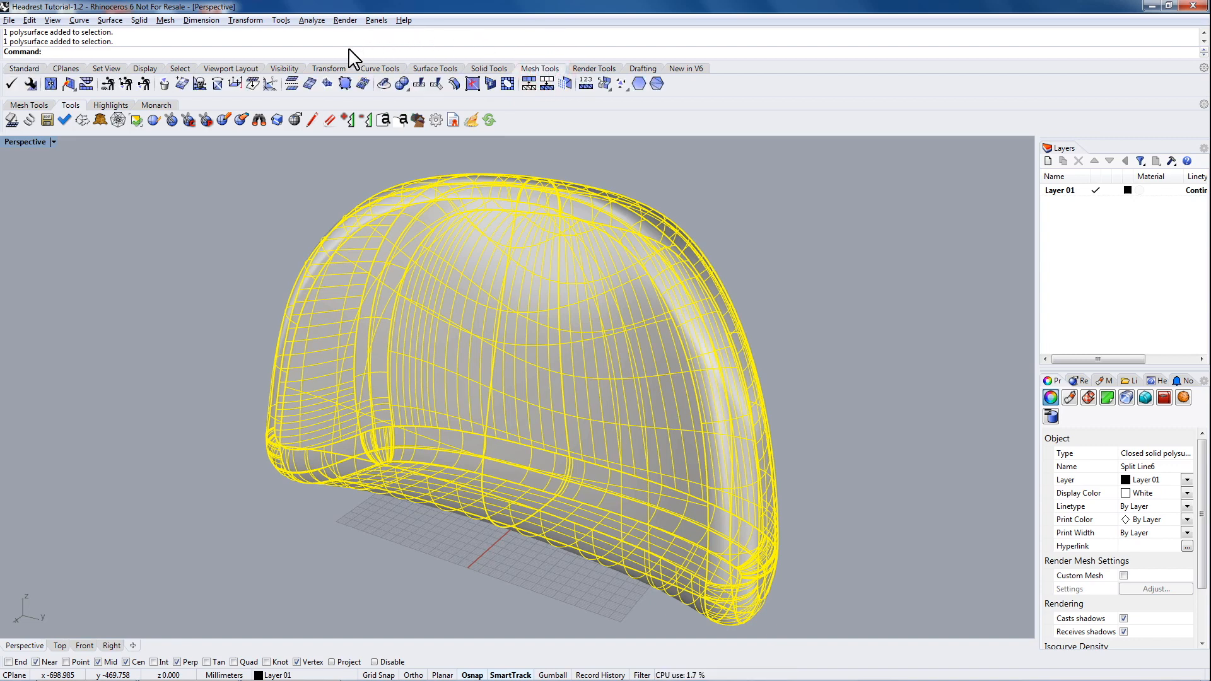
click(310, 84)
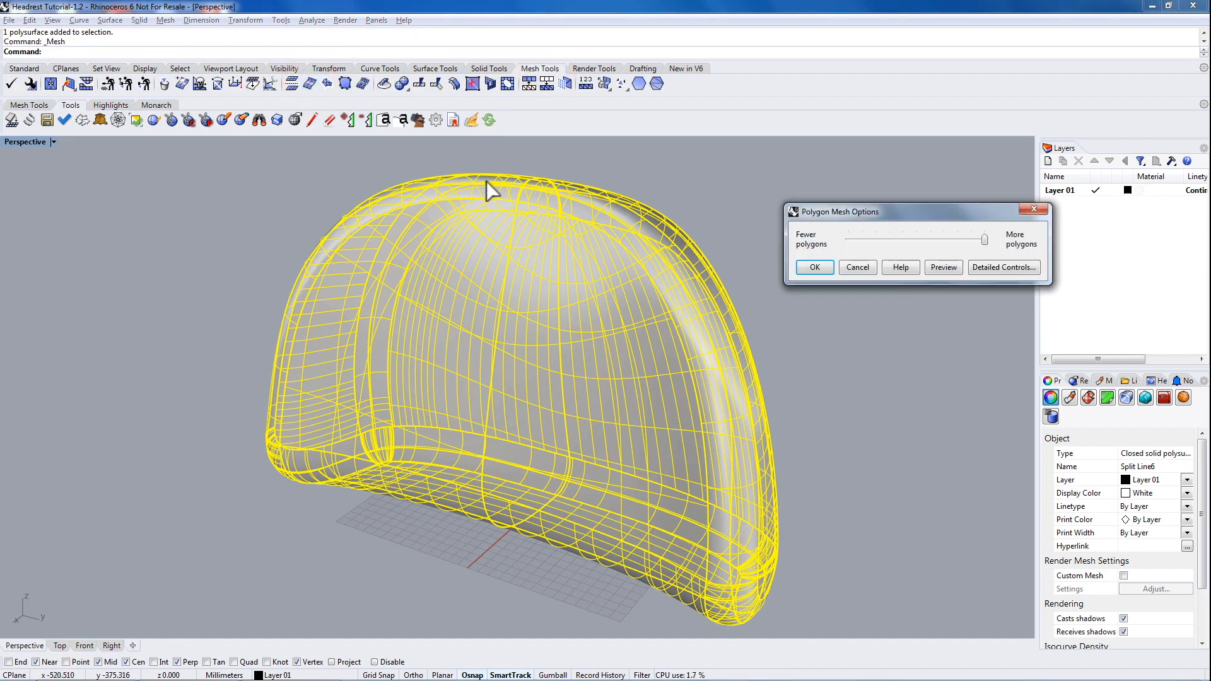
drag(857, 211, 818, 173)
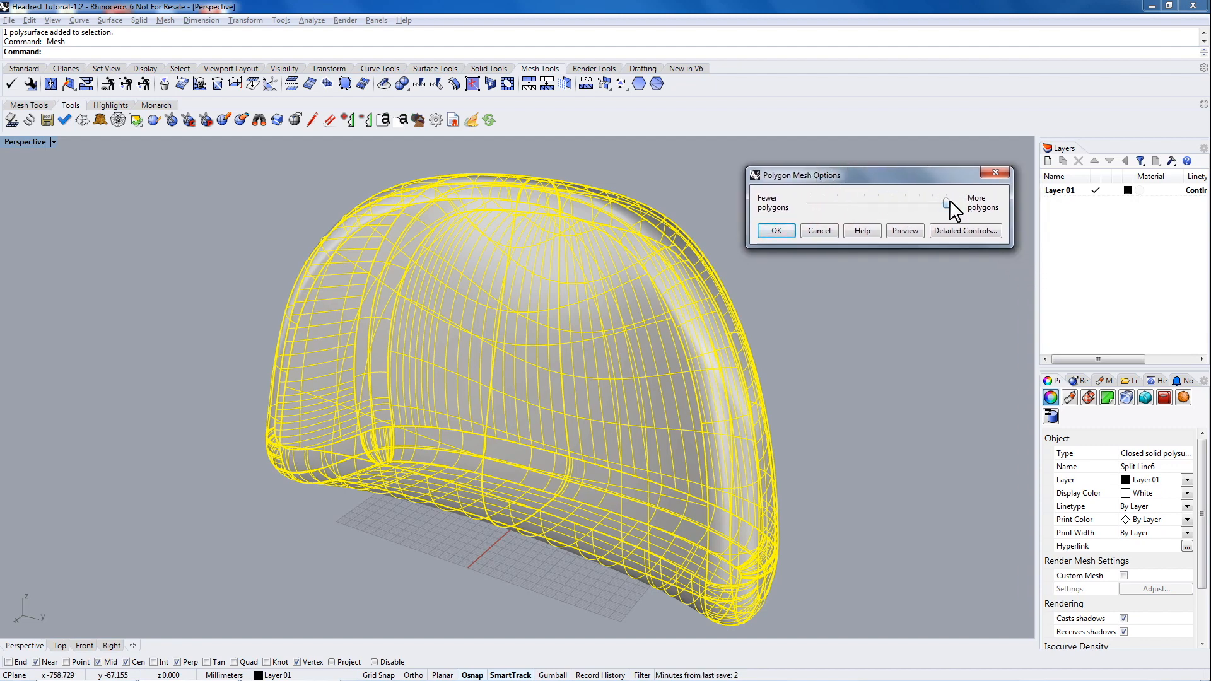
click(777, 230)
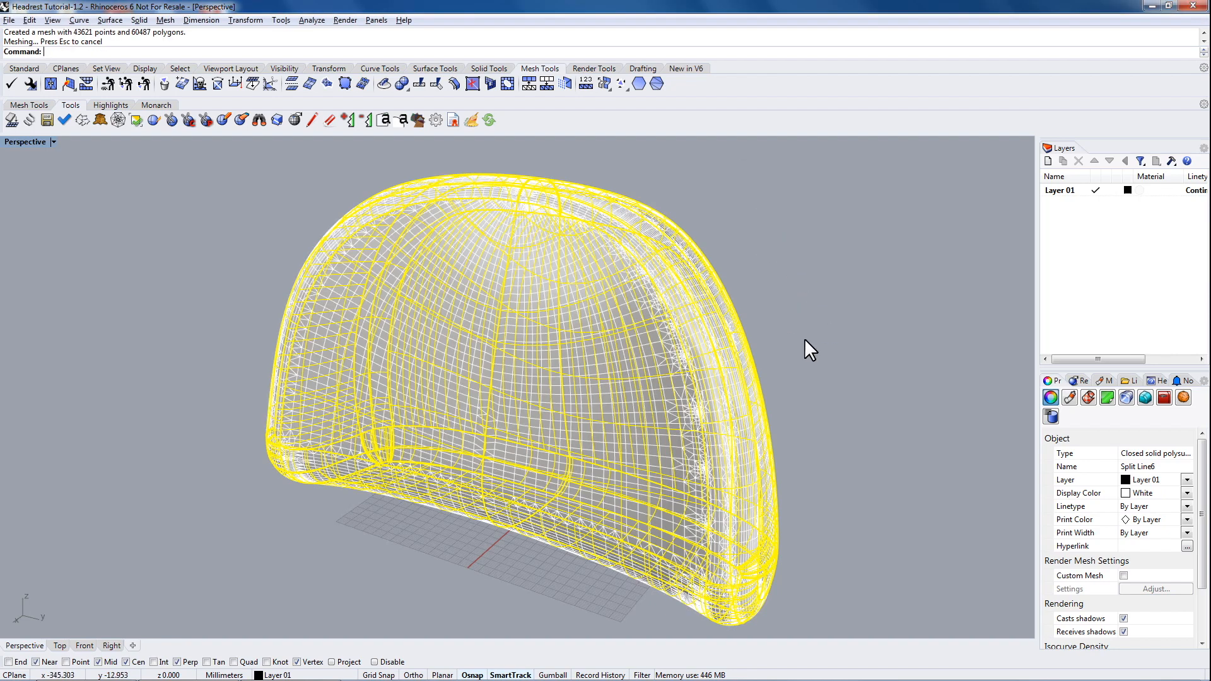
click(814, 281)
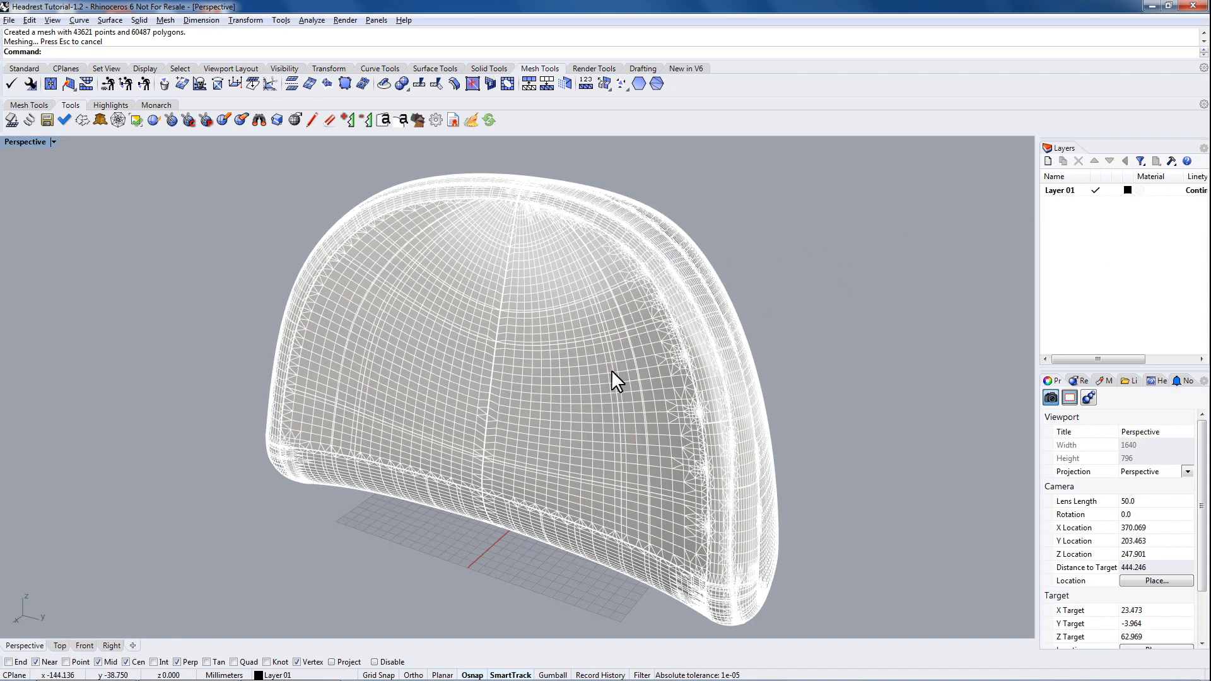
Create a new layer named Mesh
right_click(1081, 231)
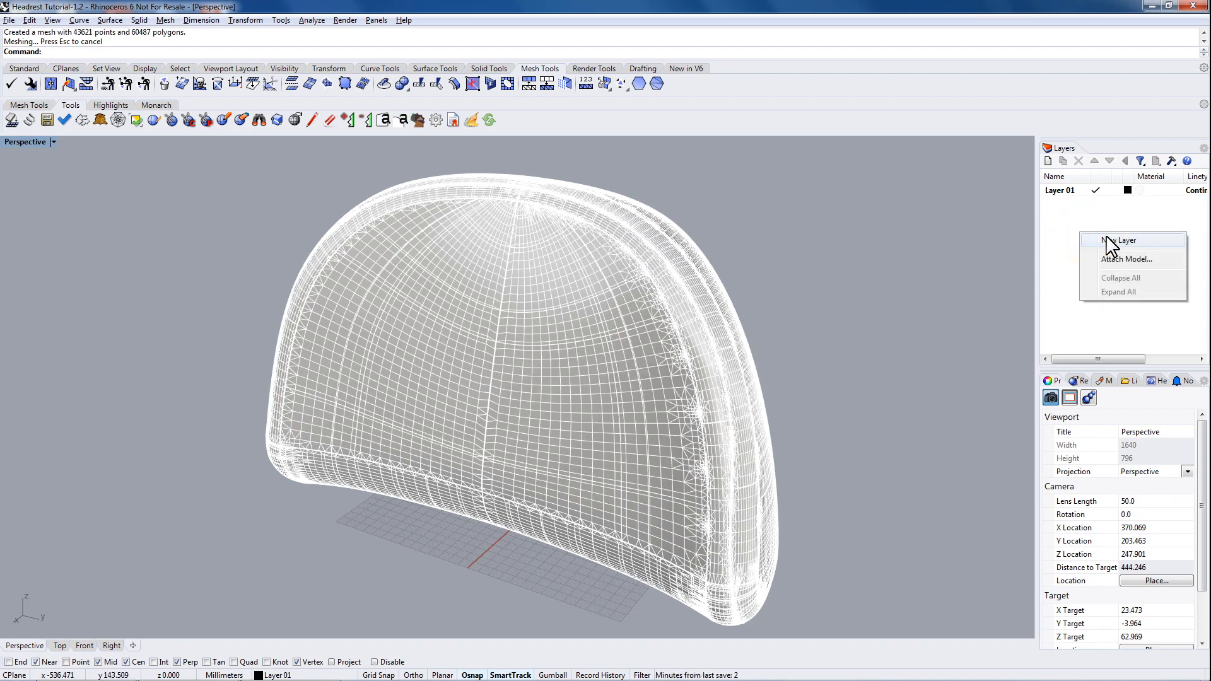
click(1068, 235)
click(1062, 150)
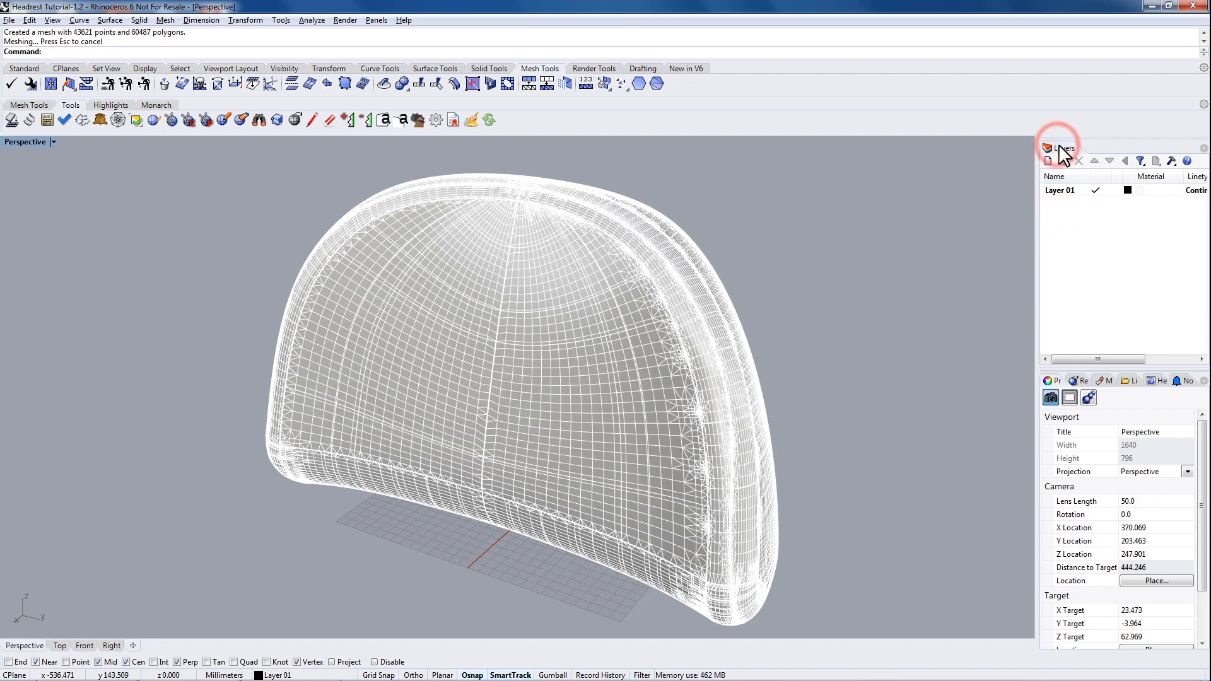
right_click(1100, 235)
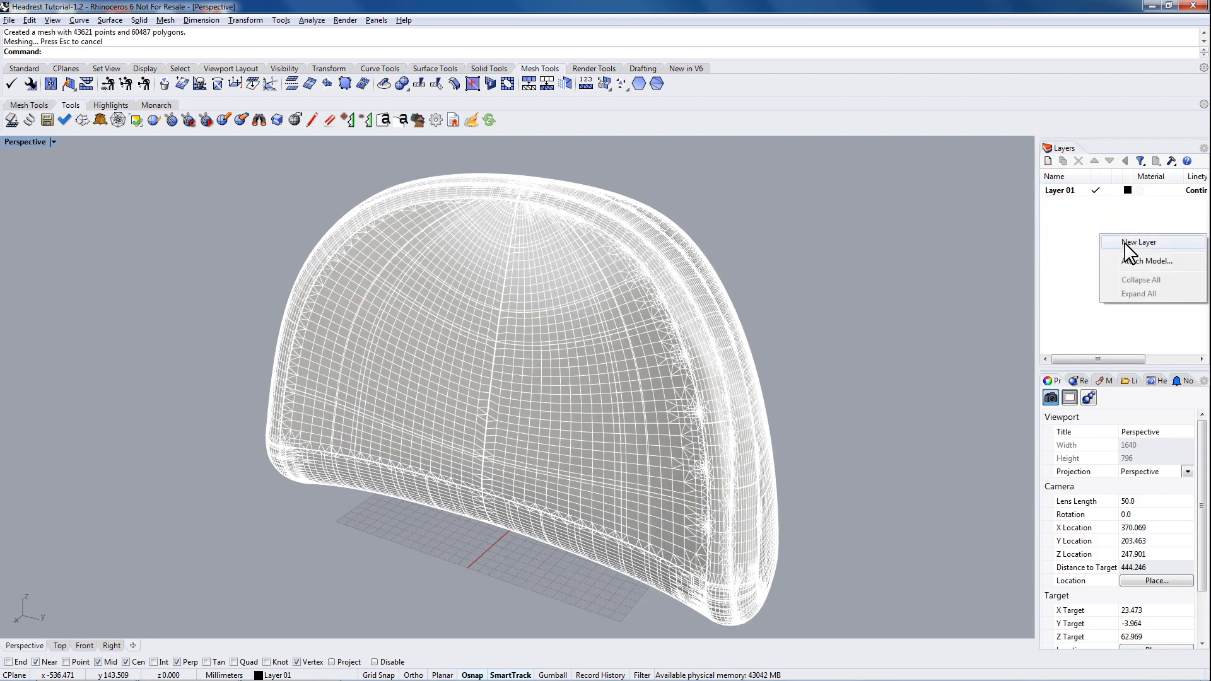
click(1125, 243)
text(Mesh)
key(Return)
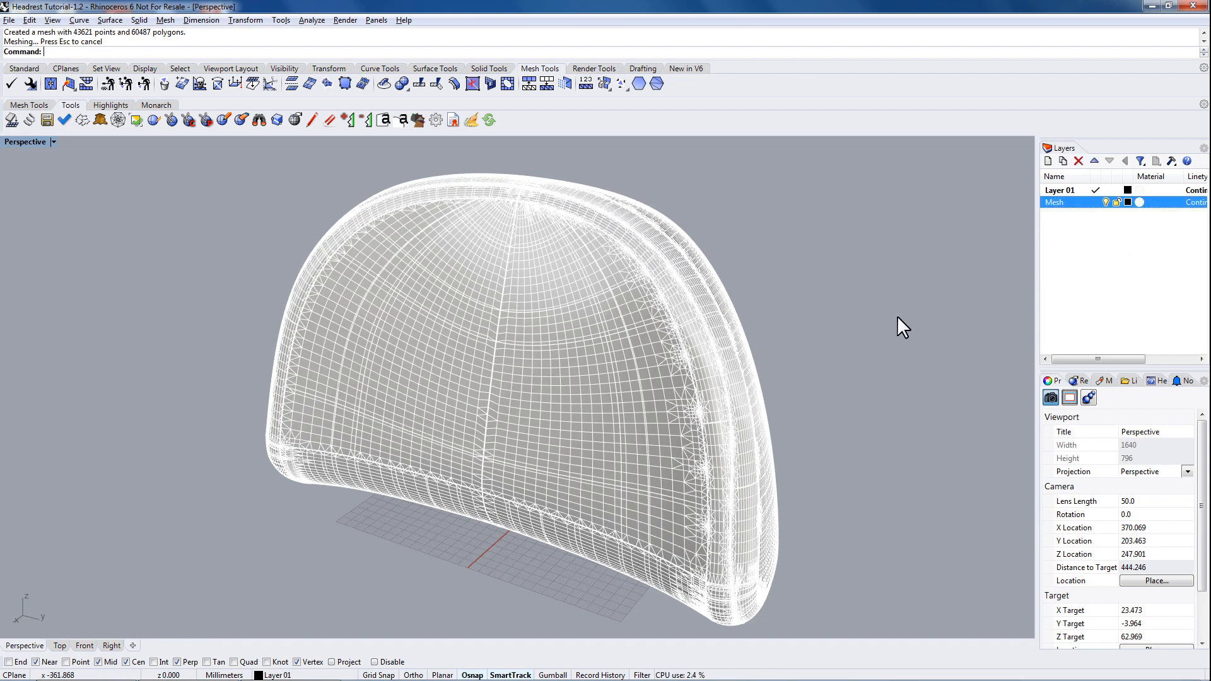
Move the headrest mesh to the Mesh layer, set its display color to By Layer, and clear the selection
click(662, 376)
click(768, 280)
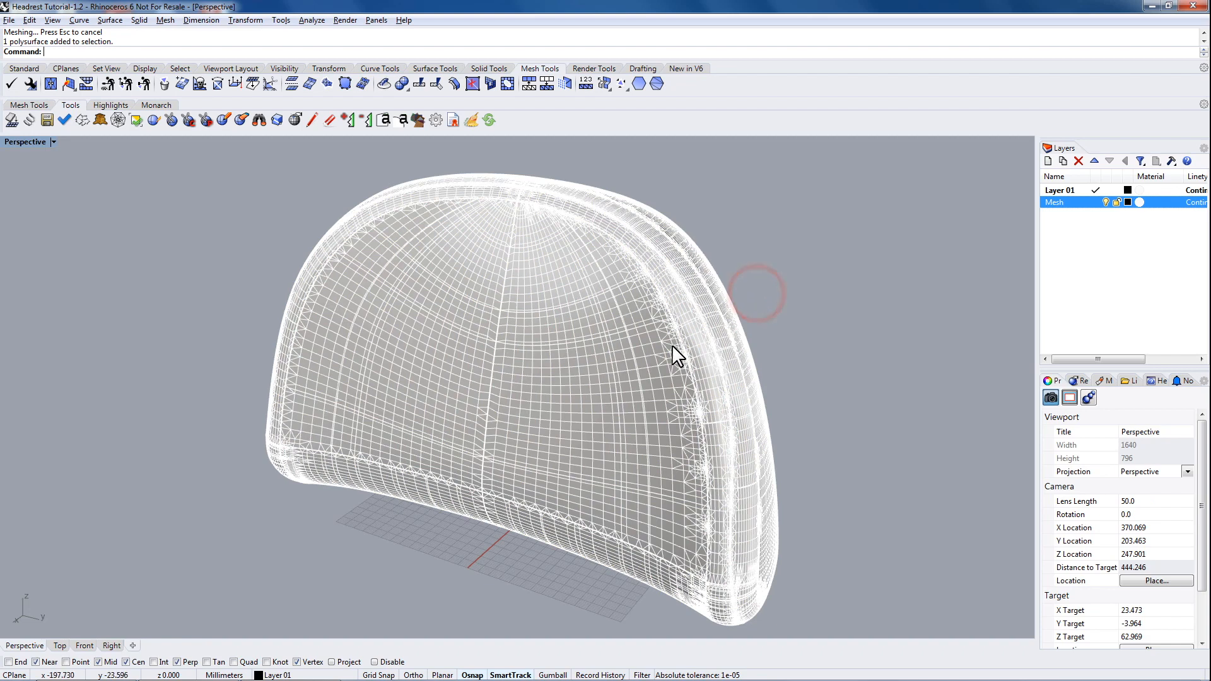
click(667, 349)
click(701, 383)
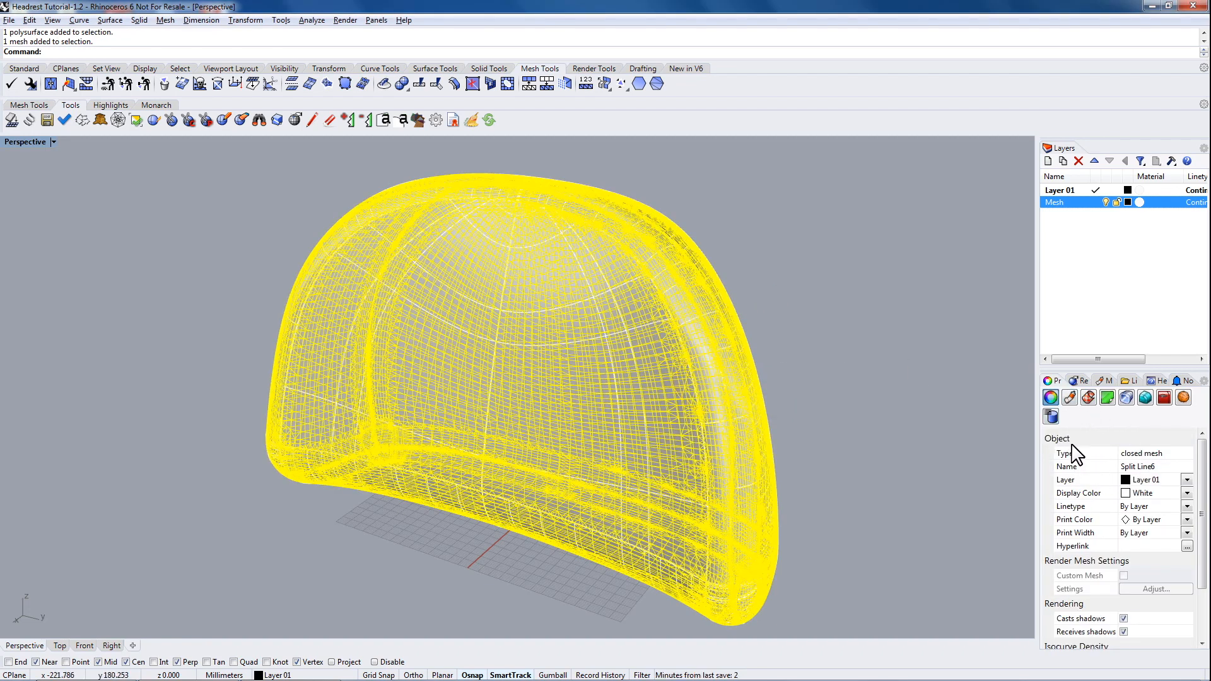
click(1187, 480)
click(1142, 506)
click(1187, 493)
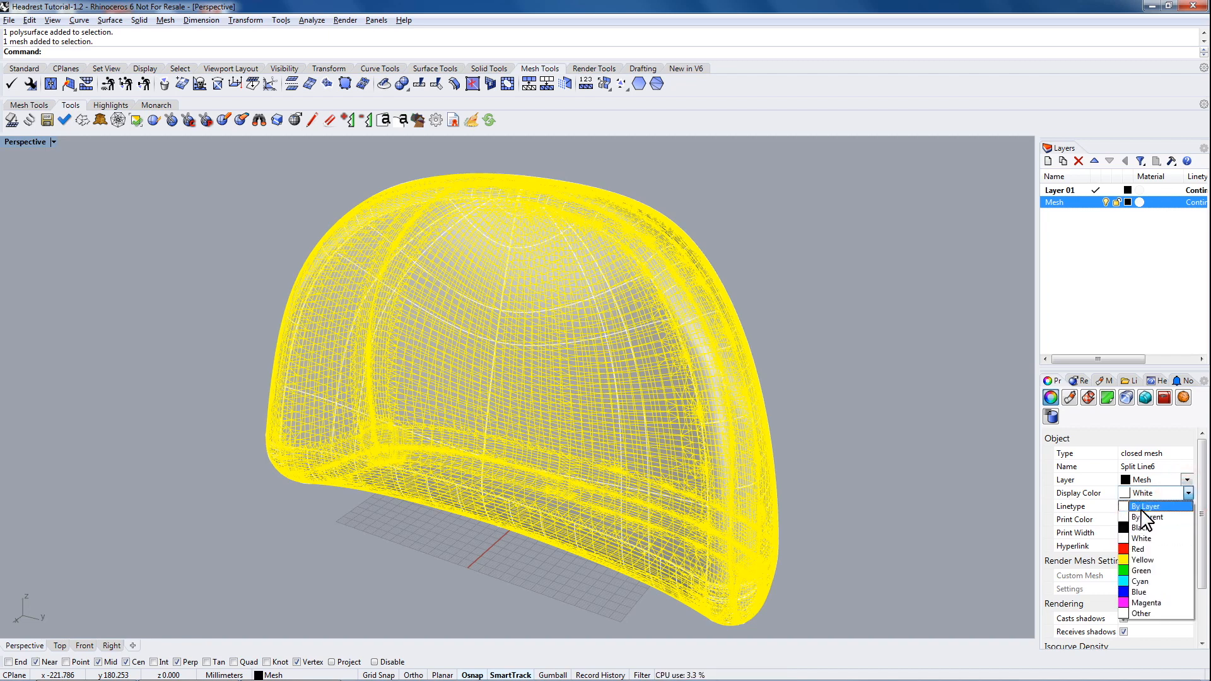
click(1137, 508)
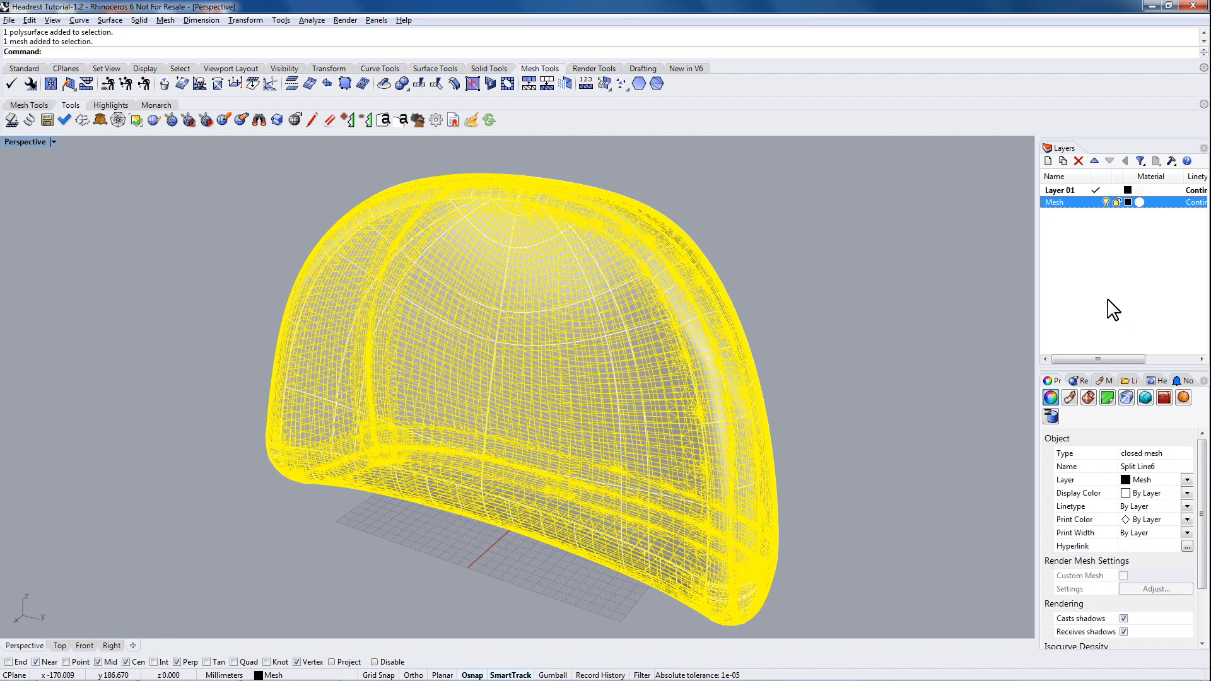
click(953, 228)
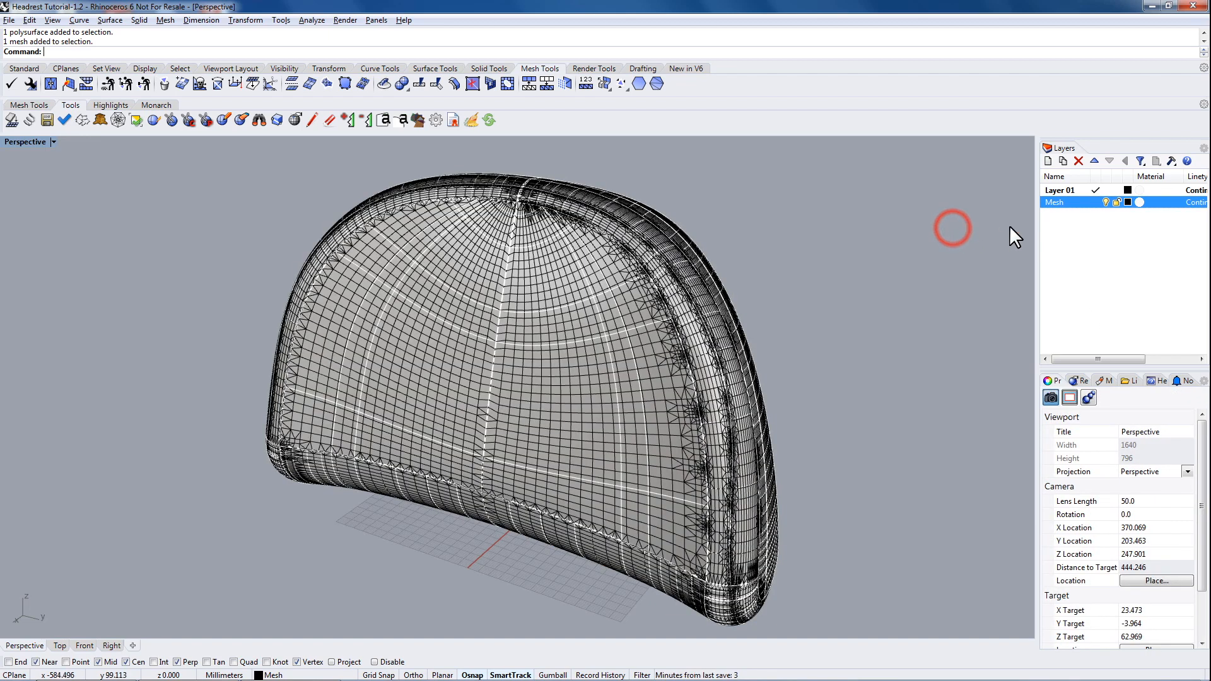
Make the Mesh layer current and turn off Layer 01 so only the mesh is displayed
click(1096, 203)
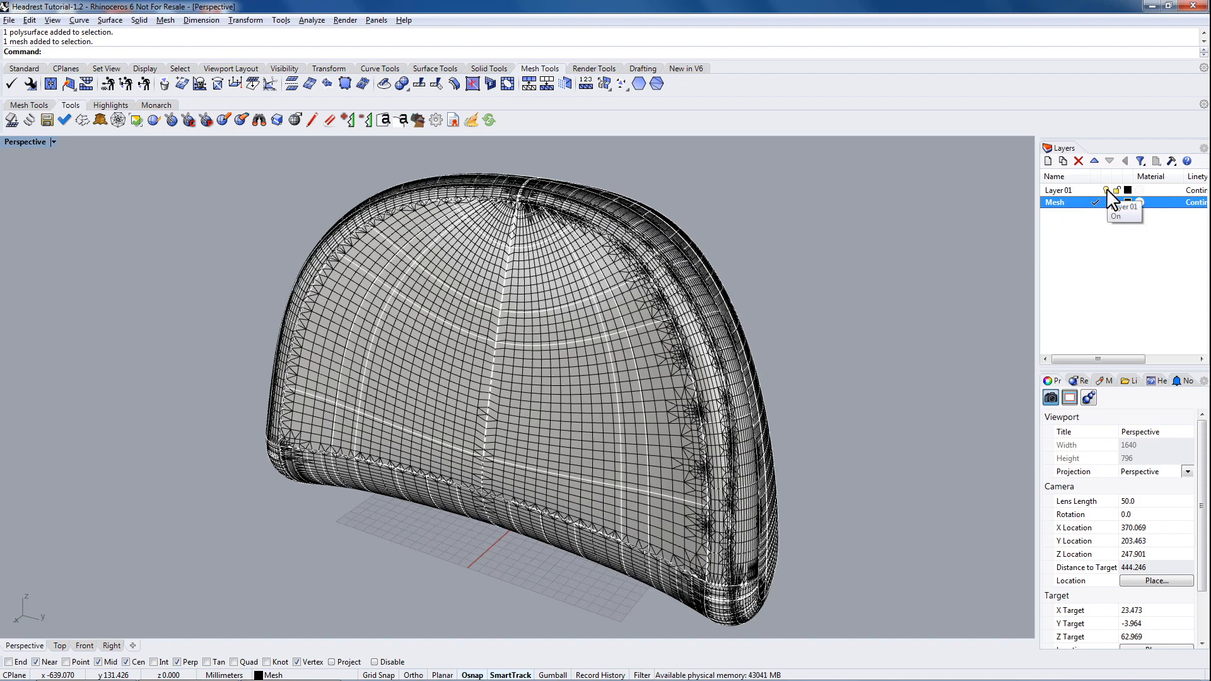
click(1107, 189)
right_drag(538, 307, 531, 349)
click(532, 352)
right_drag(685, 370, 627, 441)
click(804, 263)
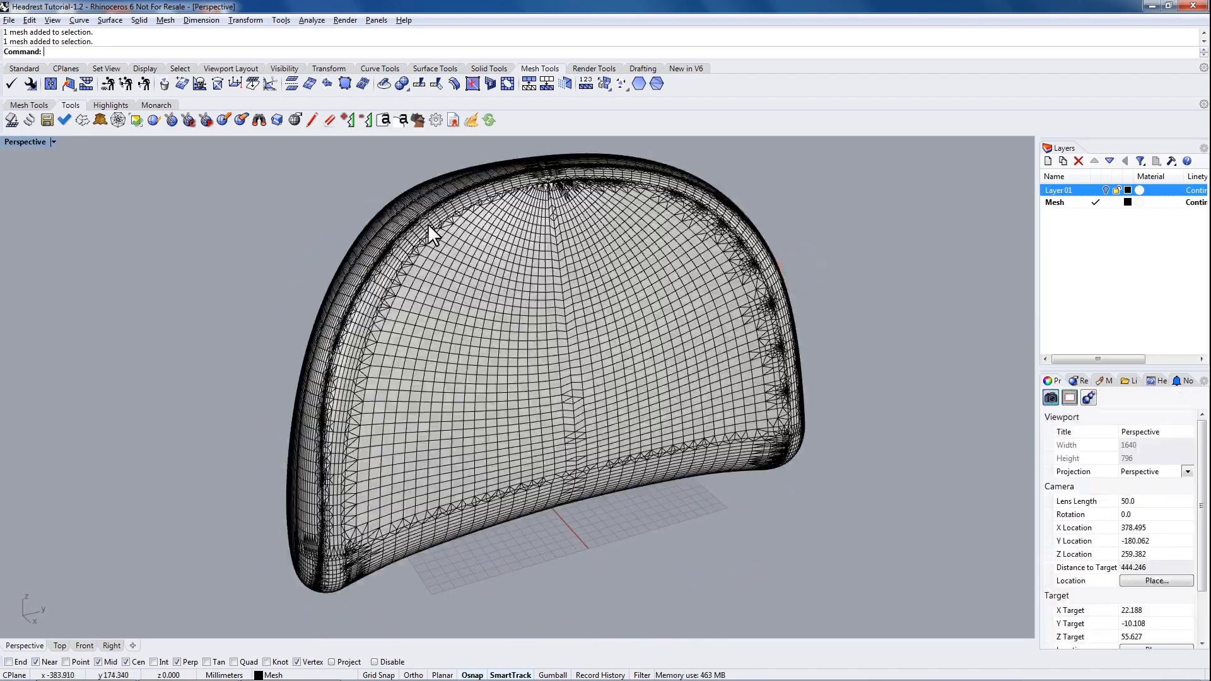
Explode the closed headrest mesh into separate meshes and clear the selection
click(508, 300)
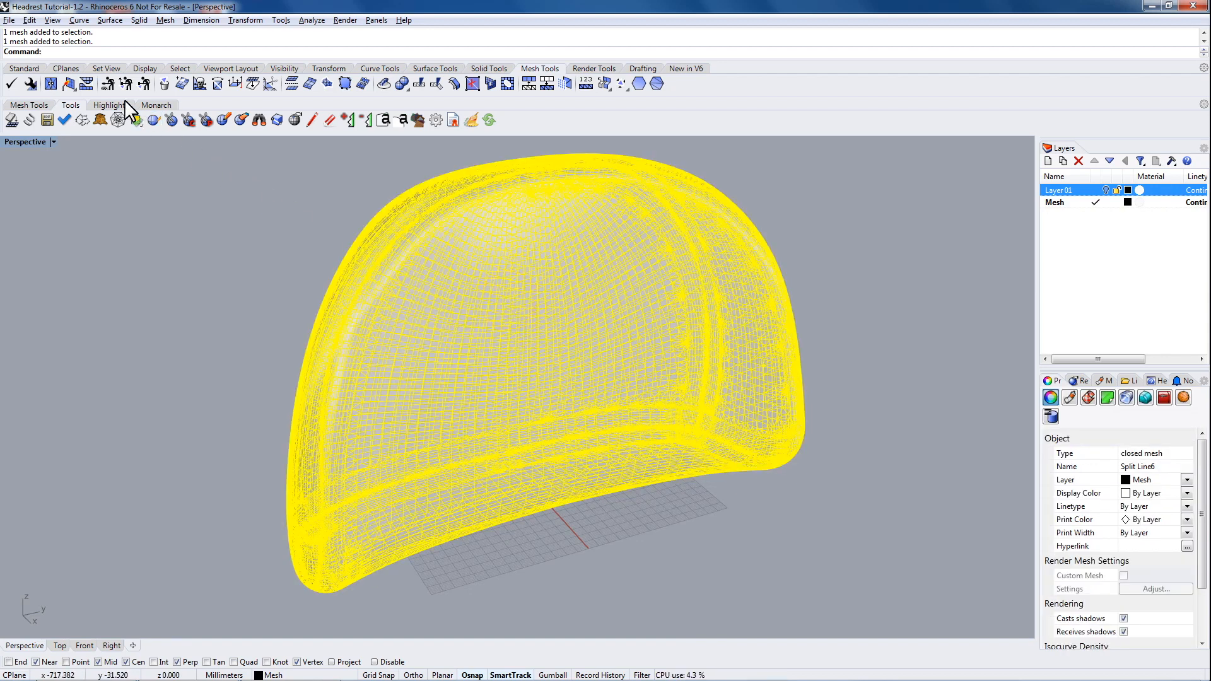
click(24, 68)
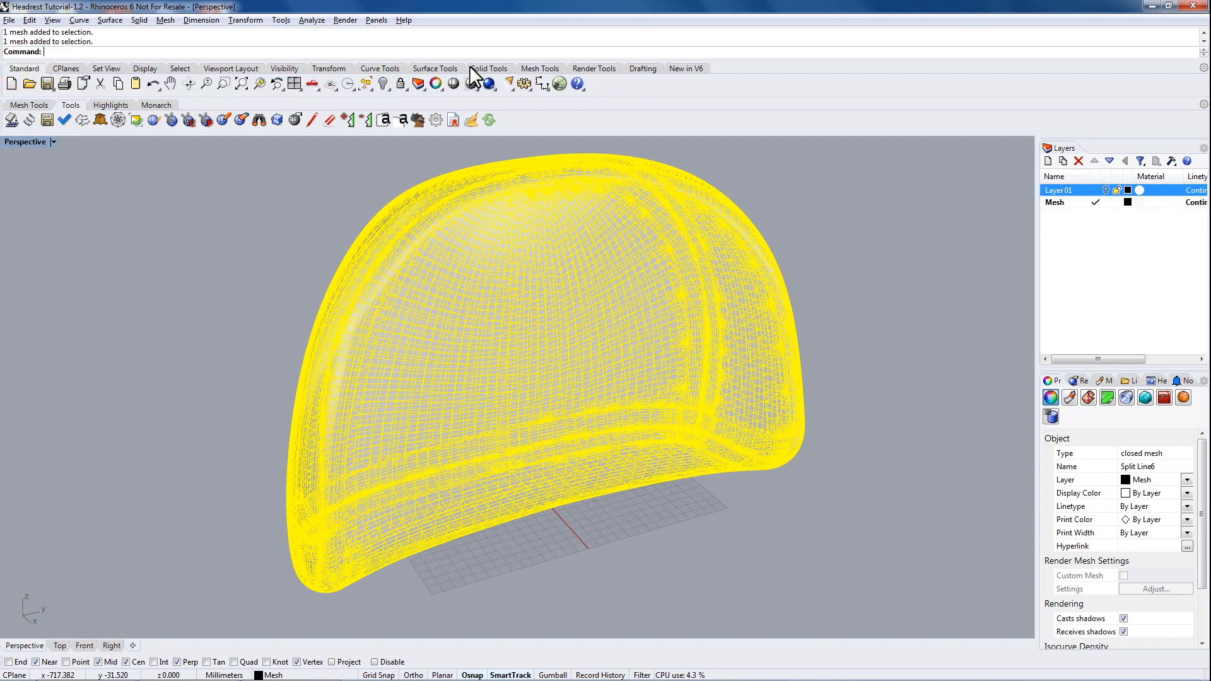
click(533, 70)
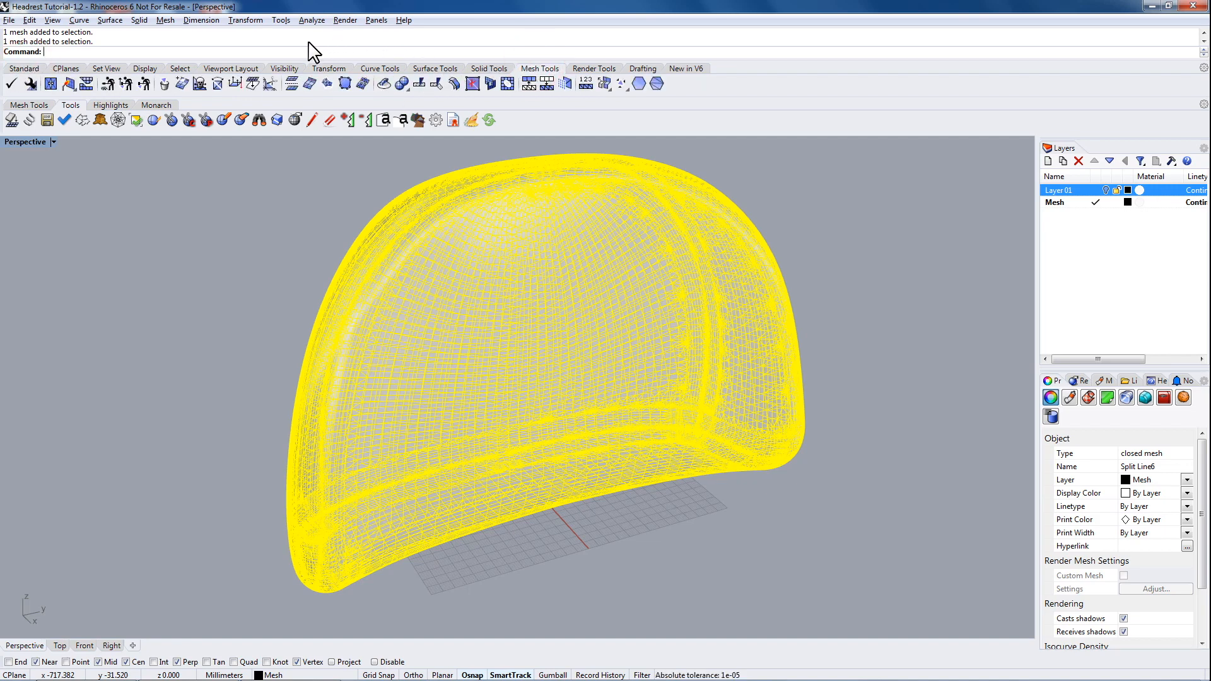
text(Explode)
key(Return)
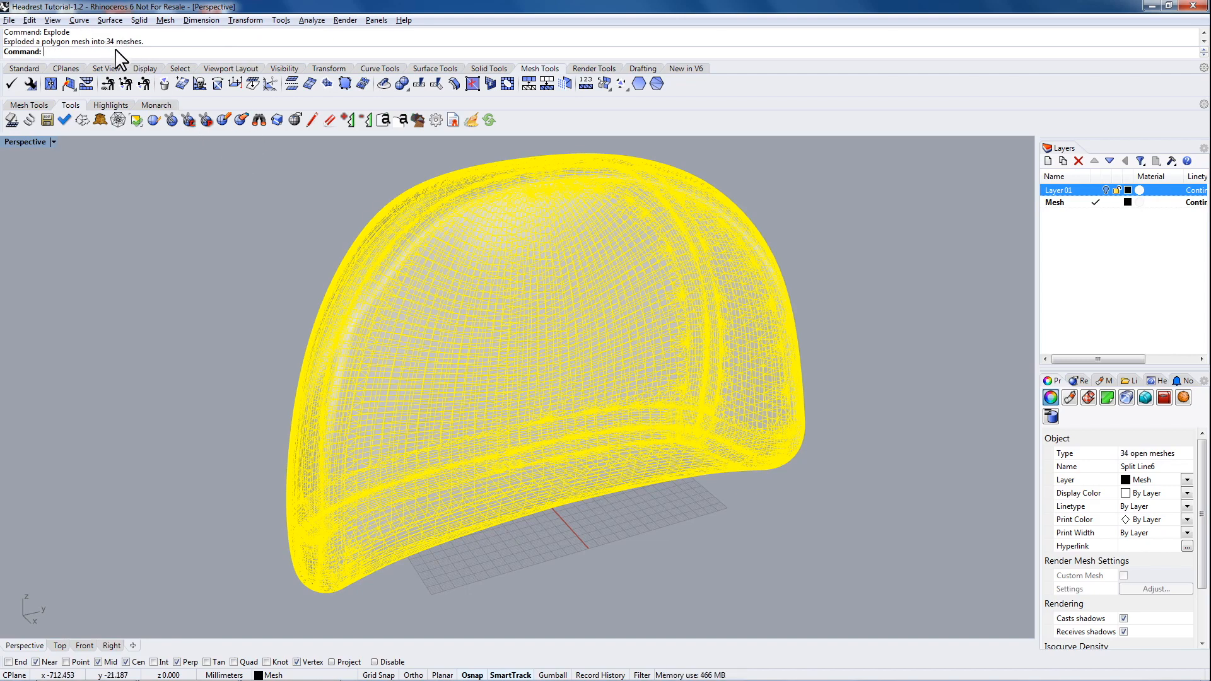
click(222, 247)
Join the eight meshes of the headrest's front face, including its rounded edges and lower lip, into one mesh
mouse_move(576, 297)
right_down()
mouse_move(502, 346)
mouse_move(563, 301)
right_up()
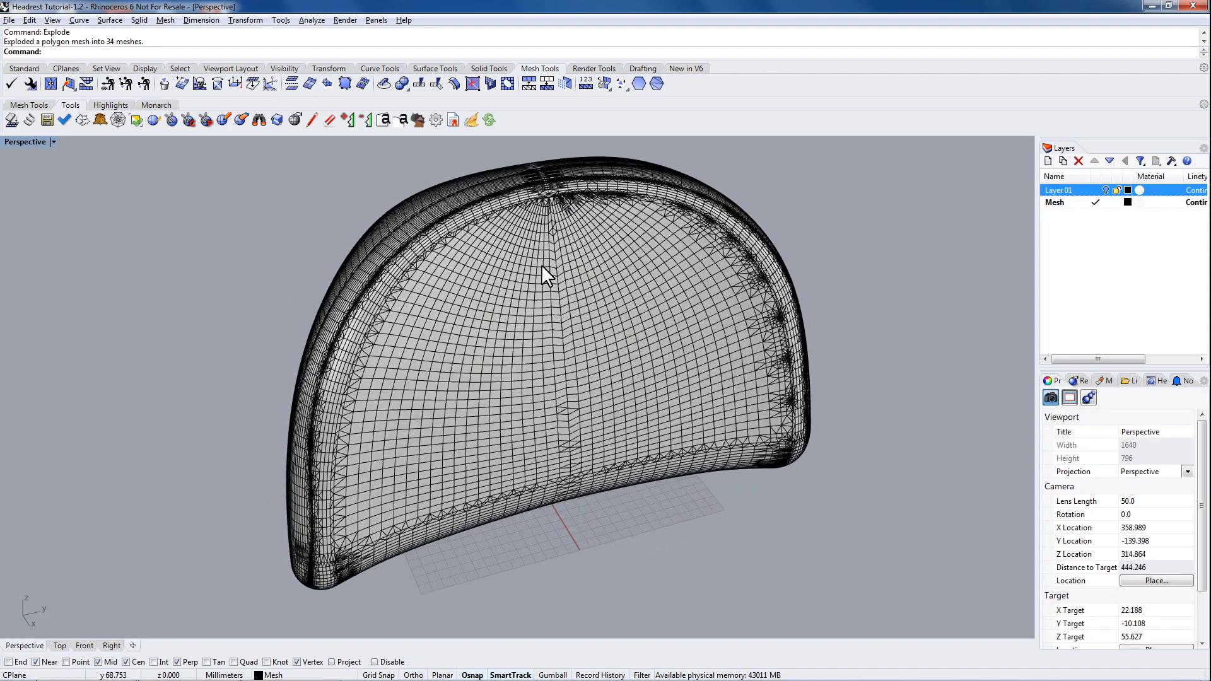
click(520, 192)
shift+click(513, 238)
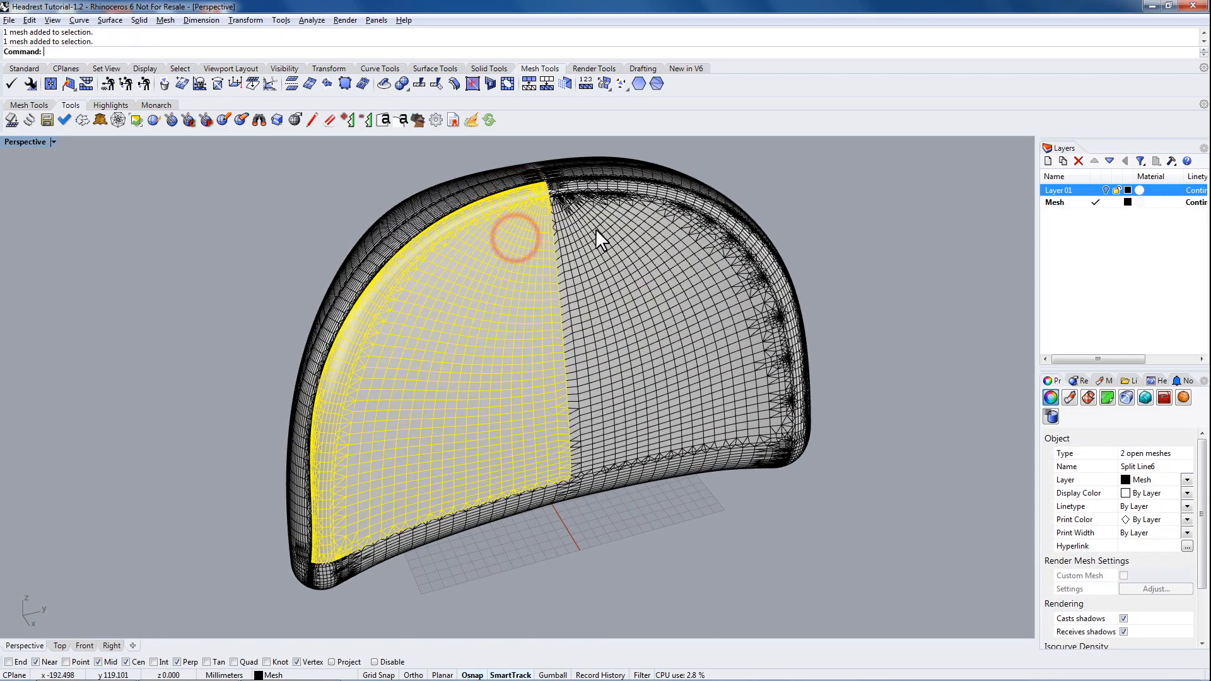
shift+click(597, 228)
shift+click(596, 187)
right_drag(496, 508, 463, 410)
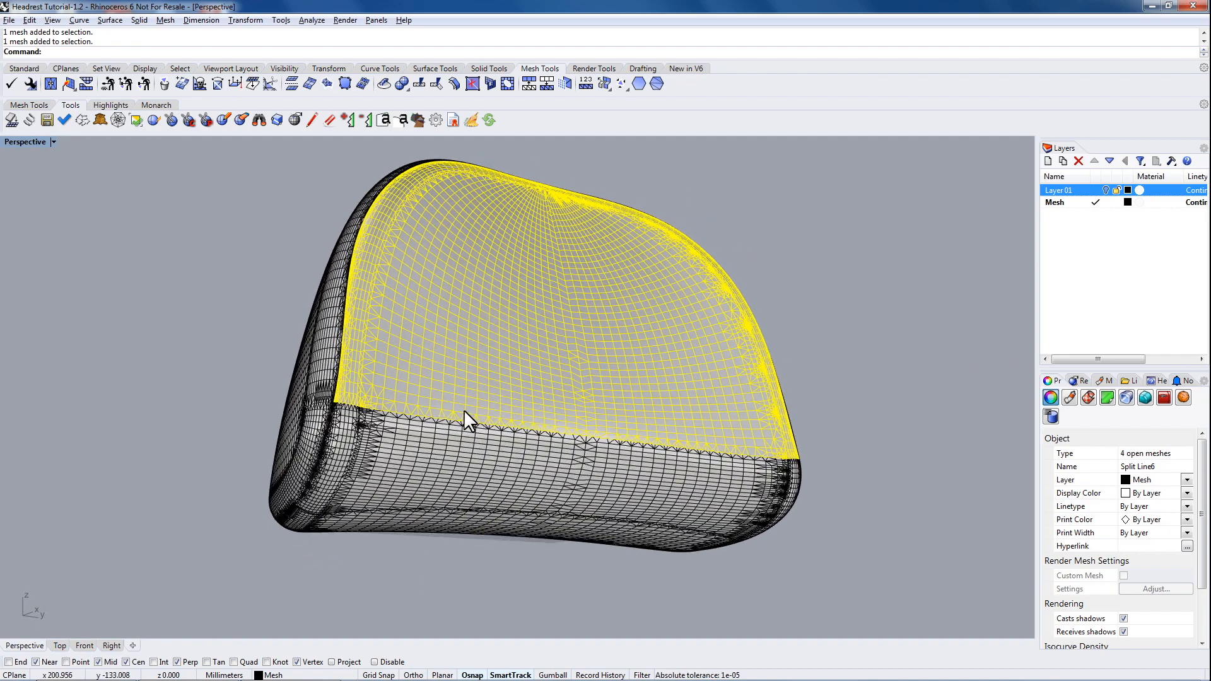
shift+click(340, 439)
shift+click(426, 464)
shift+click(639, 471)
right_drag(638, 472, 762, 434)
shift+click(764, 422)
right_drag(730, 301, 732, 326)
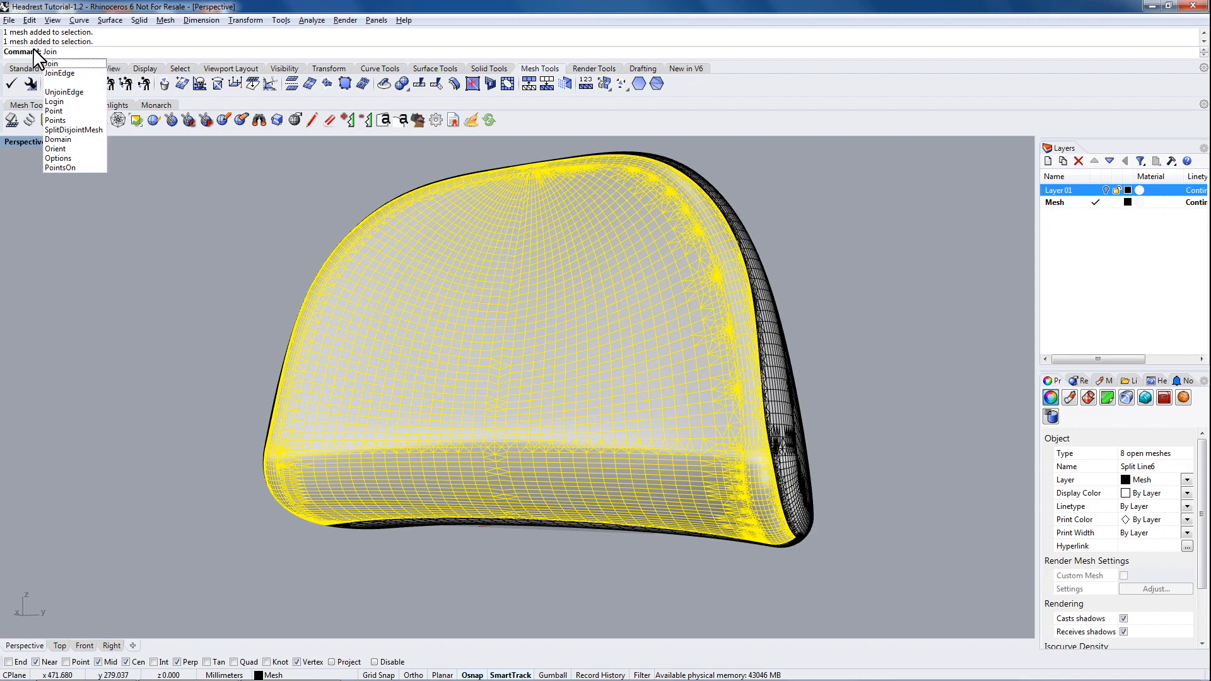
key(Return)
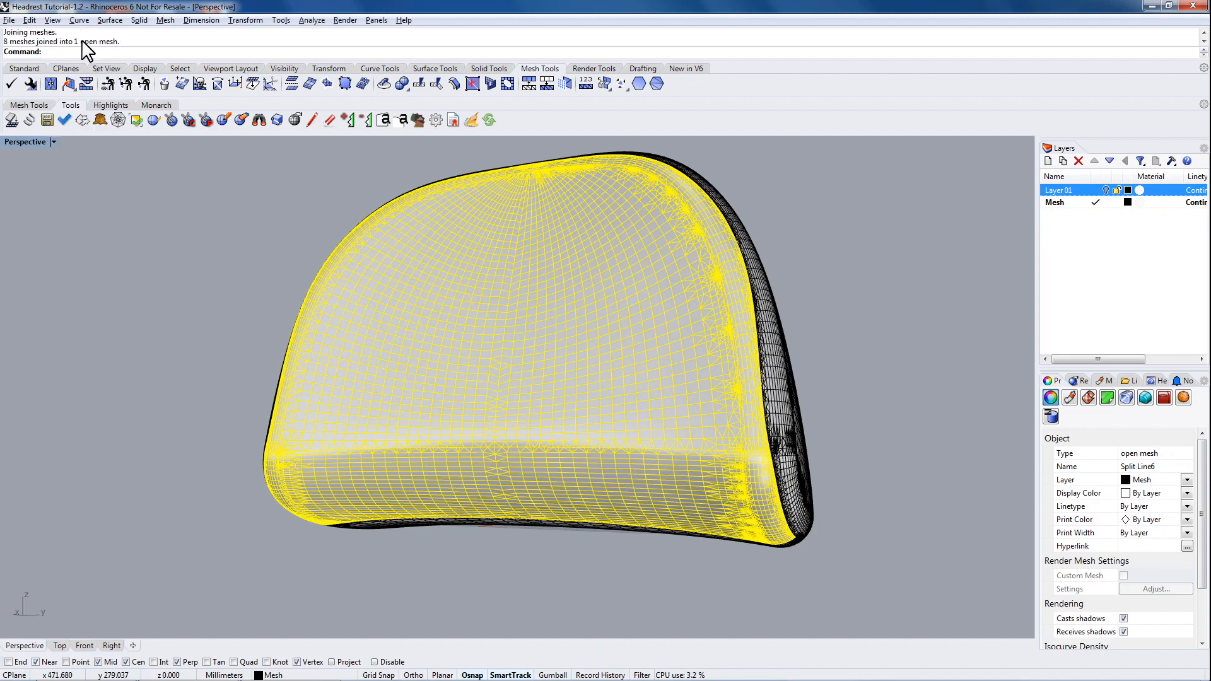
click(207, 294)
Join the eight meshes on the headrest's underside, including the surrounding edge strips, into one mesh
right_drag(271, 495, 384, 377)
click(354, 420)
click(589, 451)
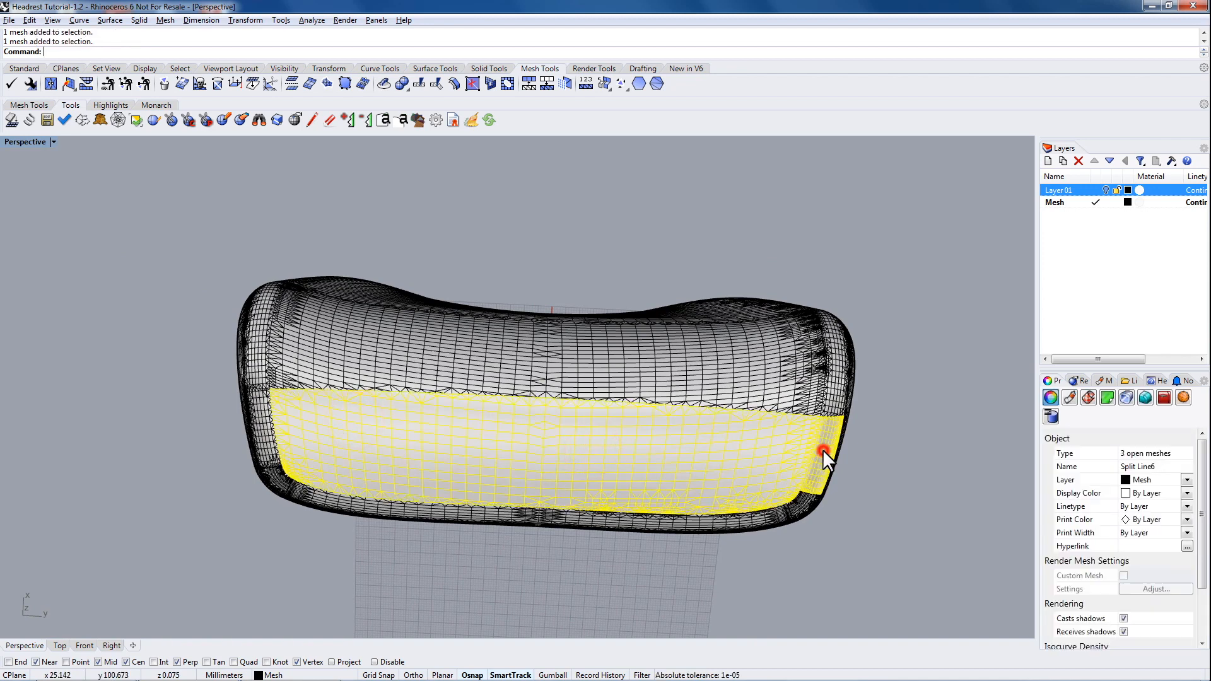
click(804, 498)
click(767, 508)
click(580, 522)
click(492, 512)
click(283, 481)
click(269, 447)
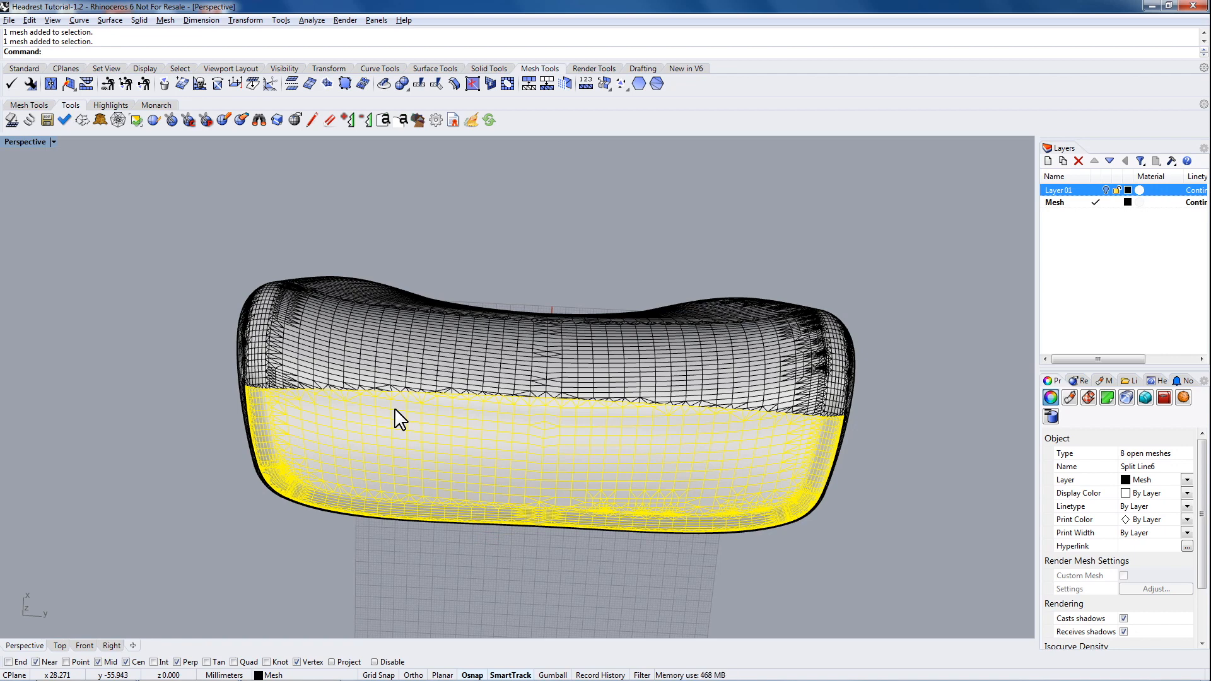
key(Return)
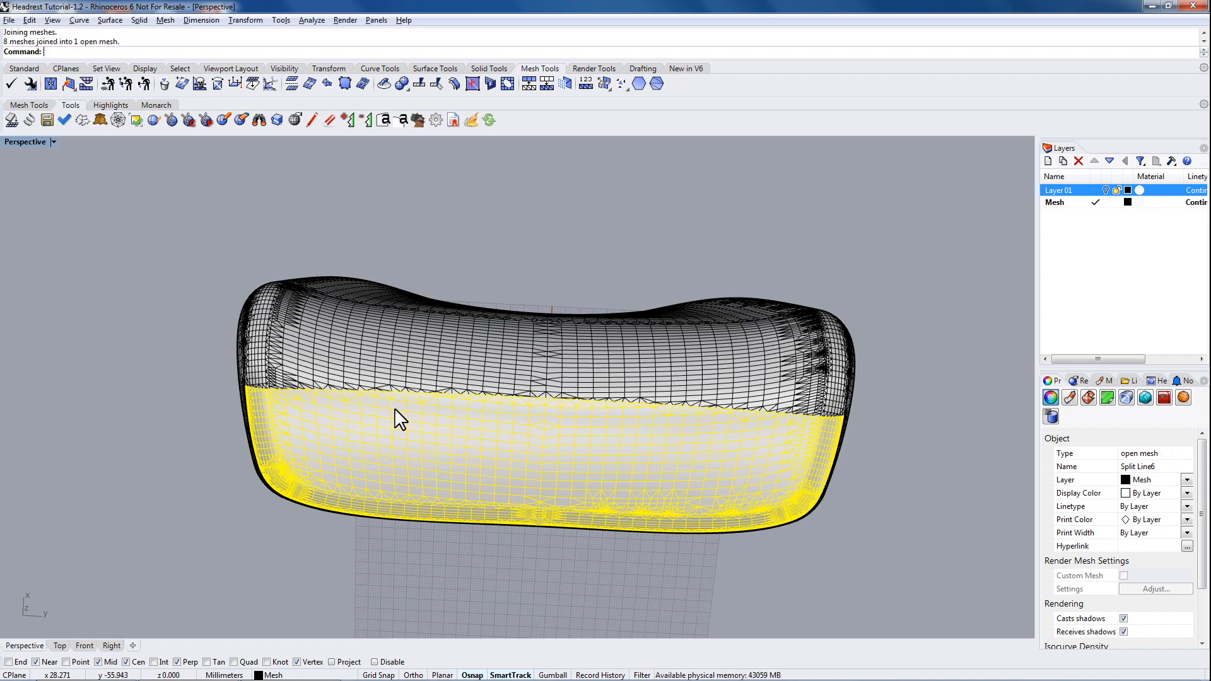
click(468, 217)
Join the eight meshes of the headrest's back face and its rounded border into one mesh
right_drag(376, 211, 614, 289)
click(557, 263)
shift+click(446, 288)
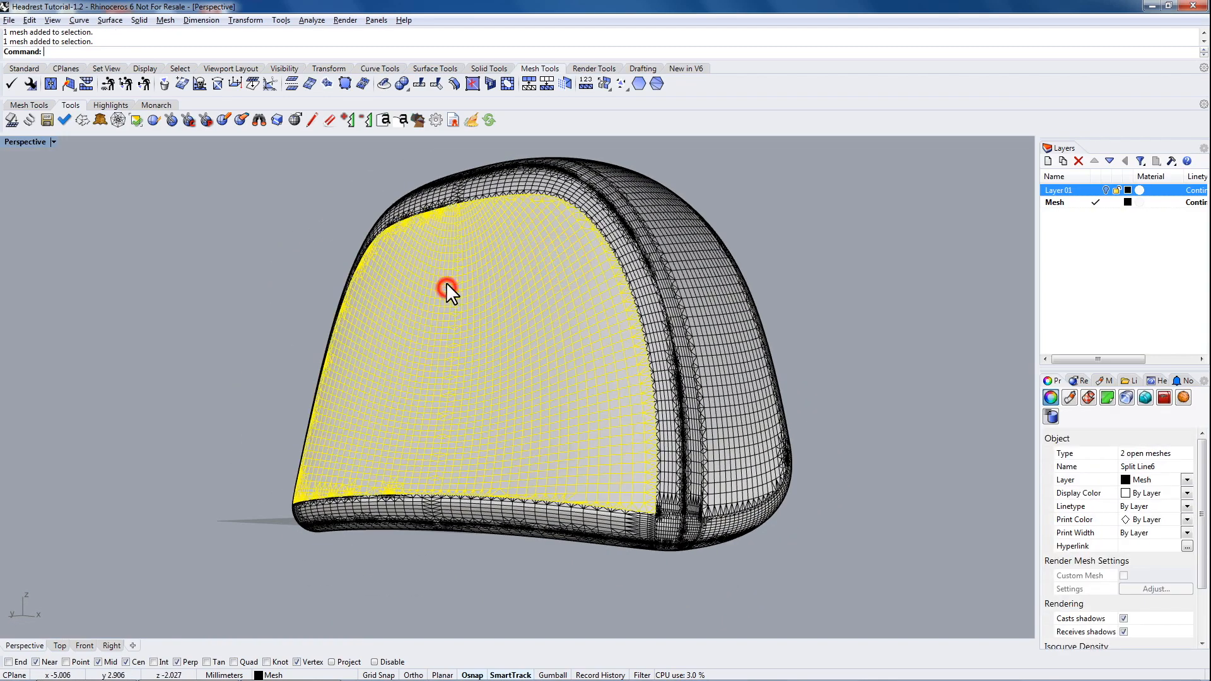
shift+click(479, 191)
shift+click(670, 527)
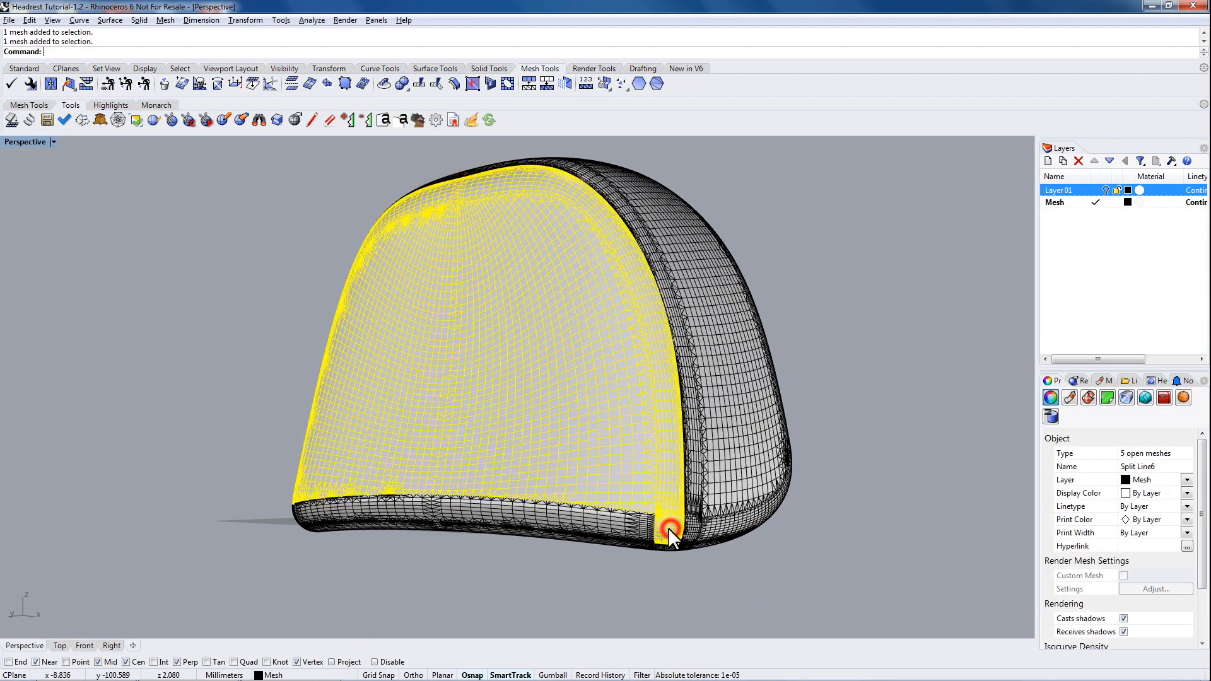
shift+click(630, 524)
shift+click(388, 510)
right_drag(369, 453, 334, 510)
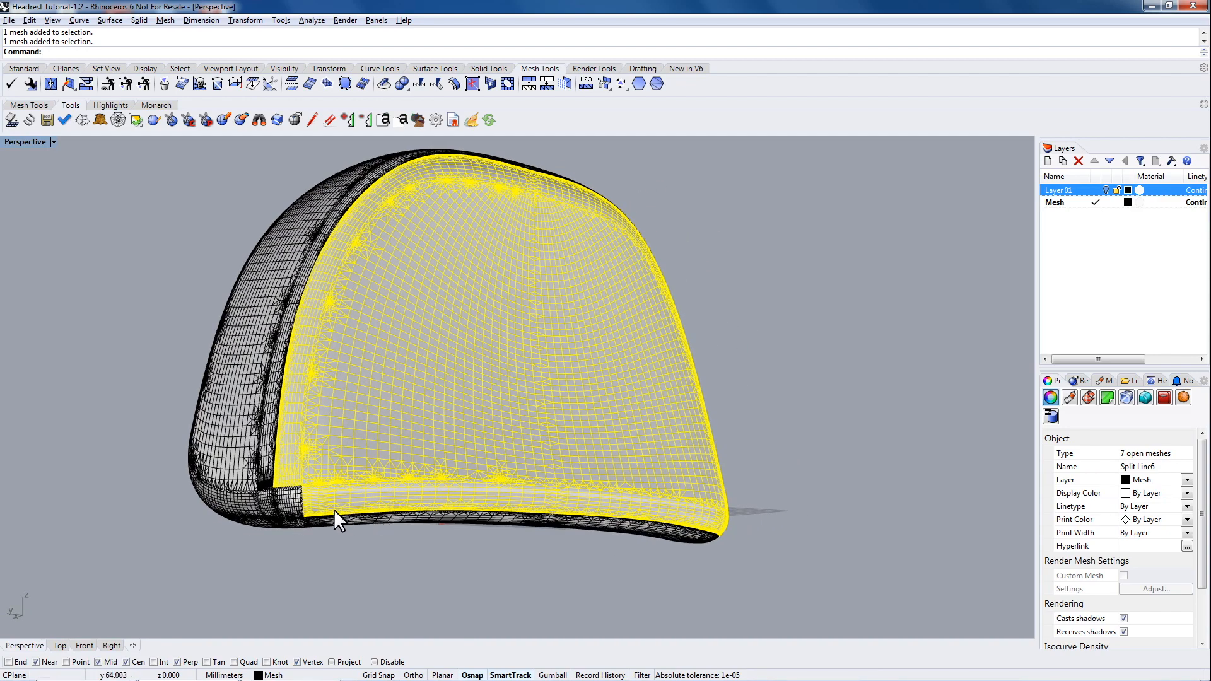
shift+click(286, 501)
key(Return)
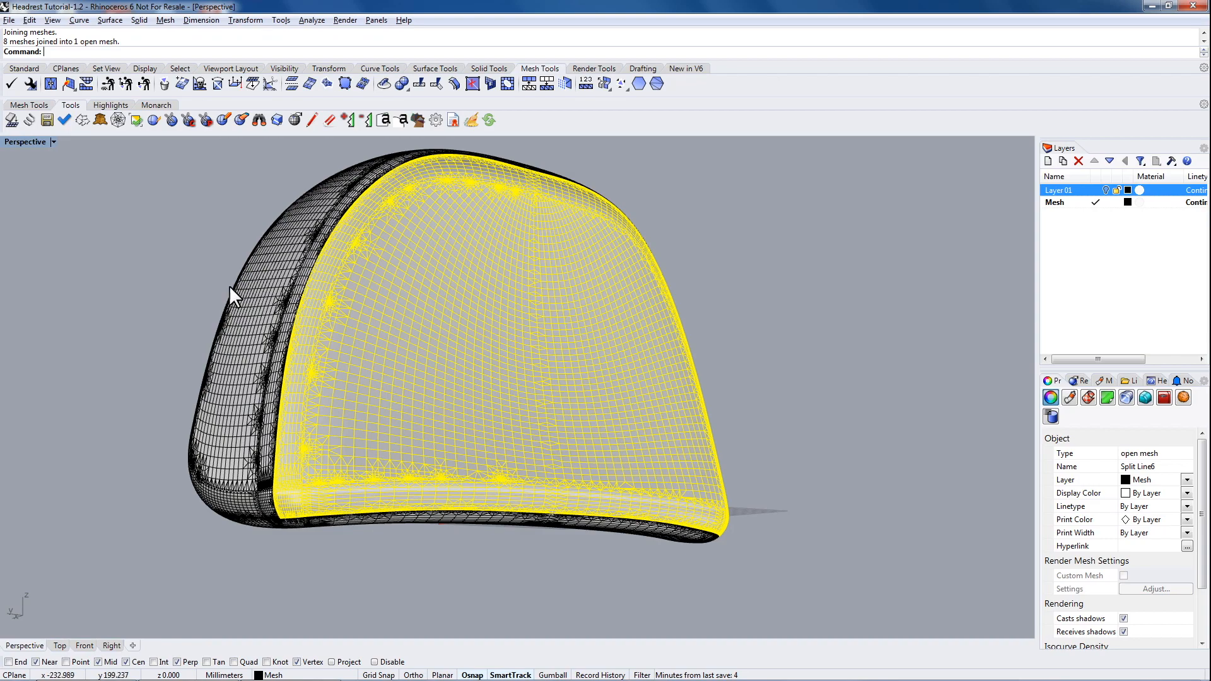
Invert the selection of the joined front, bottom and back meshes, and join the ten remaining side meshes into one
right_drag(383, 441, 388, 306)
click(388, 306)
right_drag(284, 325, 509, 288)
click(508, 284)
right_drag(595, 233, 465, 303)
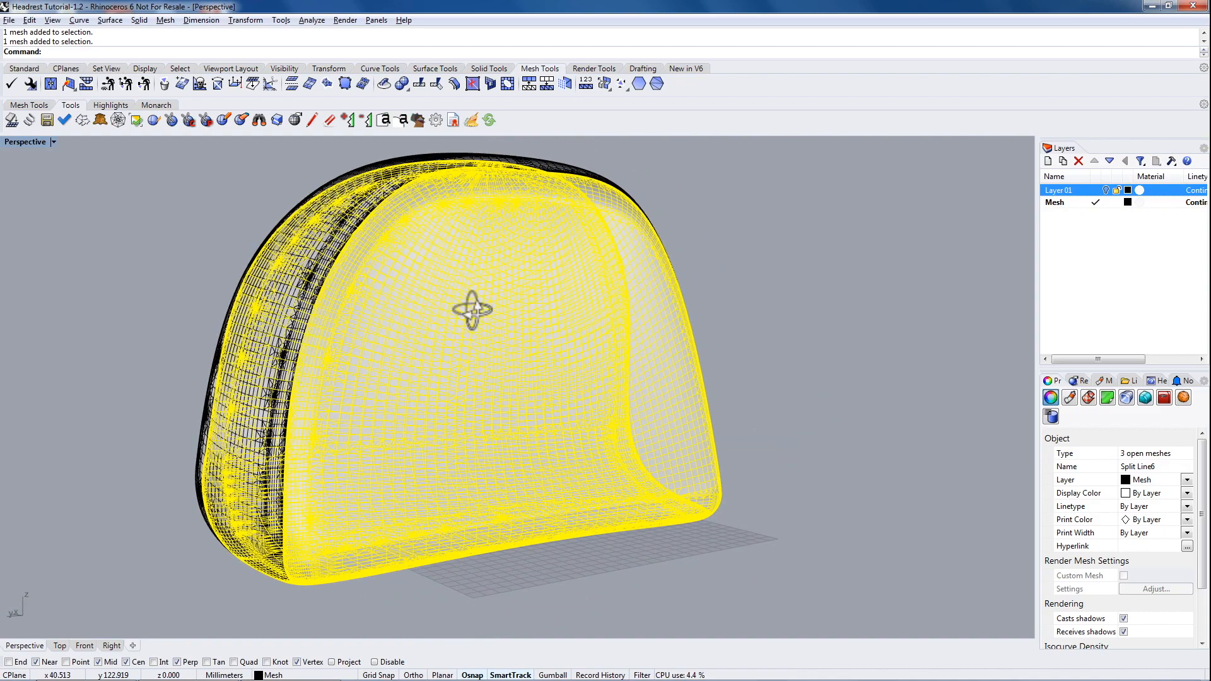
text(Inv)
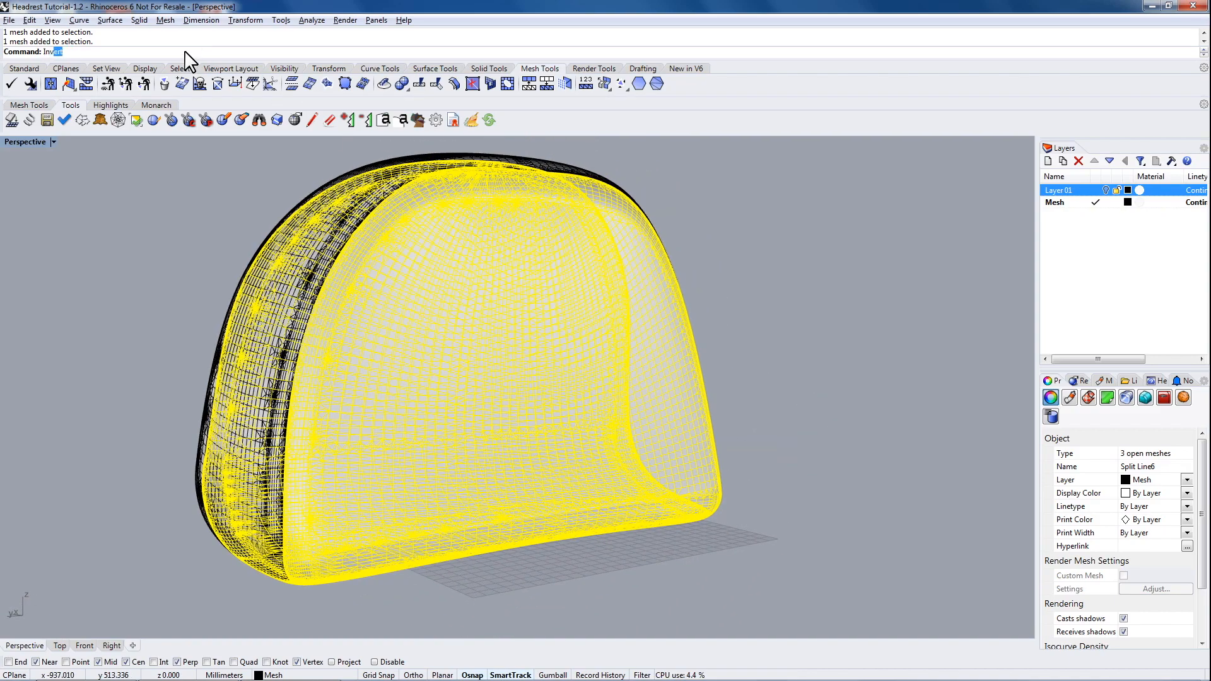
text(er)
key(Return)
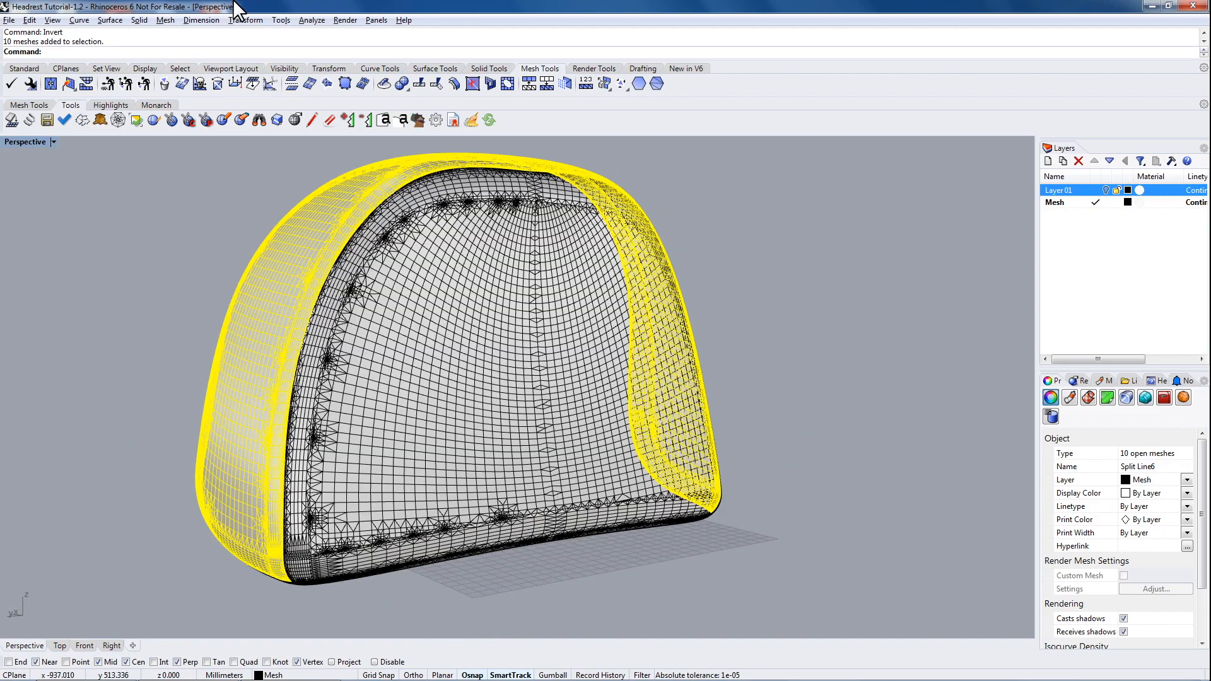
right_drag(543, 166, 554, 203)
text(Join)
key(Return)
click(818, 232)
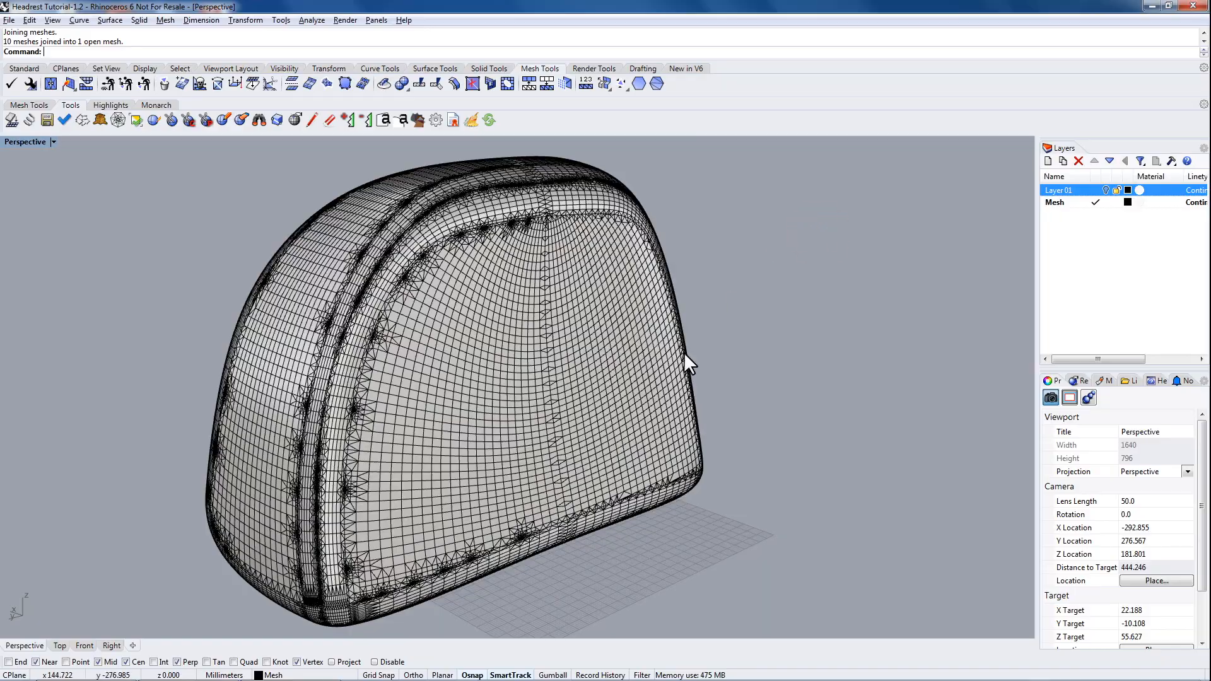
Weld all four joined headrest meshes with an angle tolerance of 180
right_drag(498, 511, 208, 403)
right_drag(664, 260, 354, 379)
right_drag(593, 249, 485, 238)
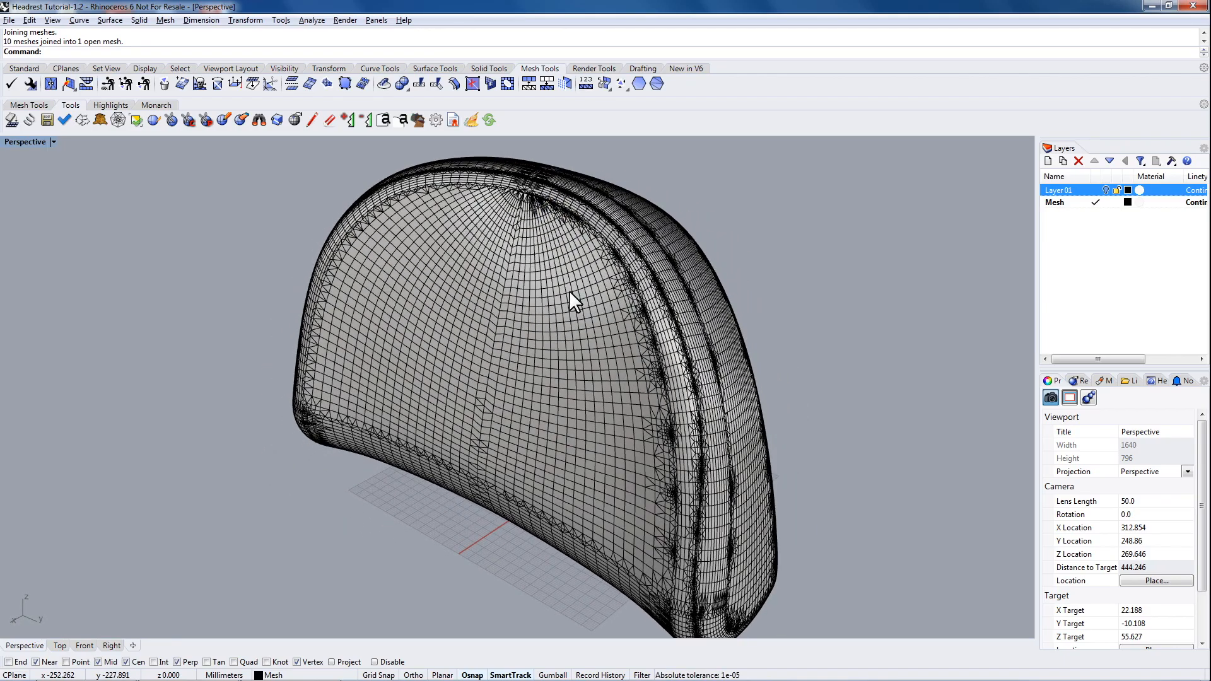
right_drag(607, 283, 406, 351)
right_drag(369, 436, 492, 365)
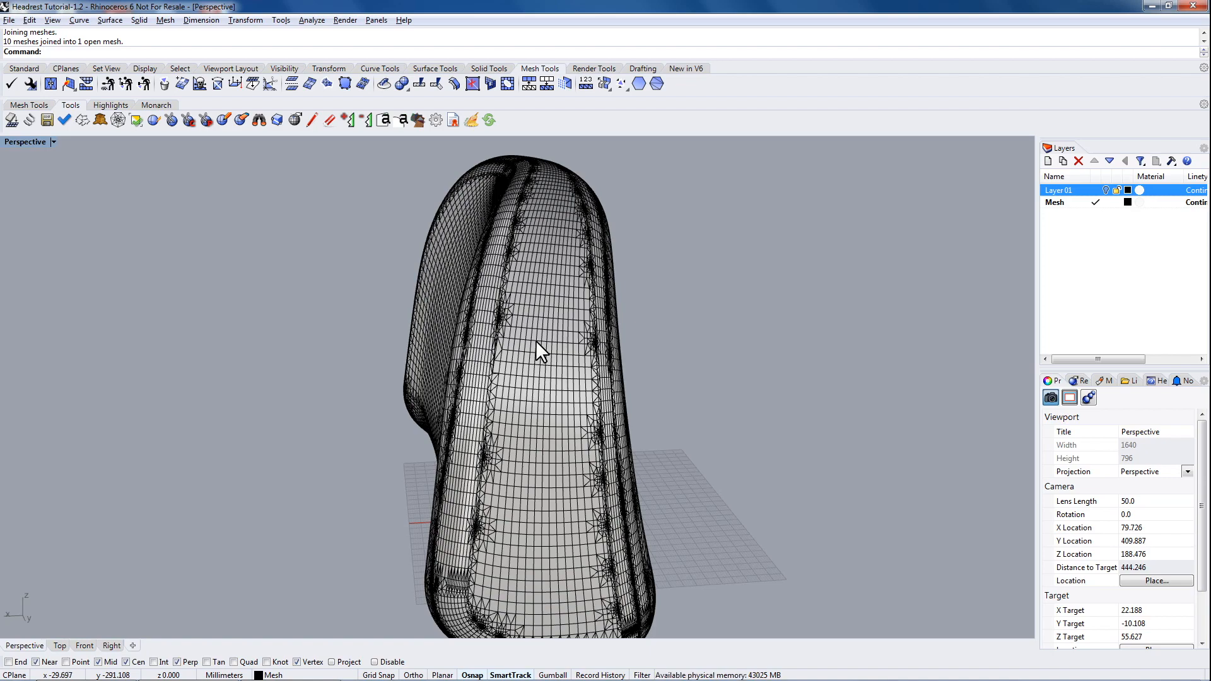
right_drag(690, 460, 567, 379)
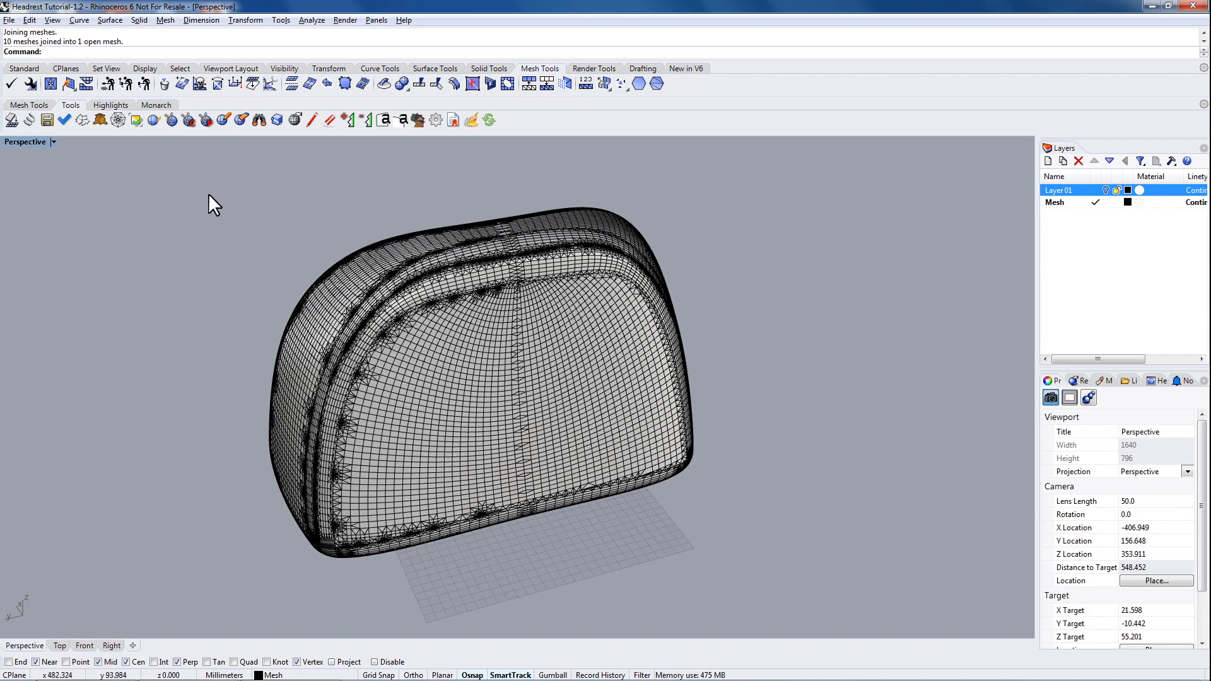
drag(143, 176, 815, 592)
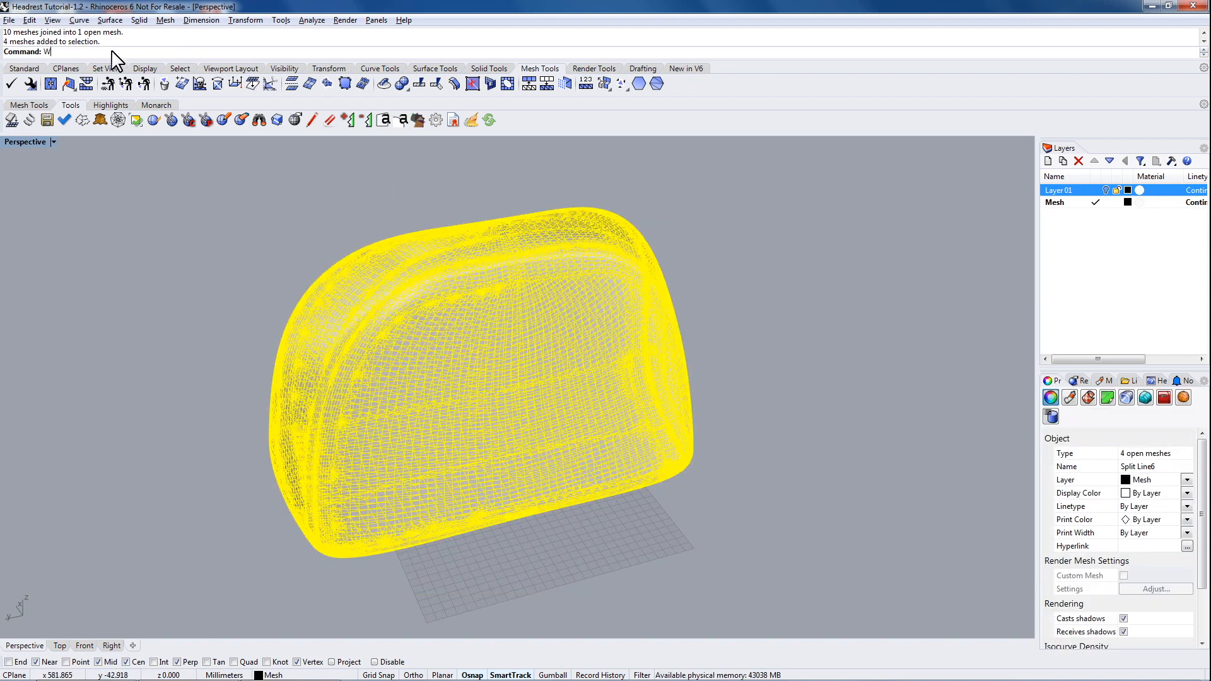
key(Return)
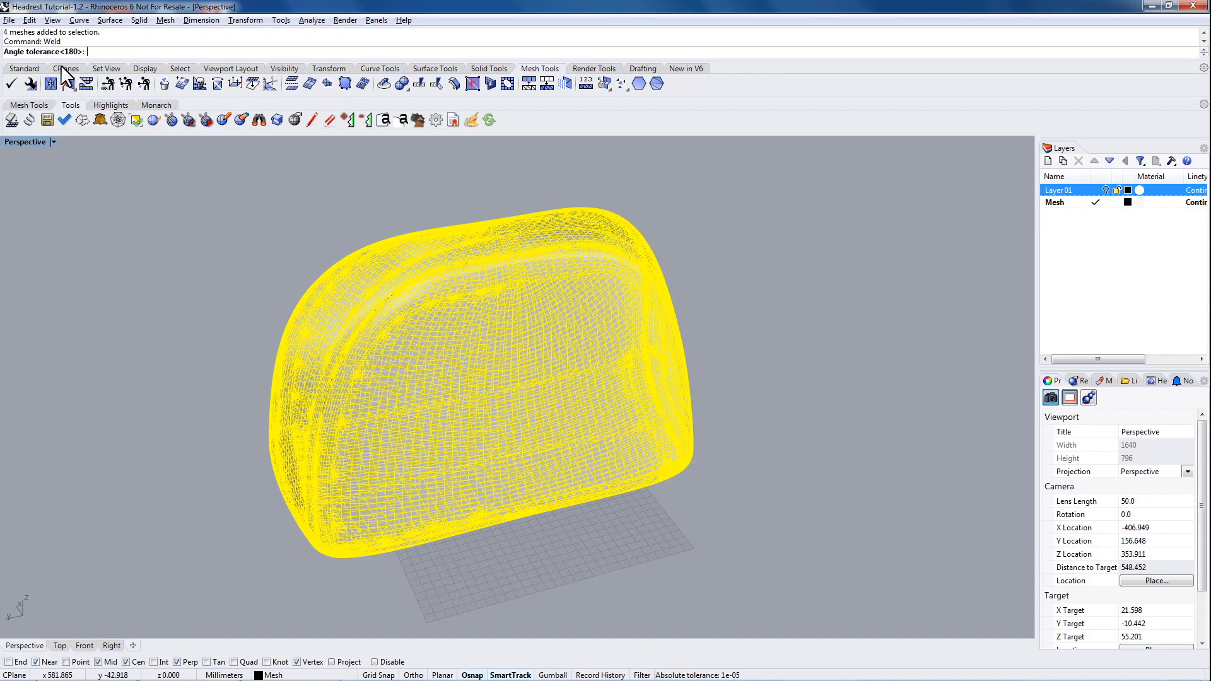
key(Return)
Examine the welded headrest meshes from several angles, selecting individual parts such as the underside to check the separation
right_drag(301, 345, 616, 335)
click(566, 344)
right_drag(434, 309, 593, 297)
click(500, 324)
right_drag(501, 324, 632, 252)
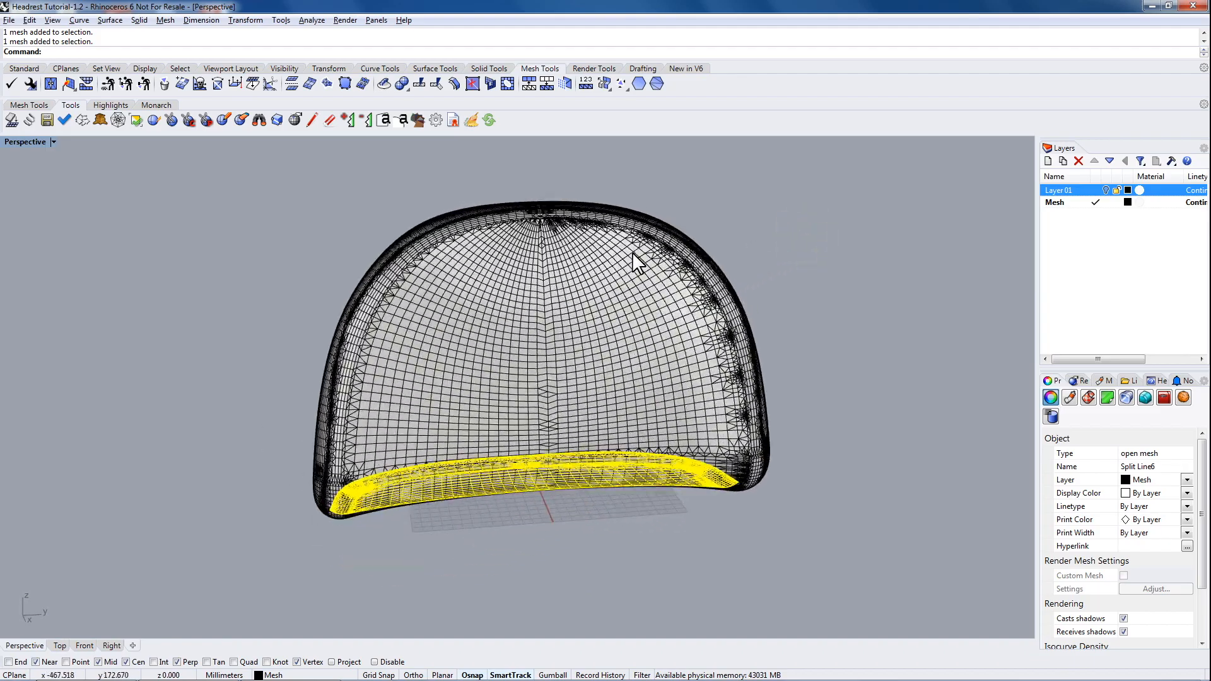
click(698, 197)
right_drag(583, 206, 405, 248)
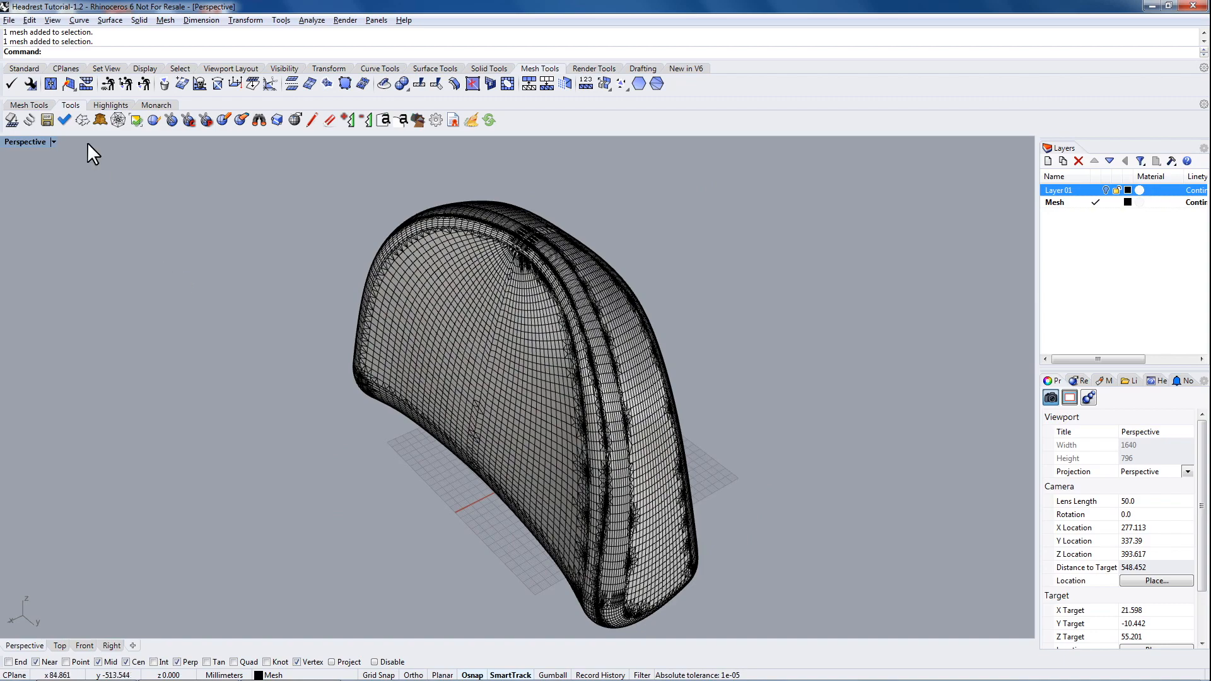
click(21, 69)
right_drag(505, 334, 336, 449)
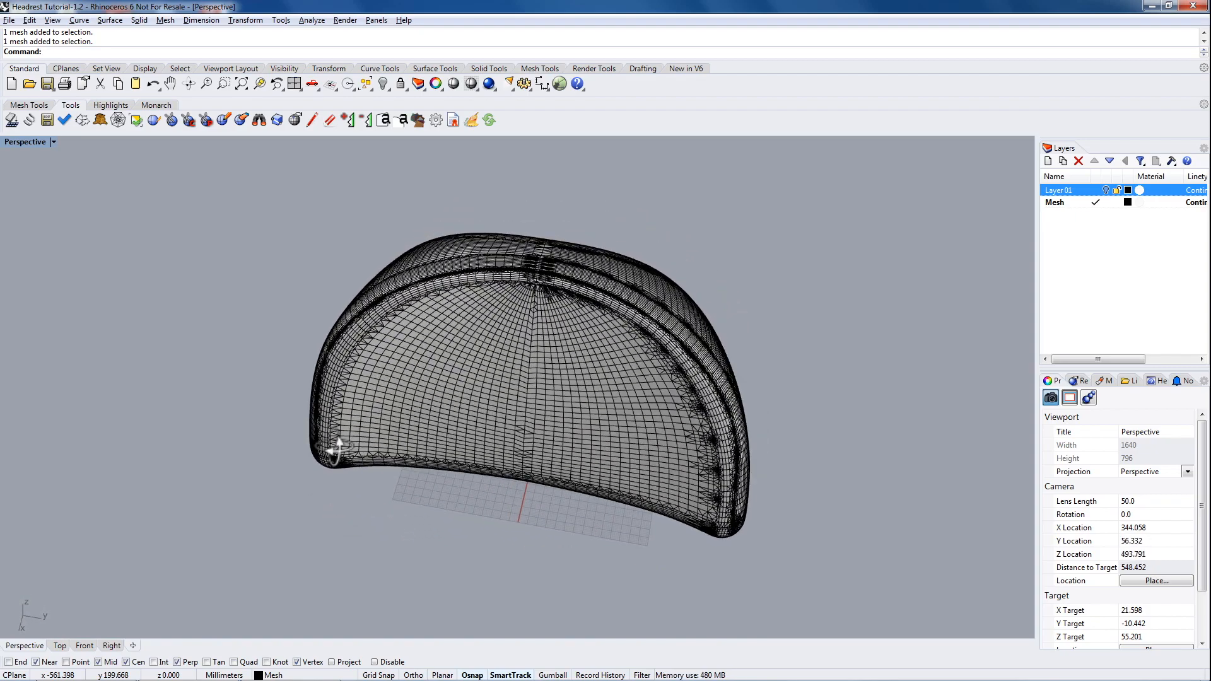
Inspect the headrest mesh from several angles and examine the dense, irregular triangles around the seams and edges
right_drag(675, 492, 635, 330)
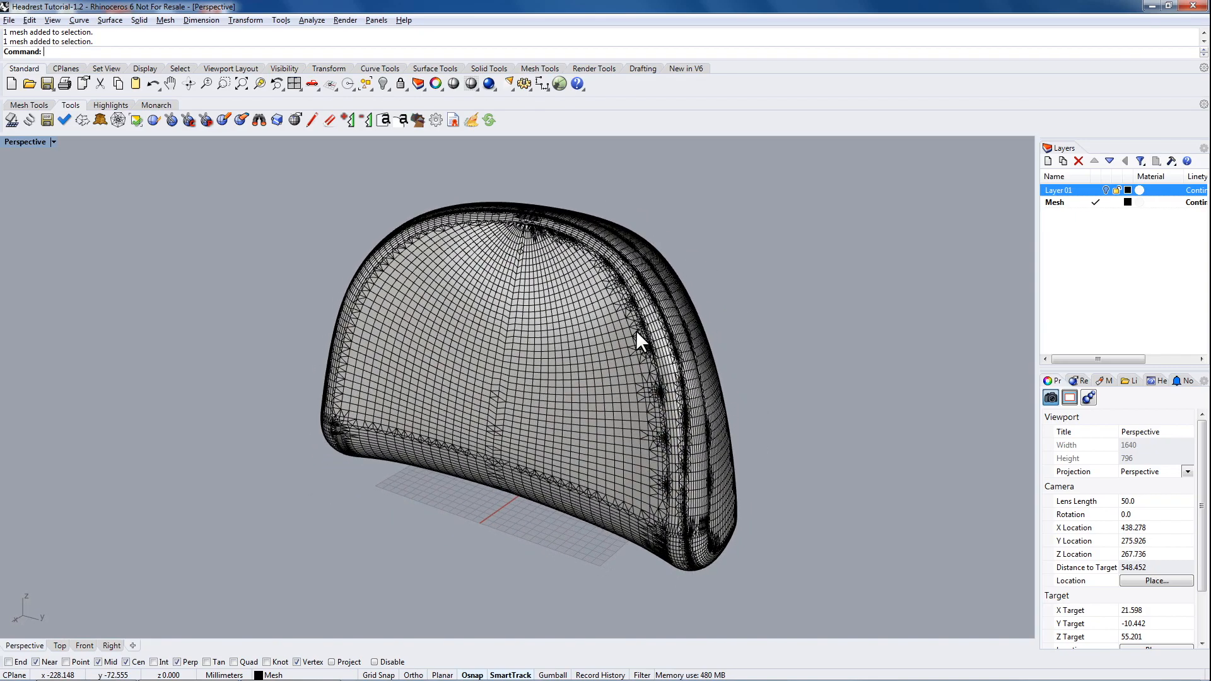
scroll(636, 331, up, 4)
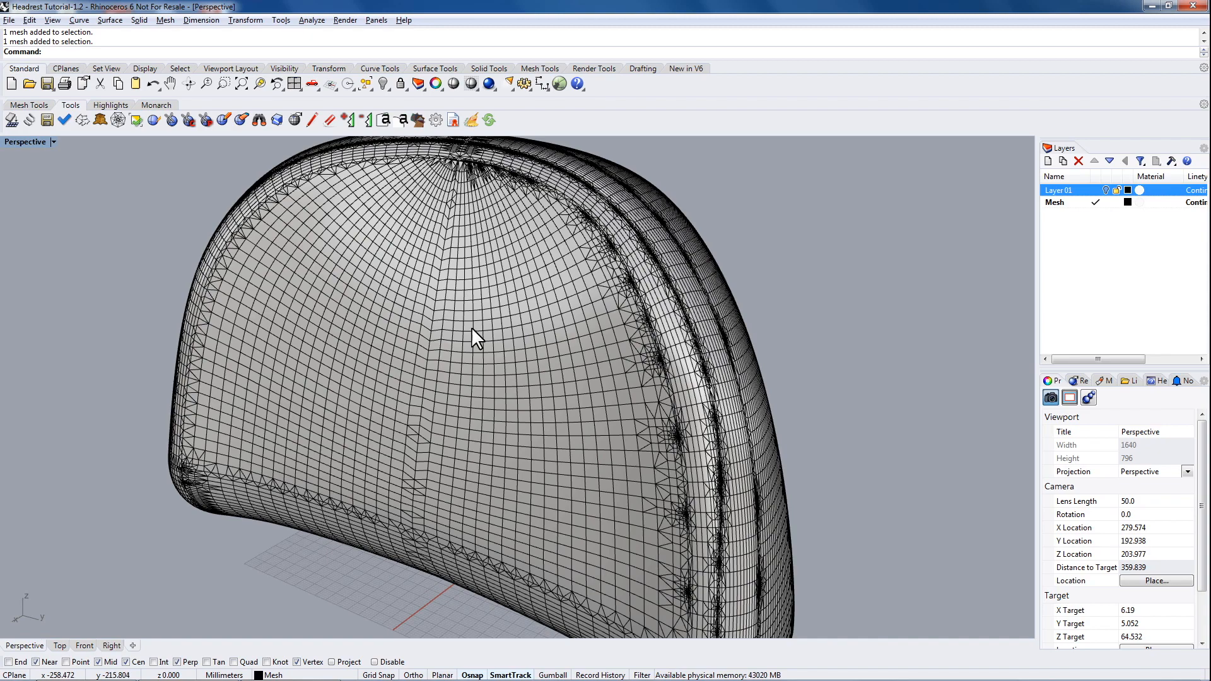
right_drag(618, 395, 512, 242)
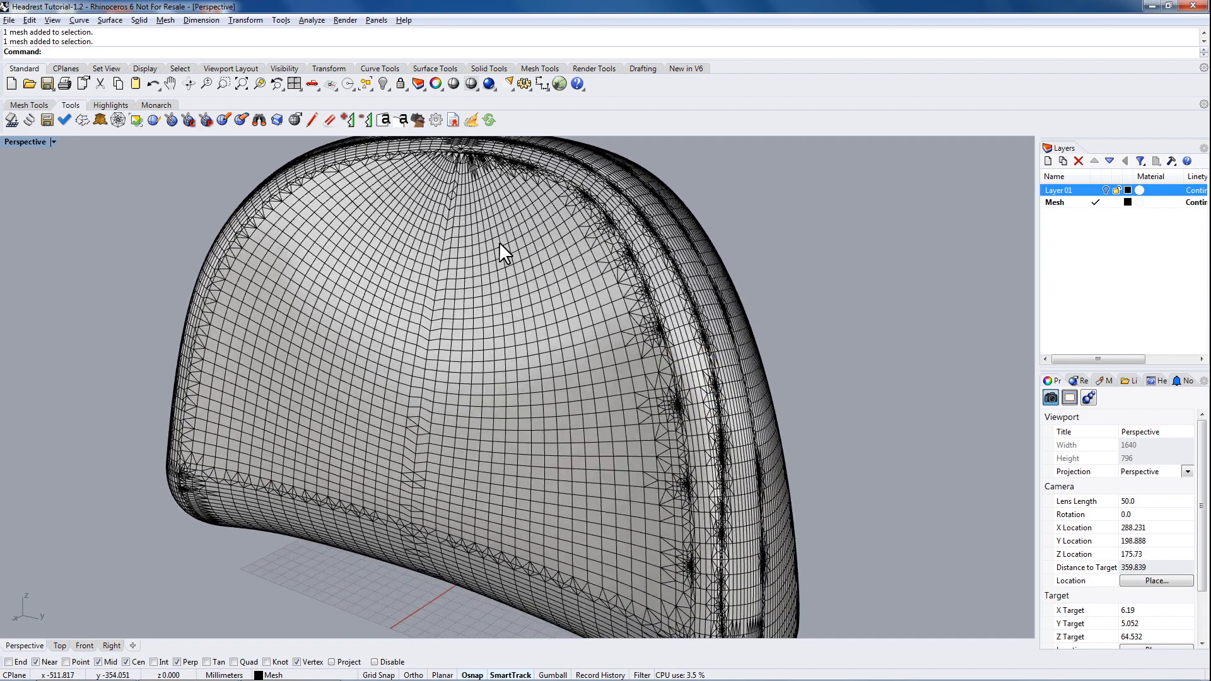
scroll(630, 348, up, 12)
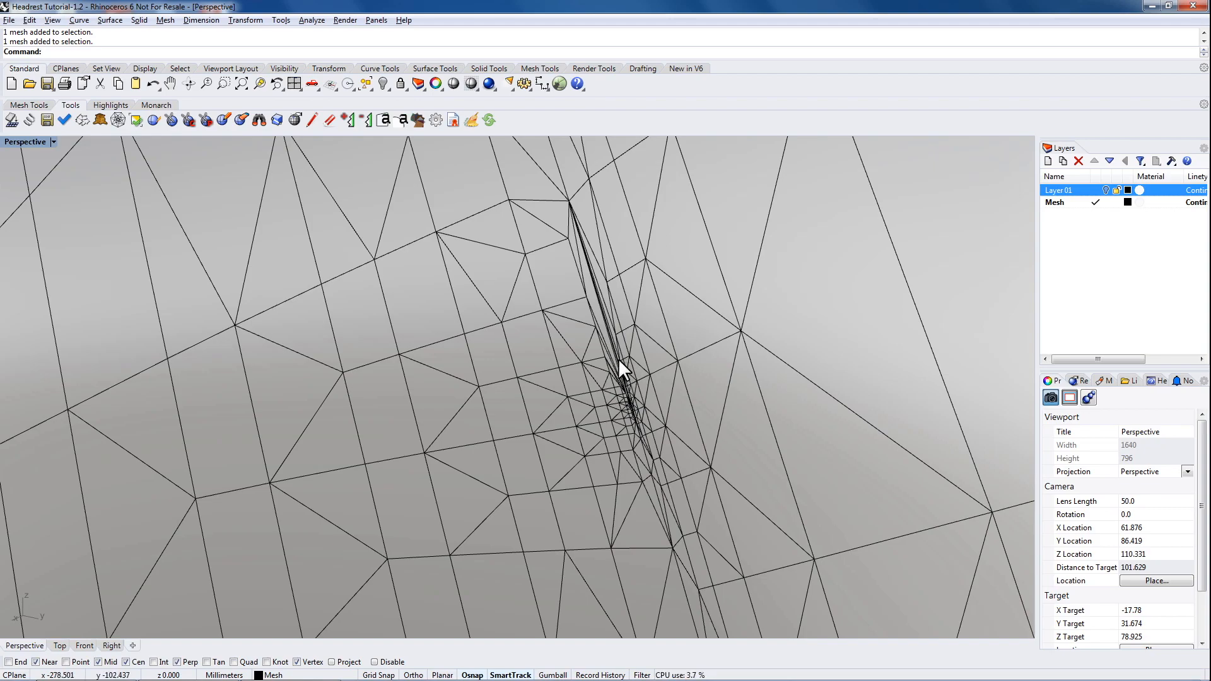
scroll(587, 318, down, 8)
right_drag(555, 379, 554, 436)
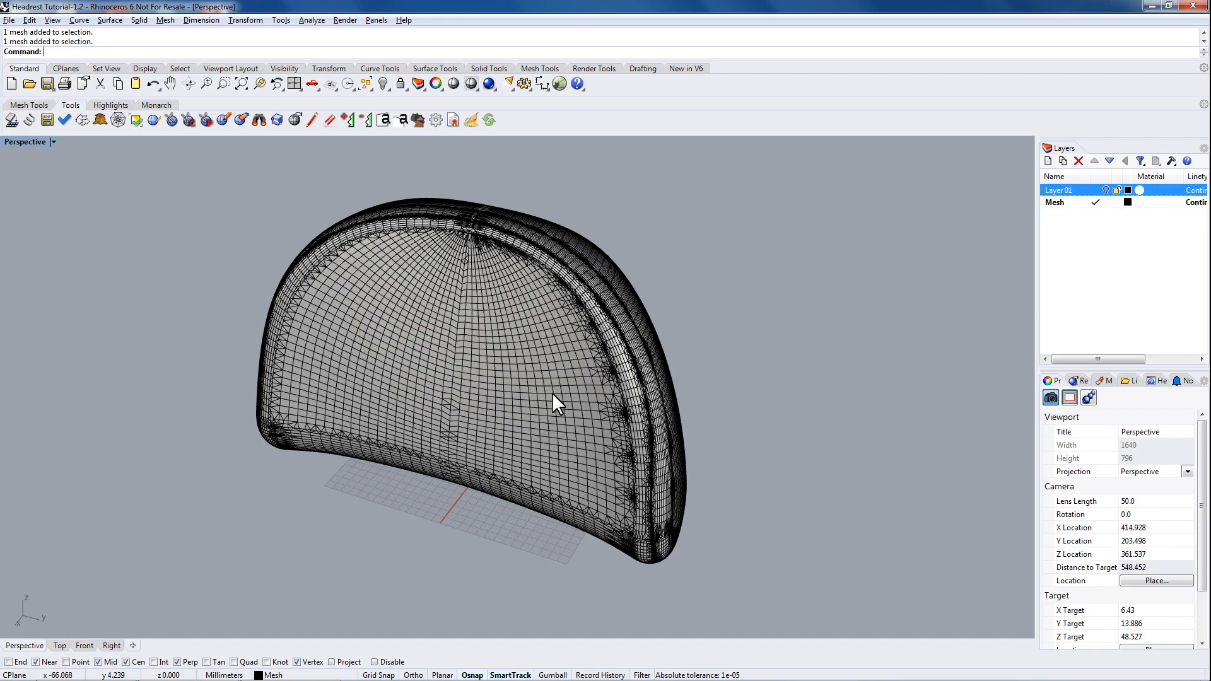
Run Adaptive Remesh on all four headrest meshes with the default settings, continue past the vertex-count warning, and accept the result
click(29, 105)
right_drag(577, 355, 543, 357)
drag(192, 148, 753, 615)
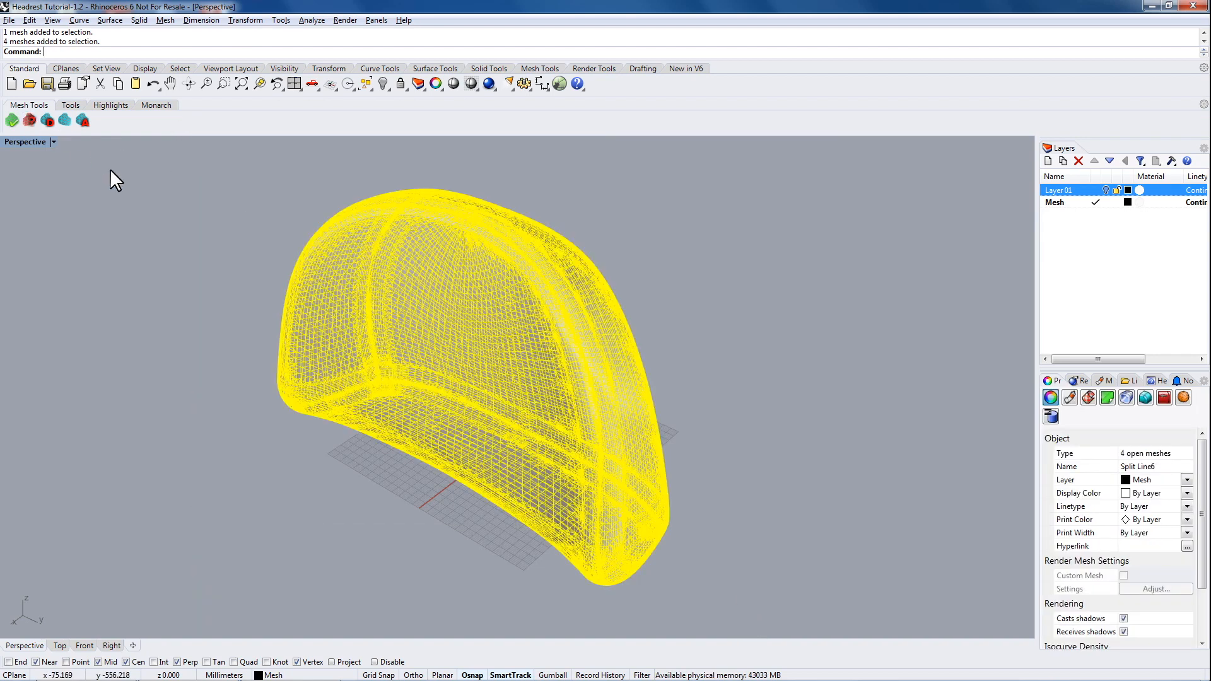
click(82, 119)
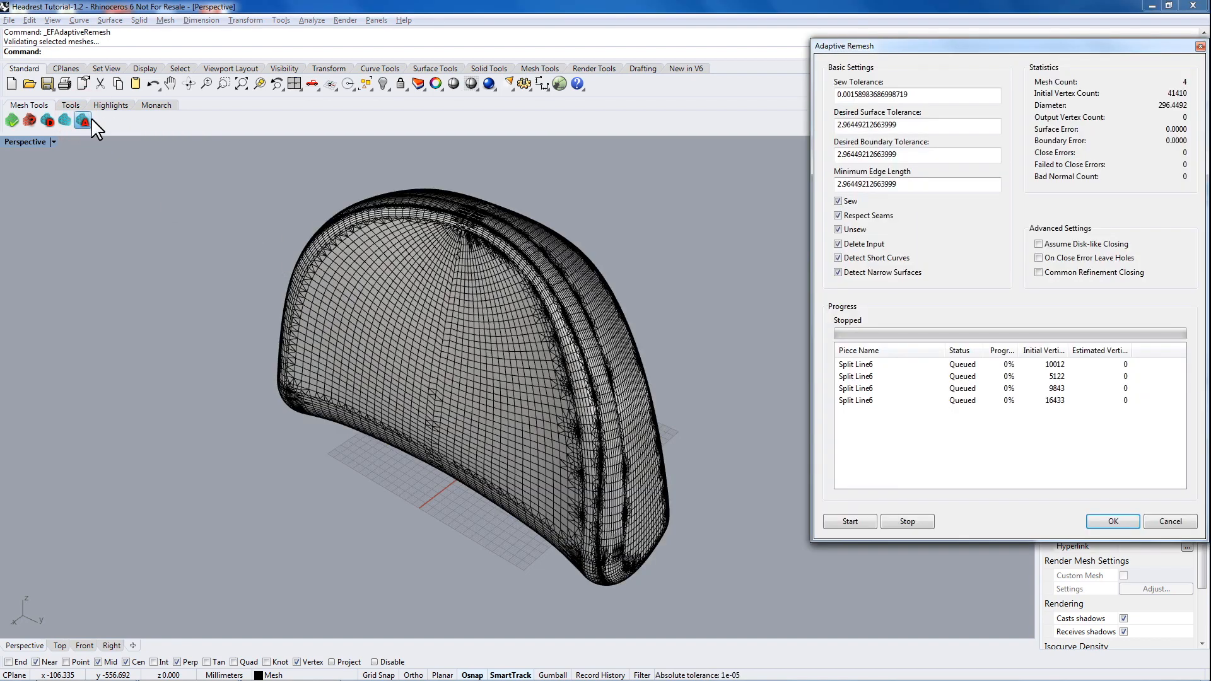
drag(903, 46, 887, 29)
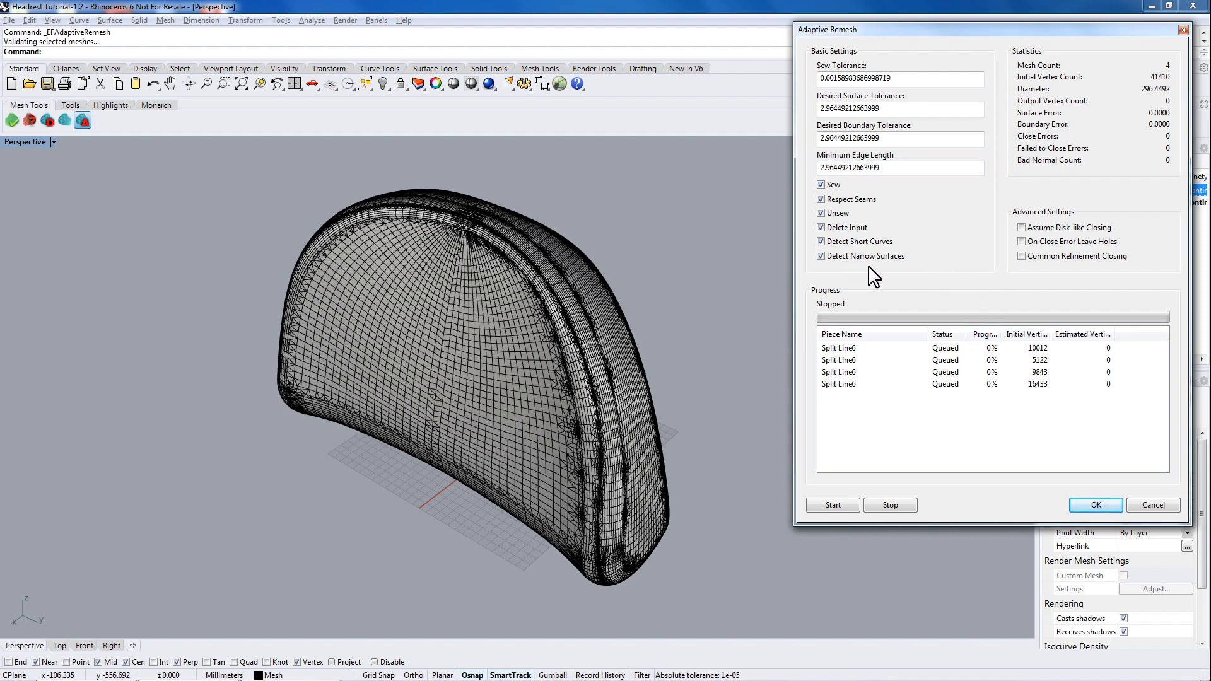
click(828, 505)
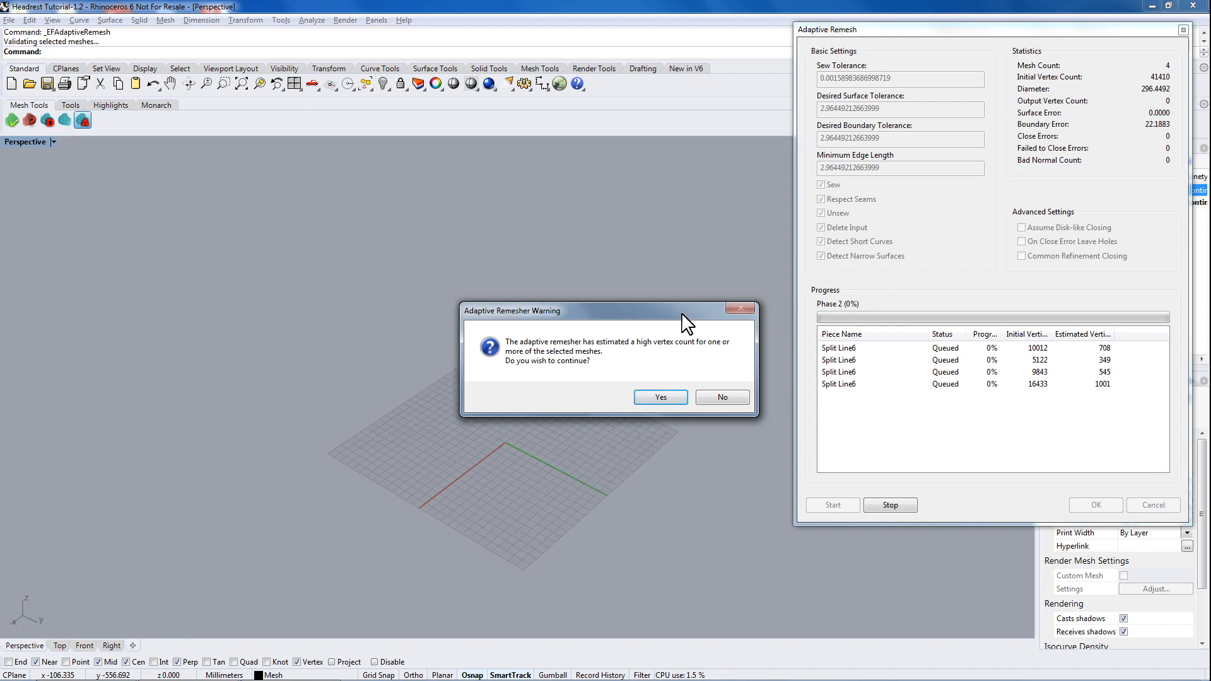
drag(619, 309, 616, 174)
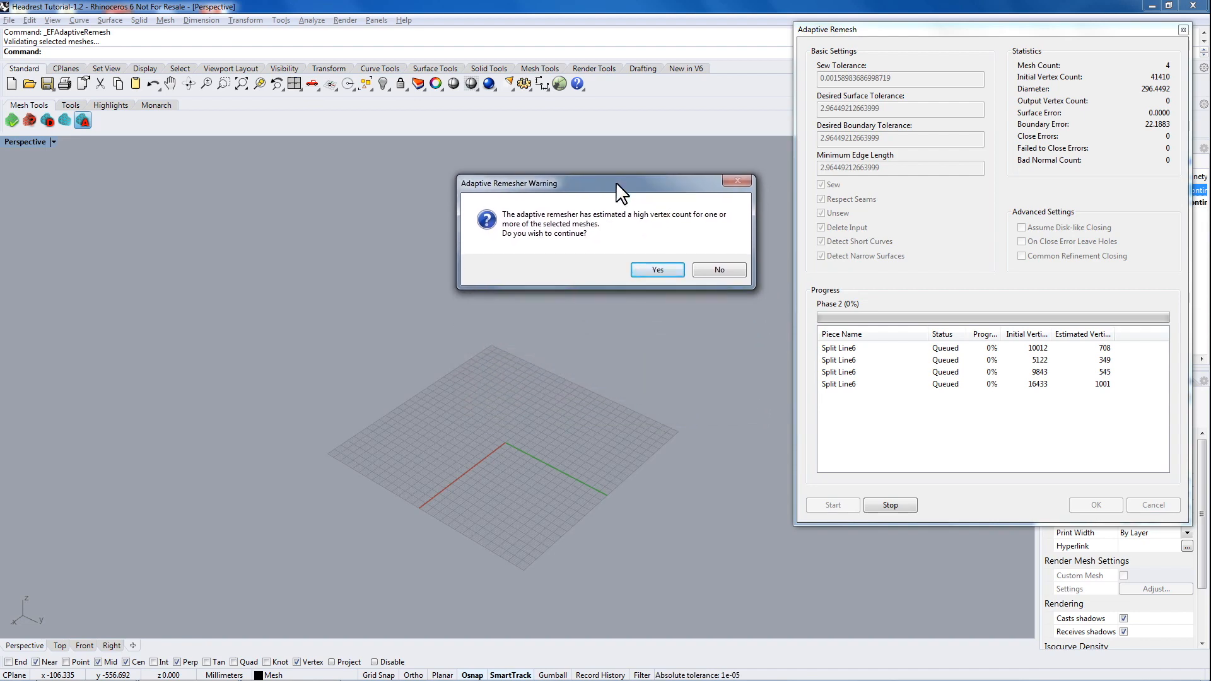
click(656, 270)
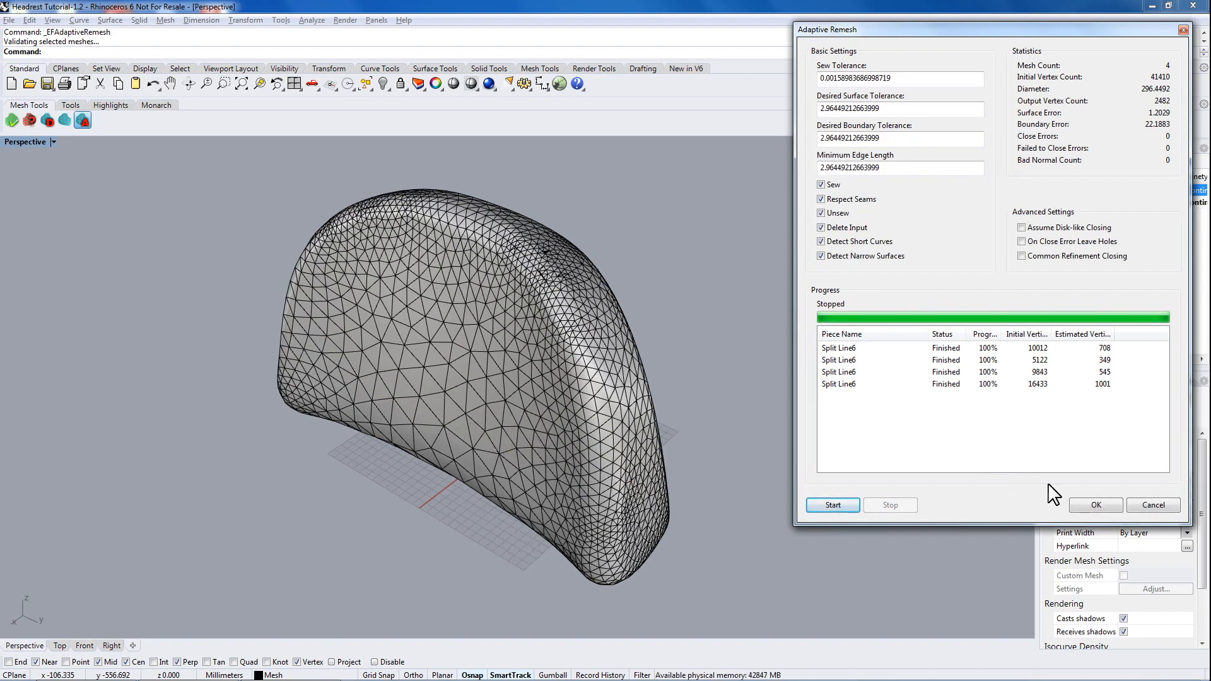
click(1096, 505)
Examine the remeshed headrest's triangle layout from the front, top and underside
right_drag(560, 429, 641, 353)
right_drag(507, 267, 458, 339)
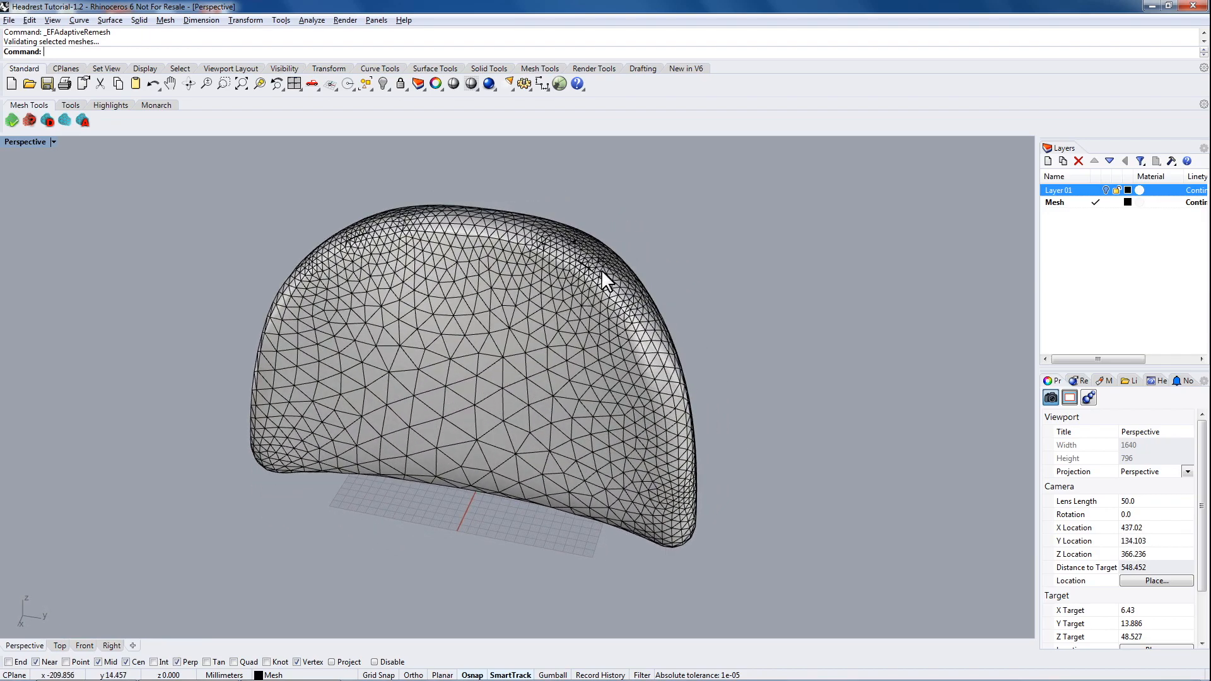
right_drag(596, 386, 590, 319)
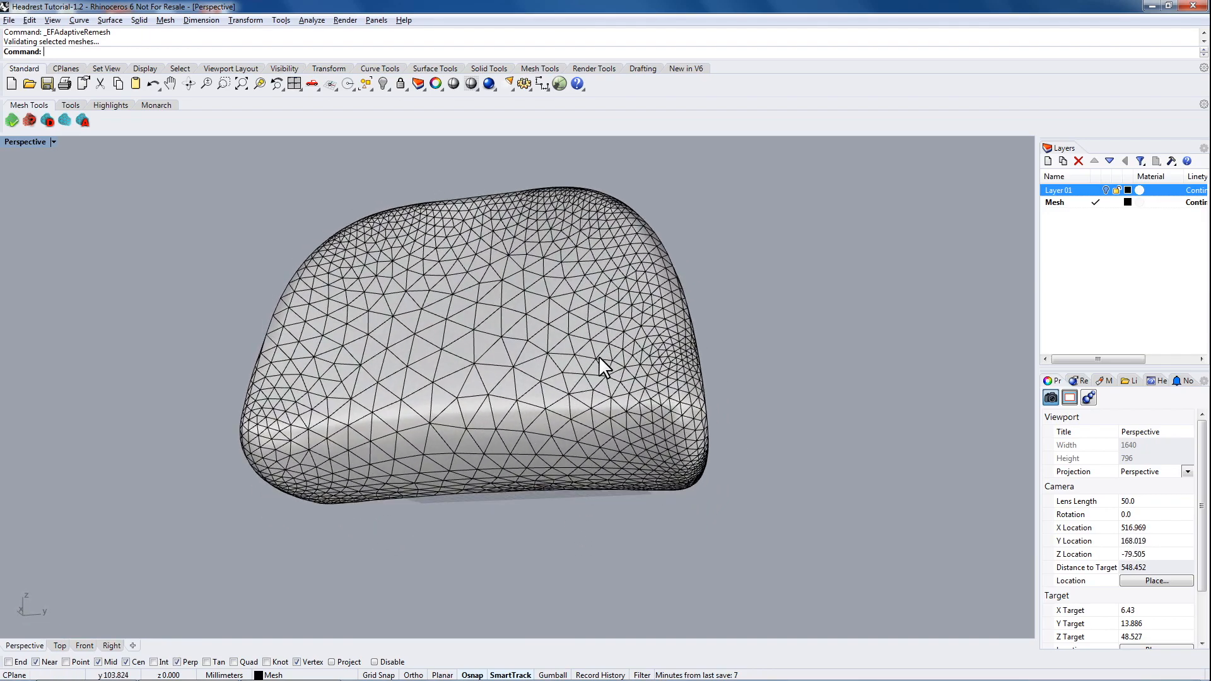
right_drag(648, 399, 494, 305)
Select the large face mesh and the adjoining side mesh in turn to check how their vertices line up along the shared seam
click(474, 372)
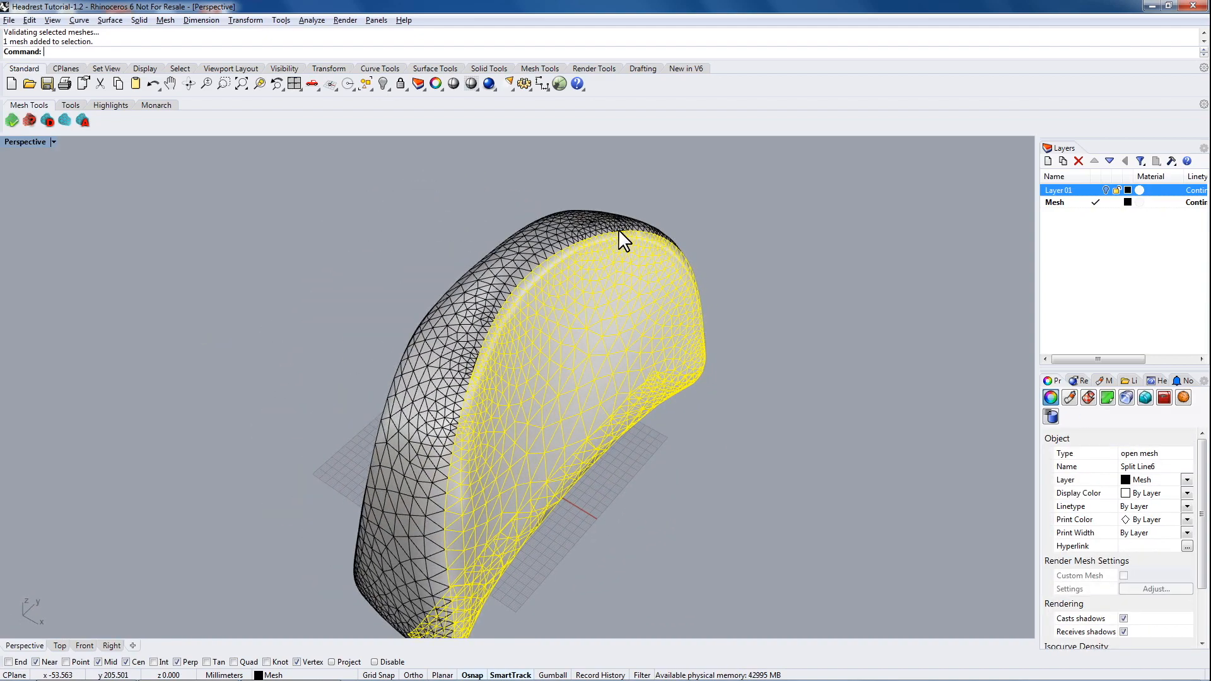
right_drag(449, 465, 494, 191)
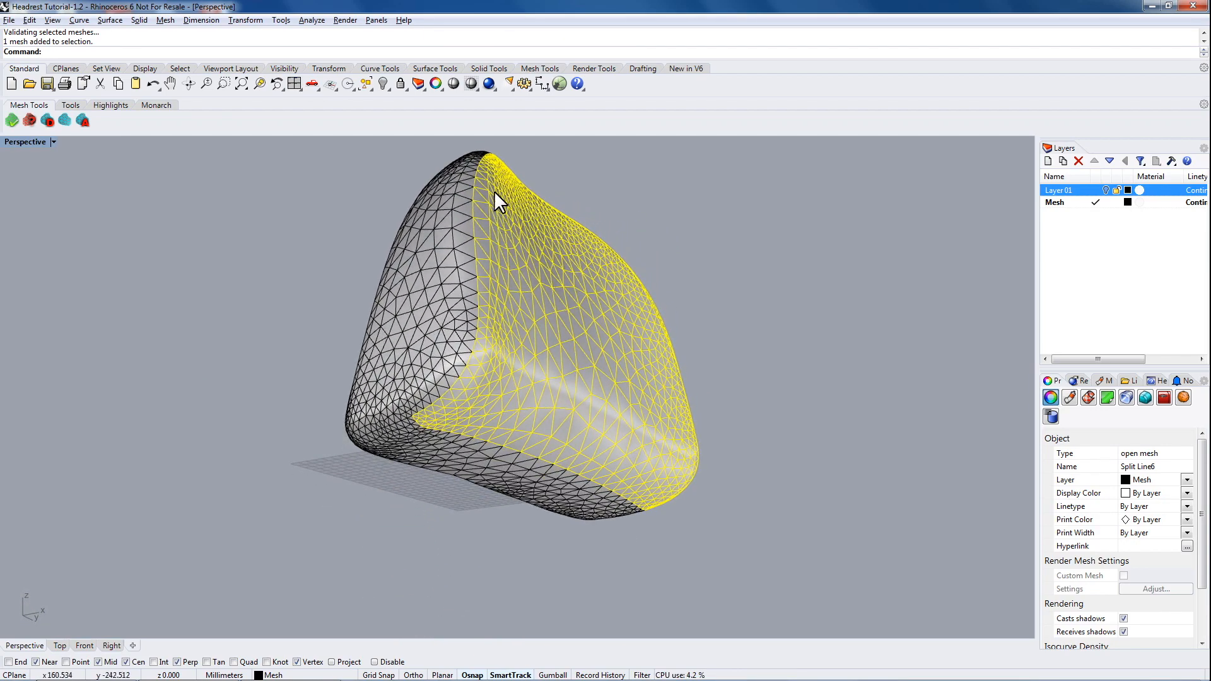
scroll(473, 239, up, 3)
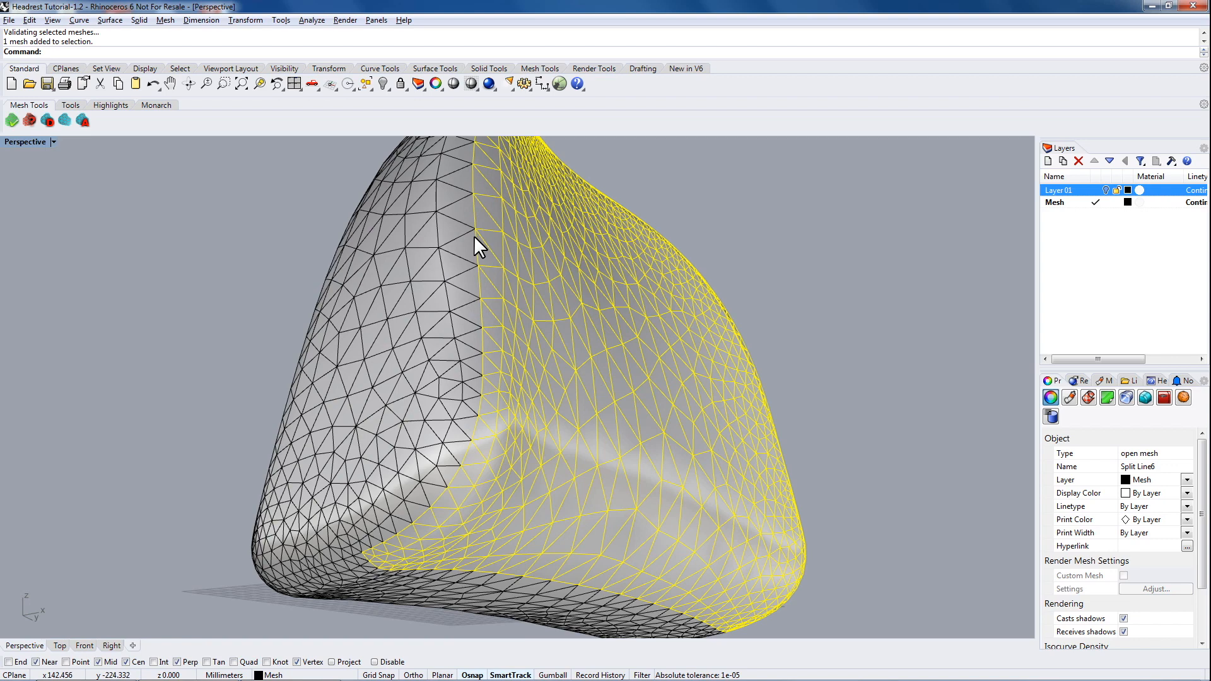
scroll(479, 315, up, 2)
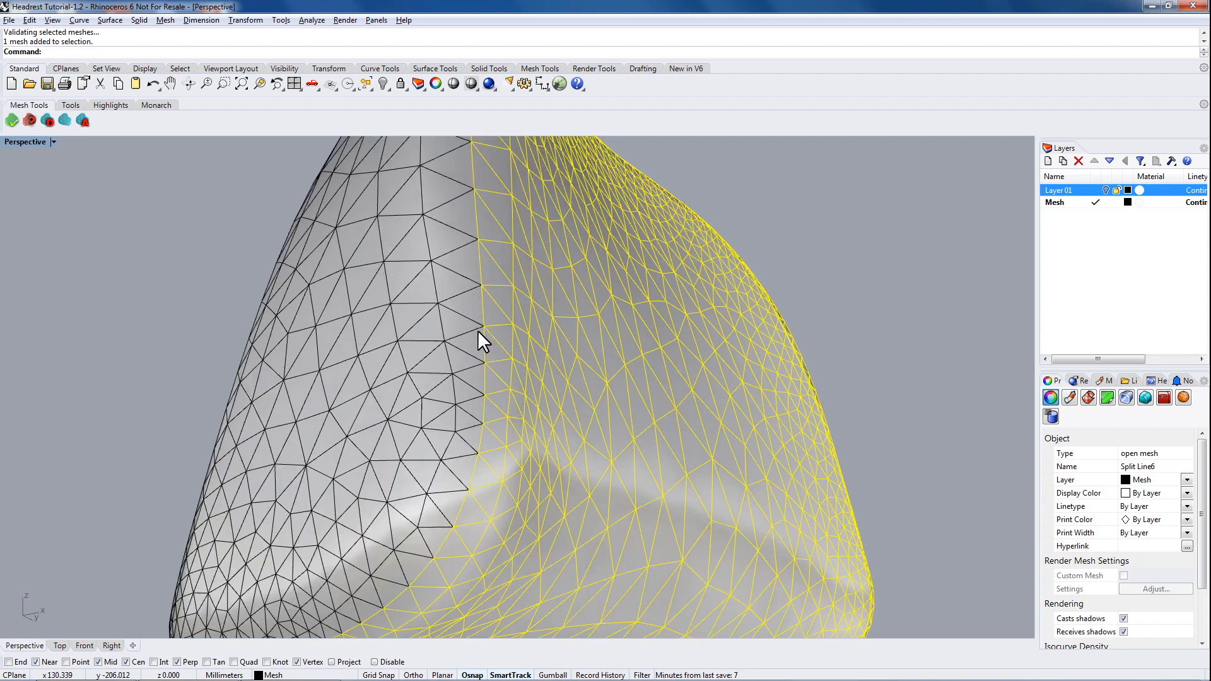
scroll(480, 350, up, 3)
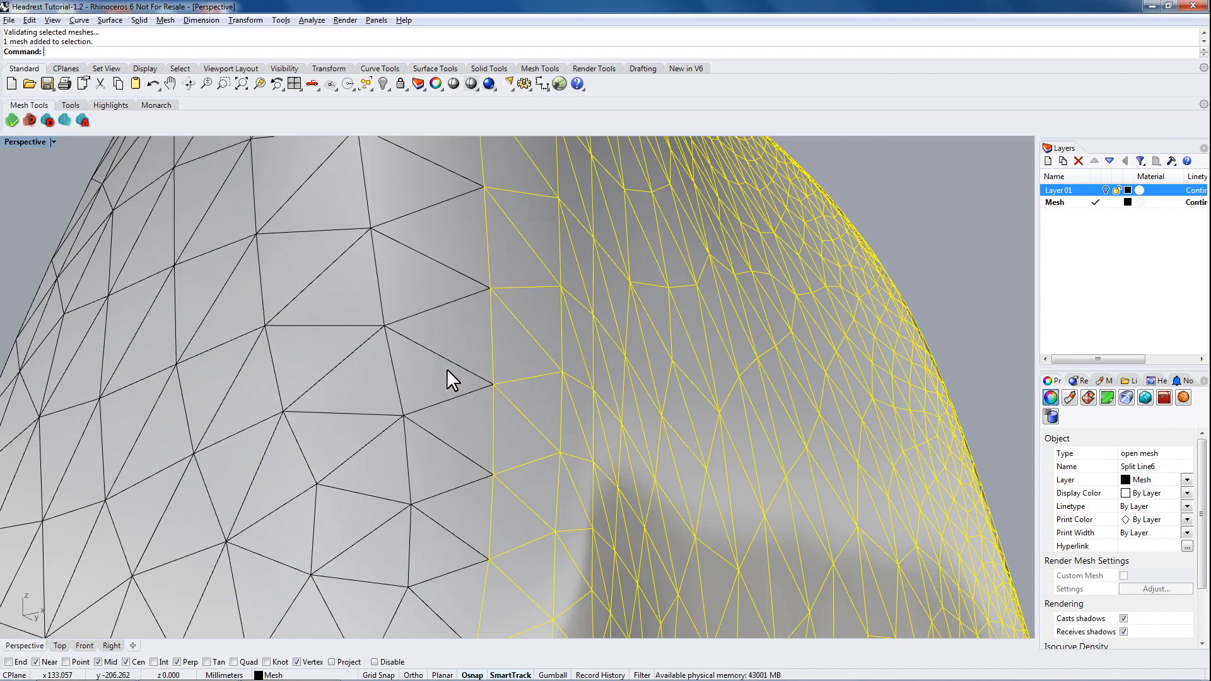
click(372, 370)
scroll(675, 278, down, 15)
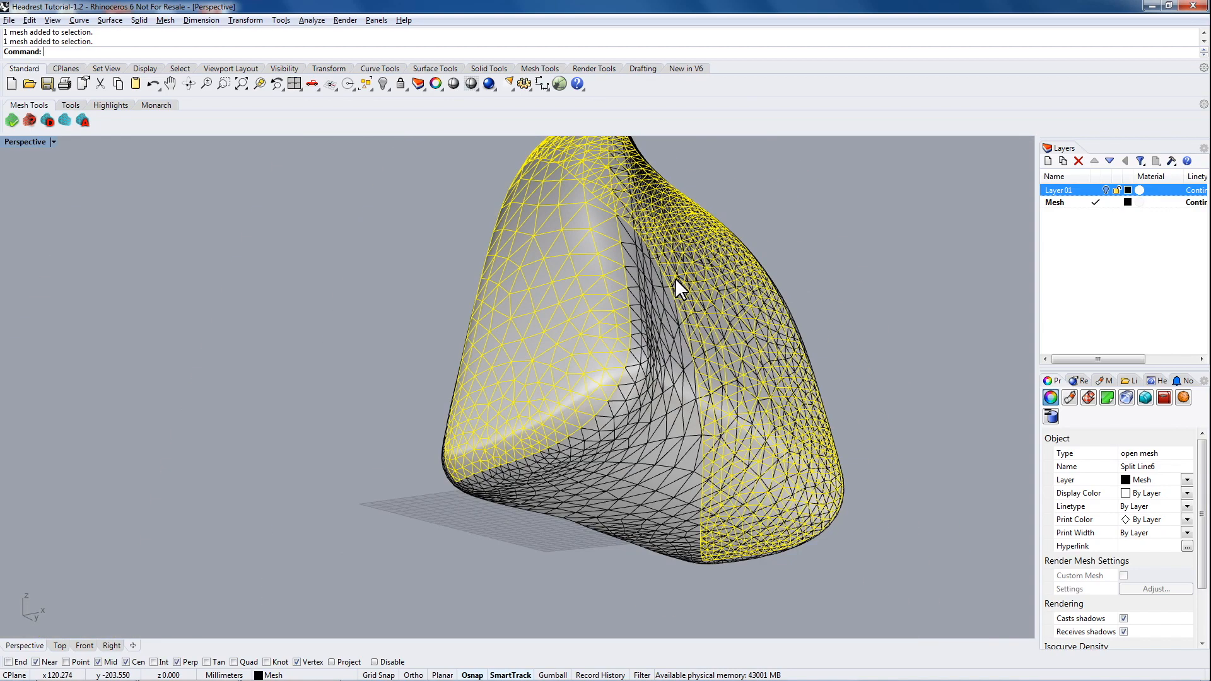
click(758, 210)
right_drag(760, 201, 350, 305)
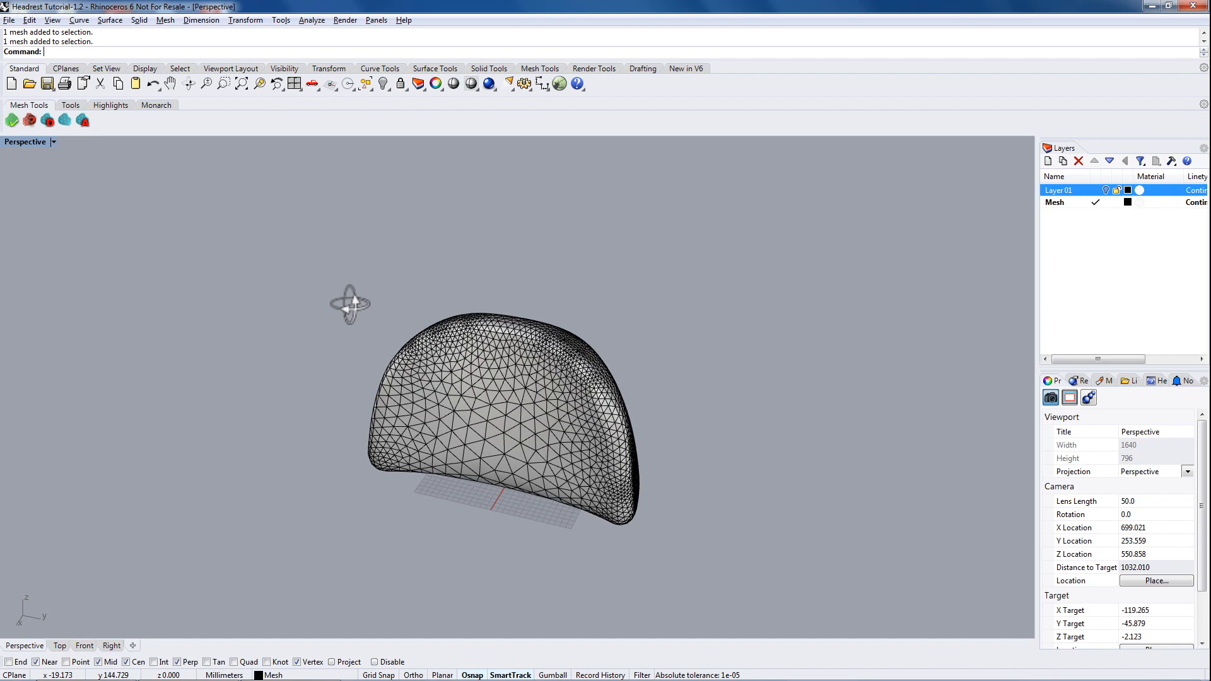
right_drag(622, 292, 405, 263)
Flatten all four remeshed headrest meshes into pattern pieces and view the result from above
click(69, 105)
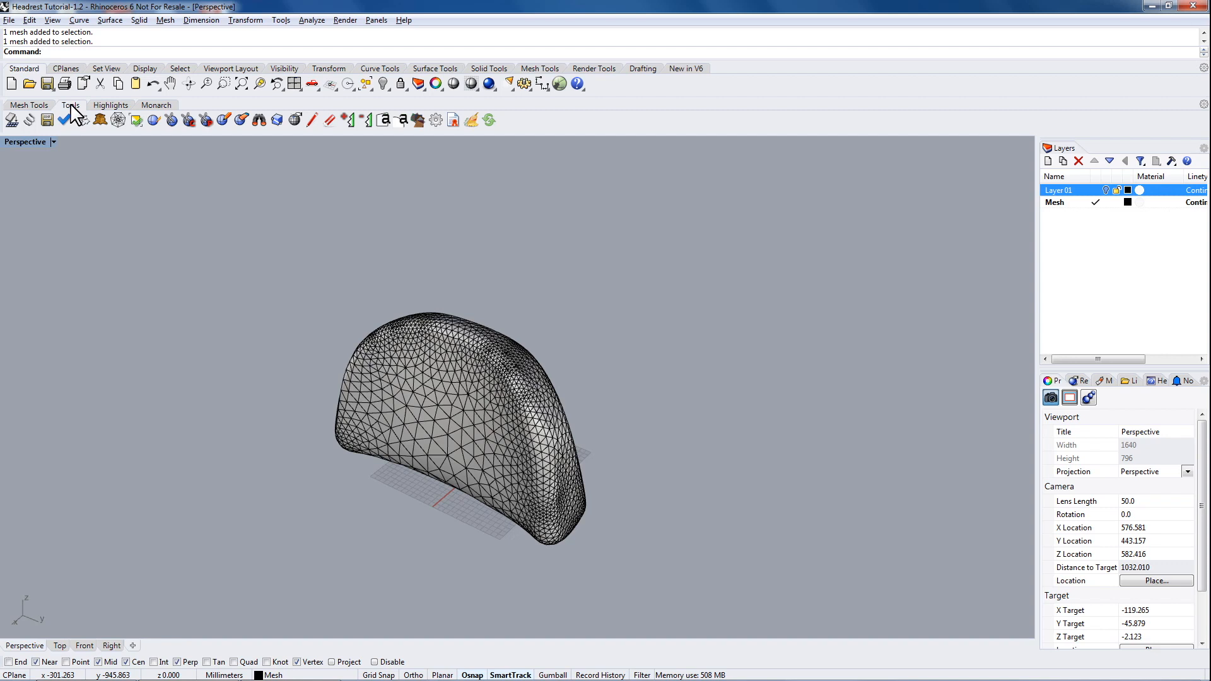
click(11, 120)
drag(233, 270, 721, 603)
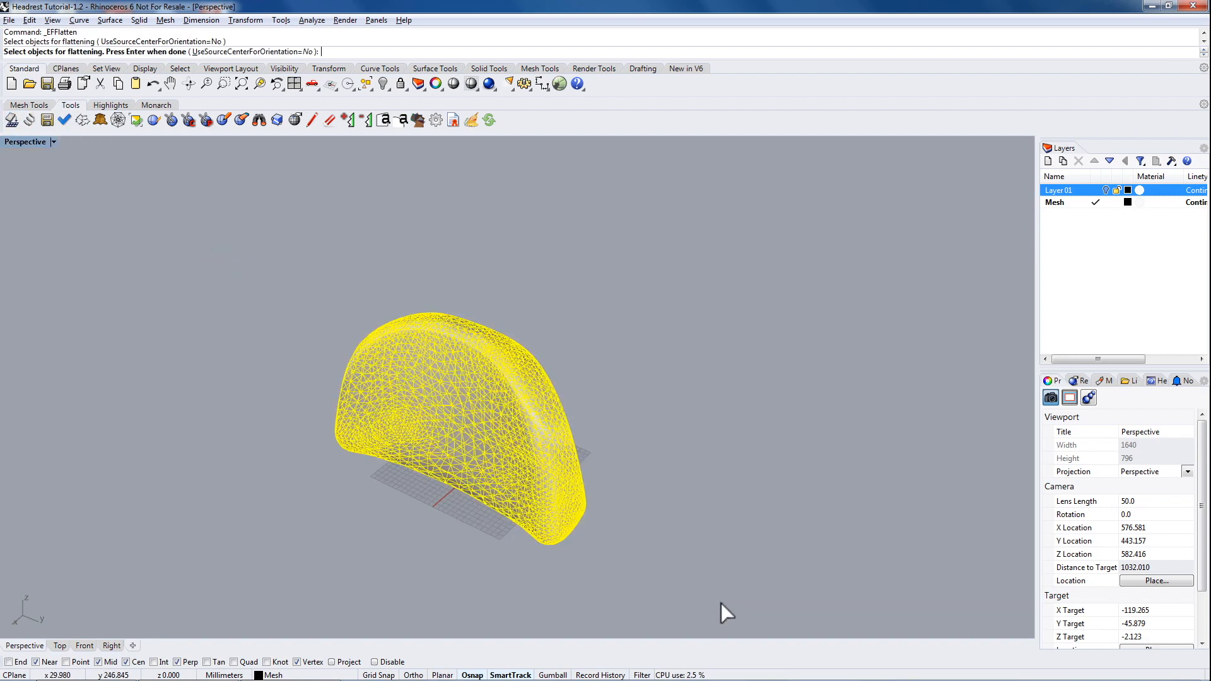
key(Return)
right_drag(578, 328, 448, 502)
right_drag(522, 335, 477, 396)
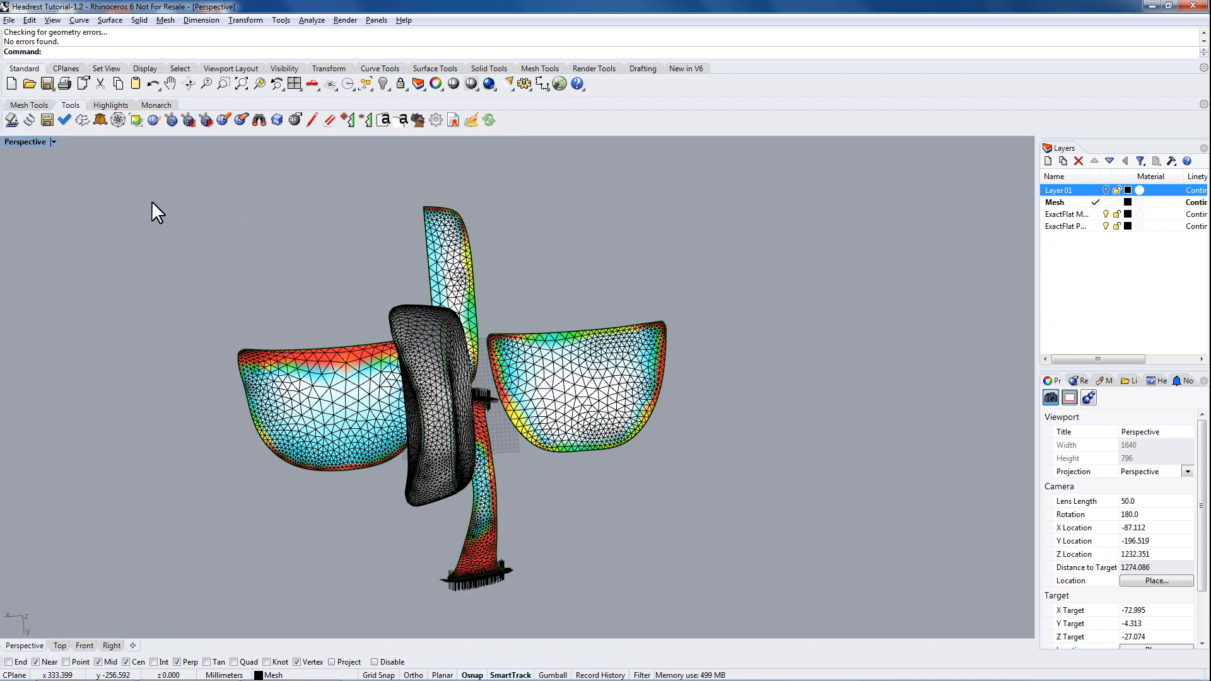
Maximize the Top viewport and set its display mode to Shaded
double_click(22, 142)
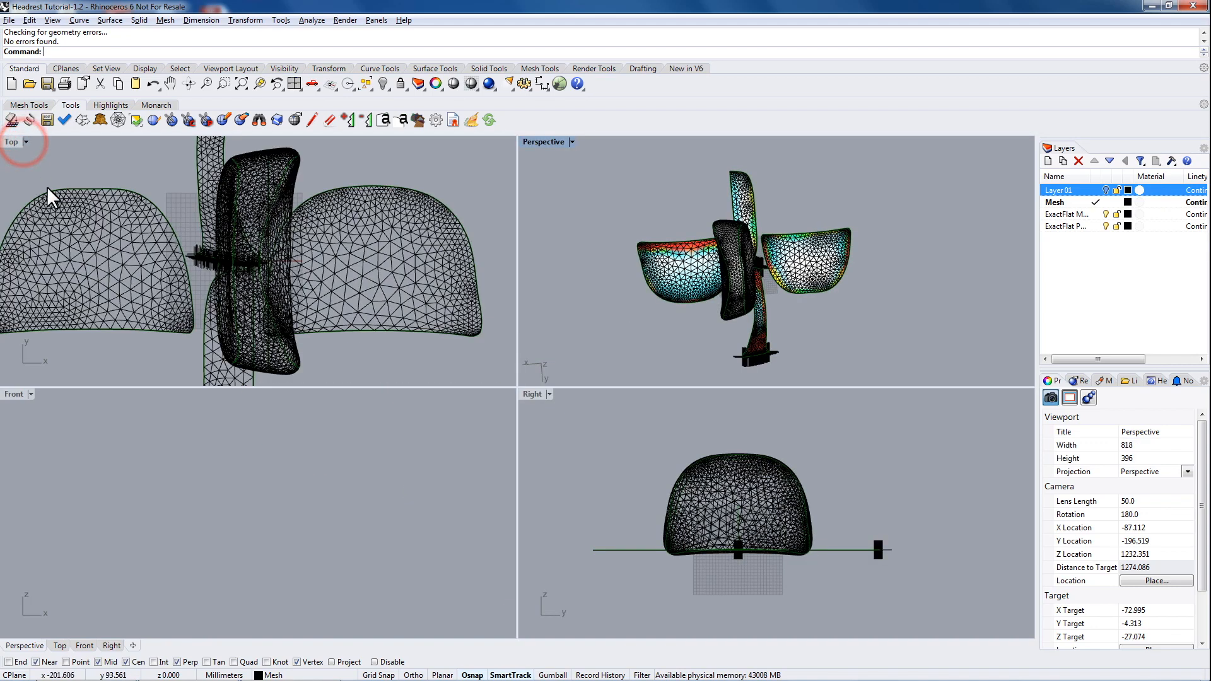
right_drag(126, 156, 177, 207)
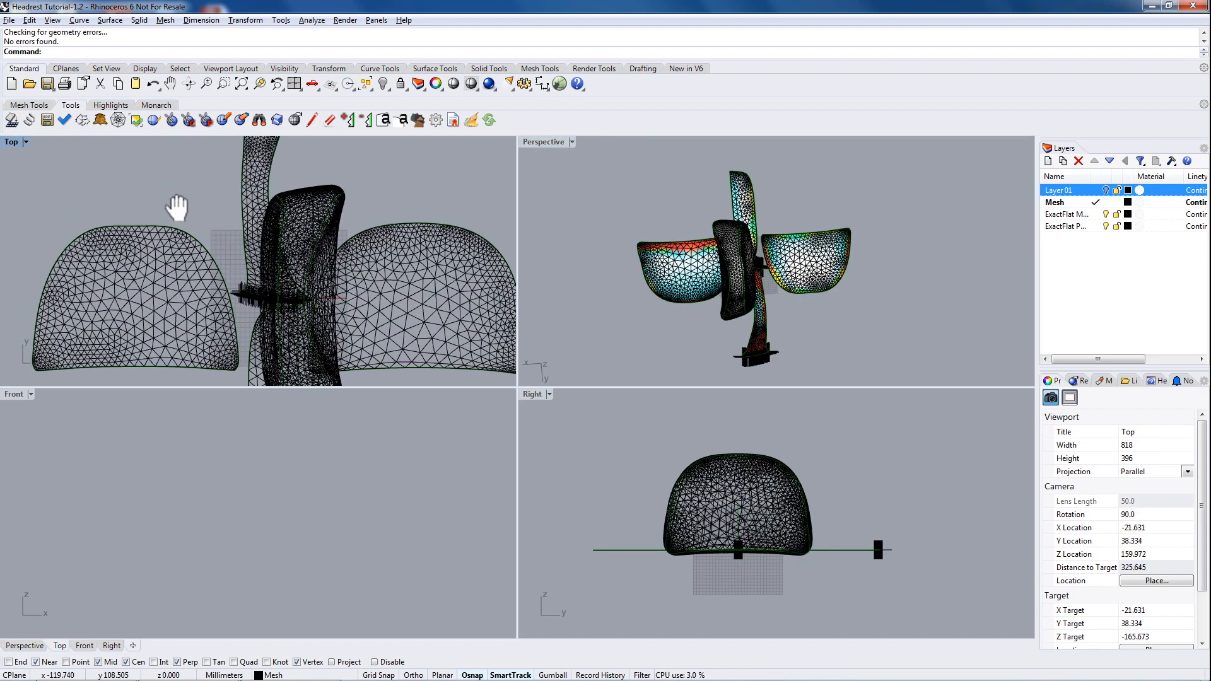
double_click(12, 141)
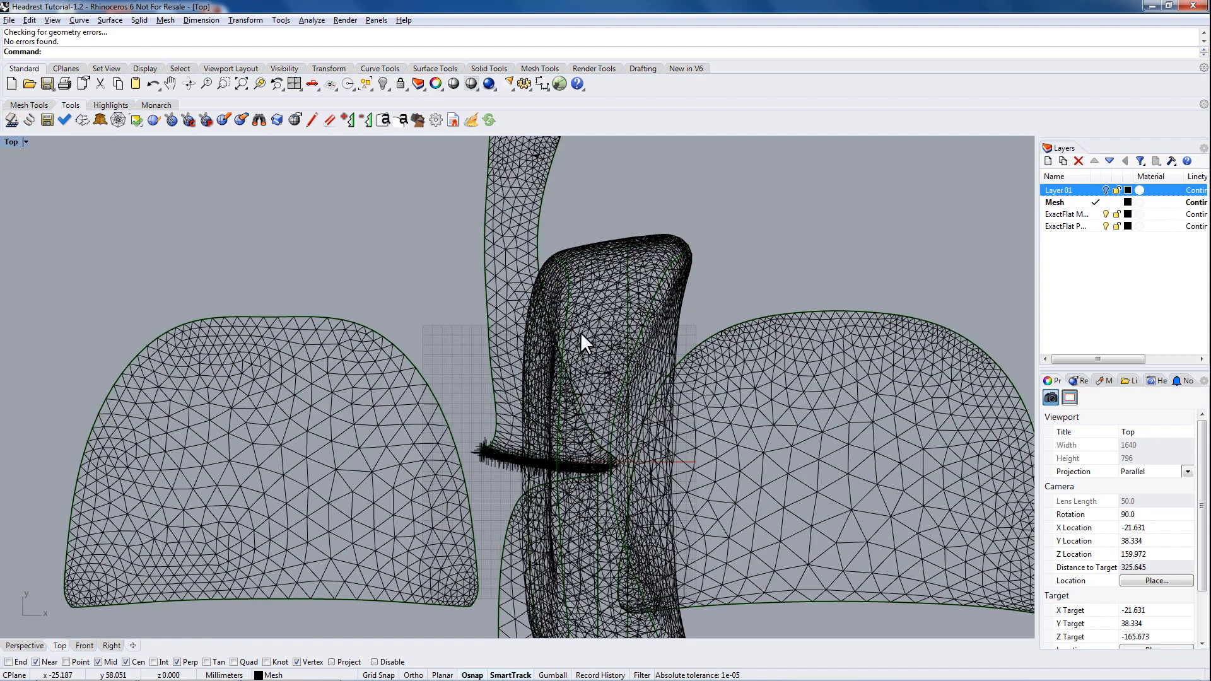
click(13, 142)
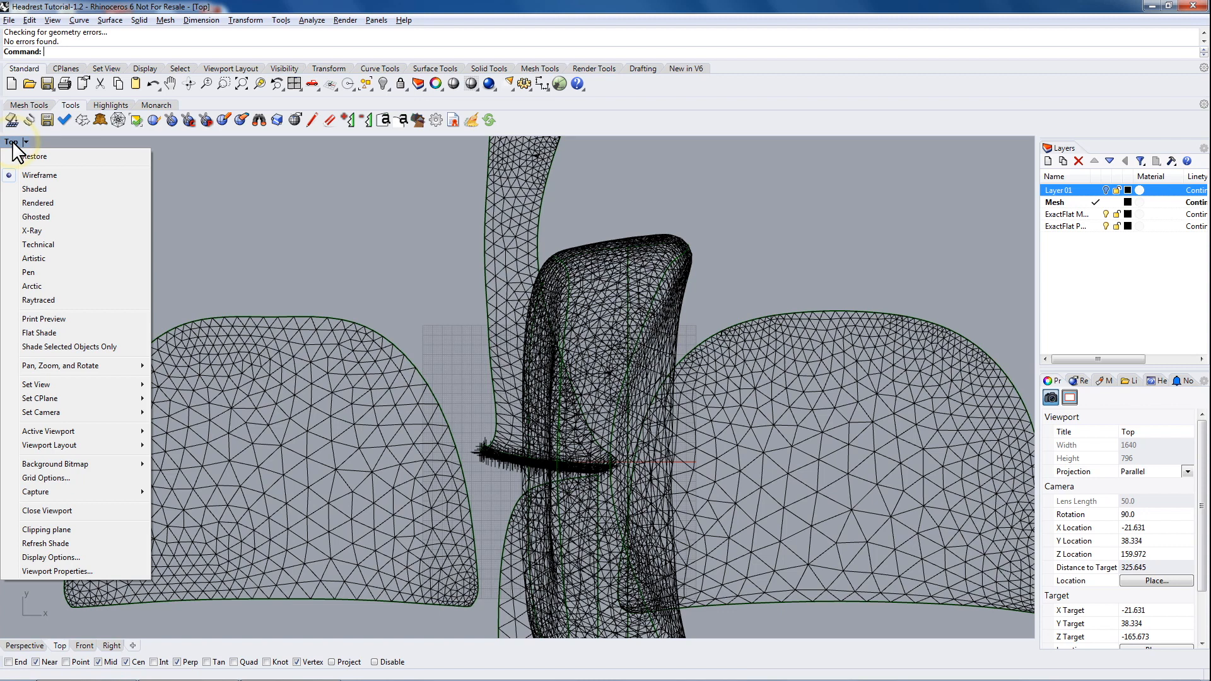
click(35, 190)
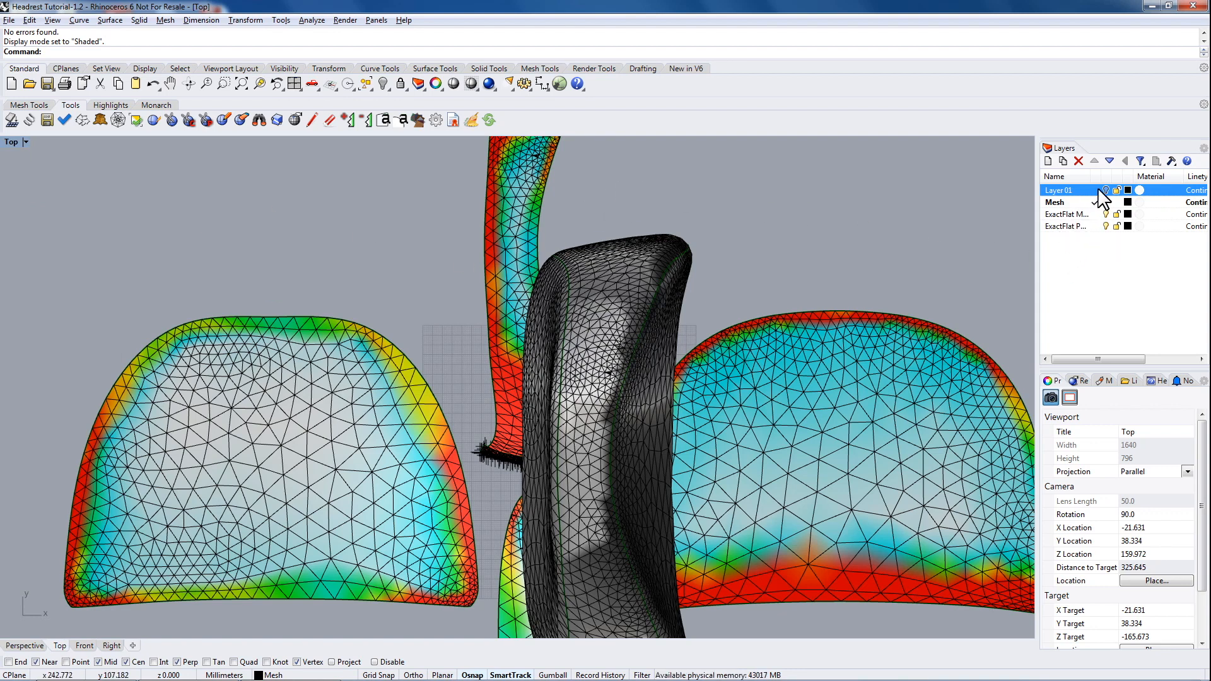
Make the ExactFlat Pattern layer current and hide the ExactFlat Model and Mesh layers, widening the layer list to show the full names
drag(1037, 221, 976, 227)
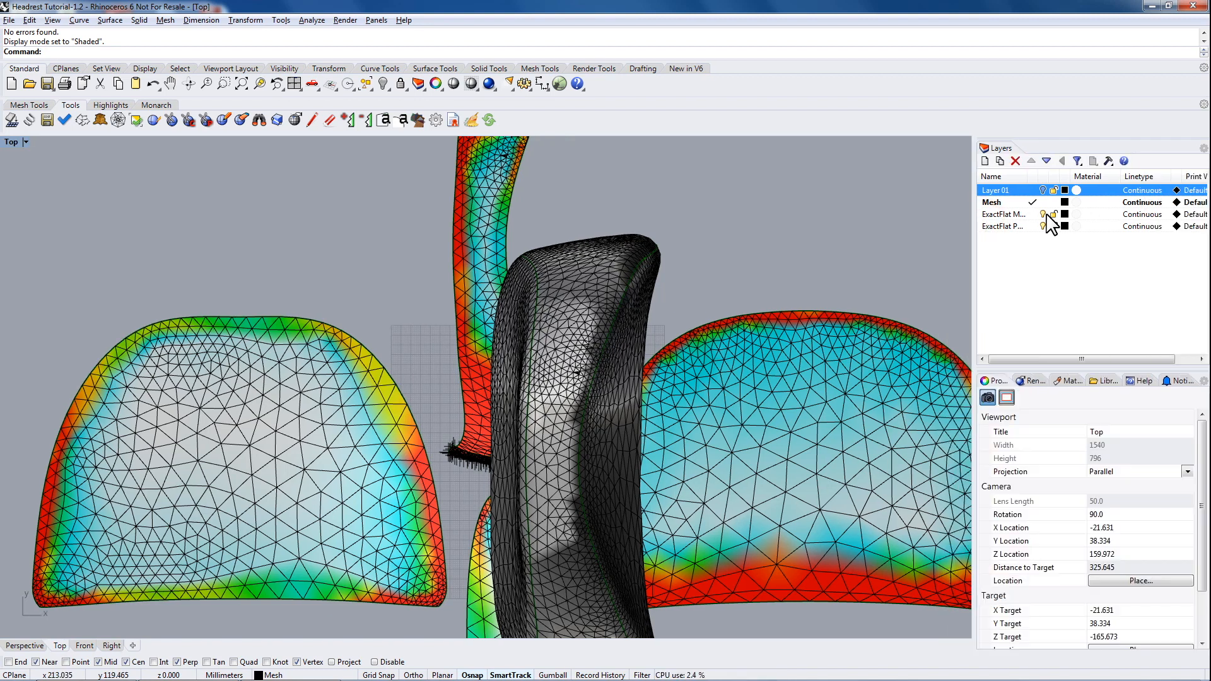
drag(1025, 175, 1066, 175)
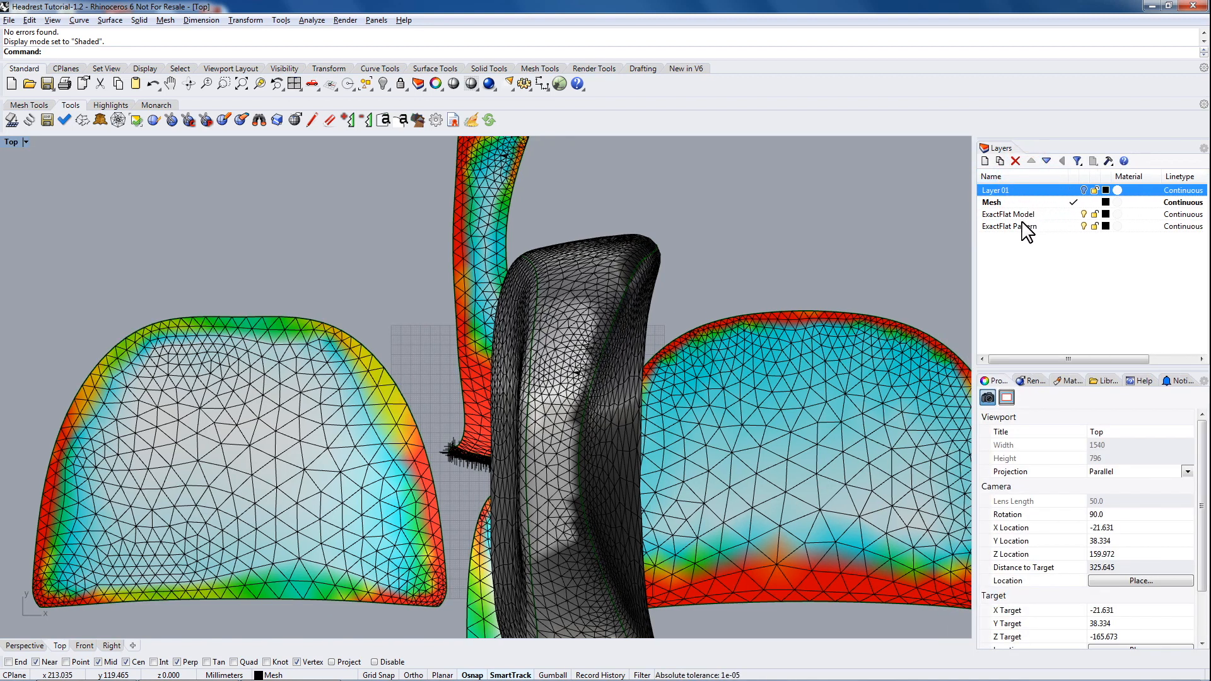
click(1073, 226)
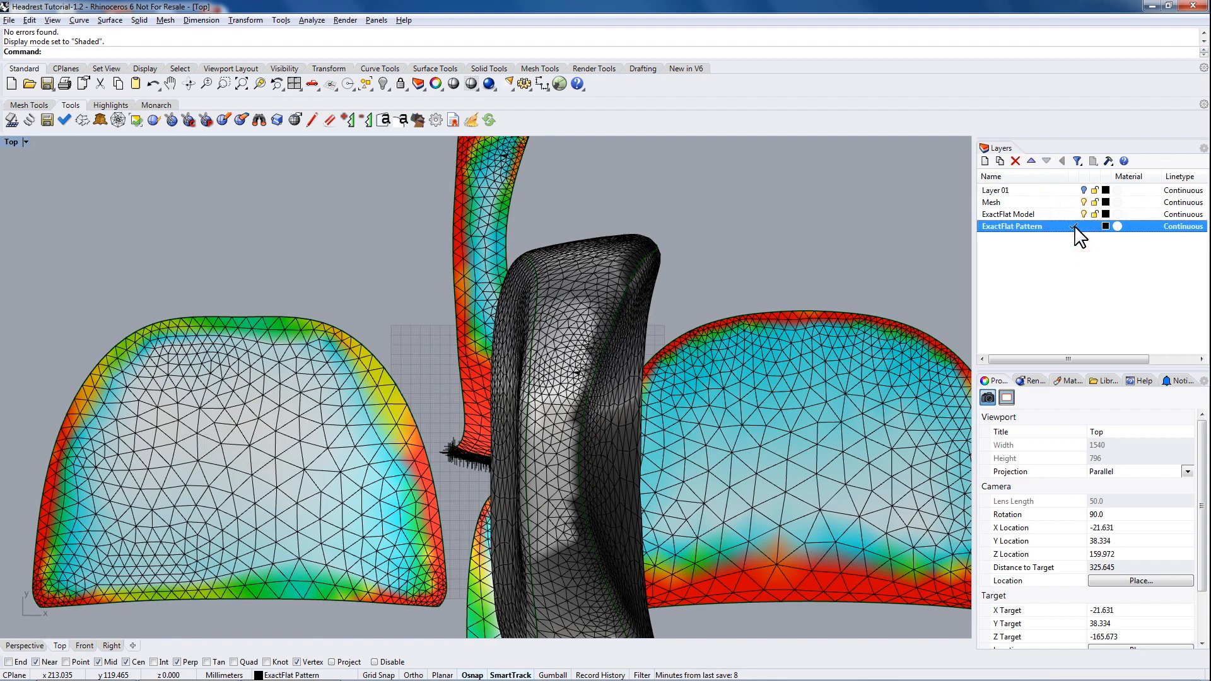
click(1085, 214)
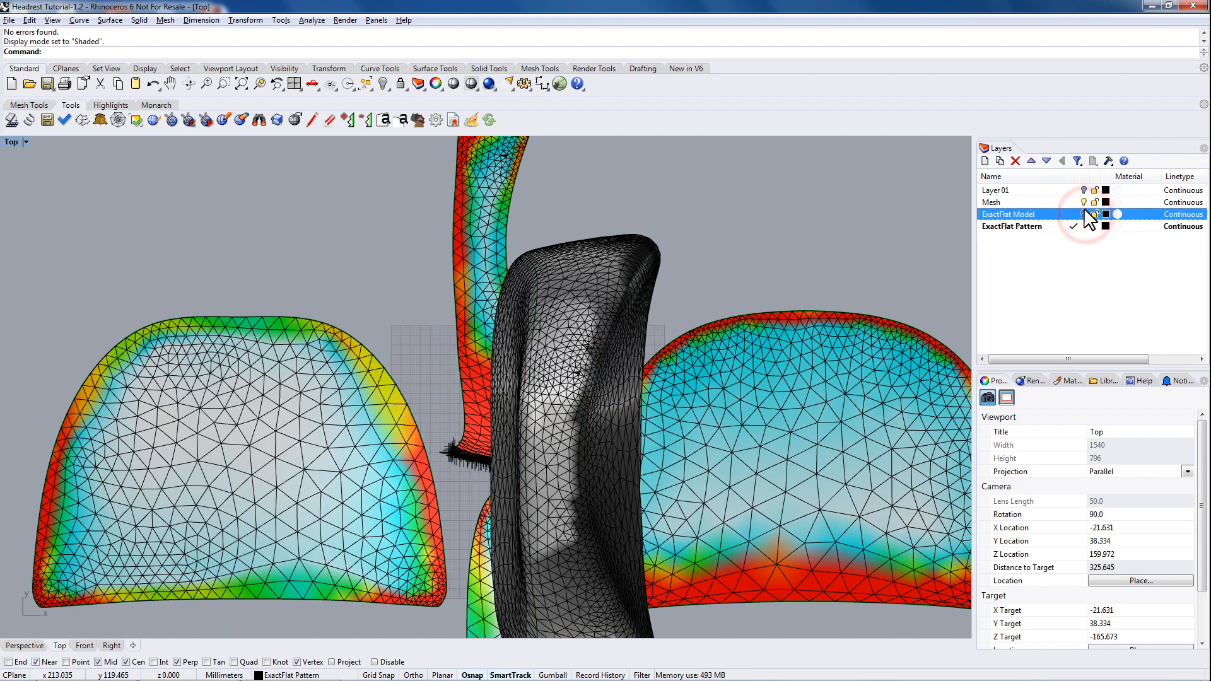
click(1085, 201)
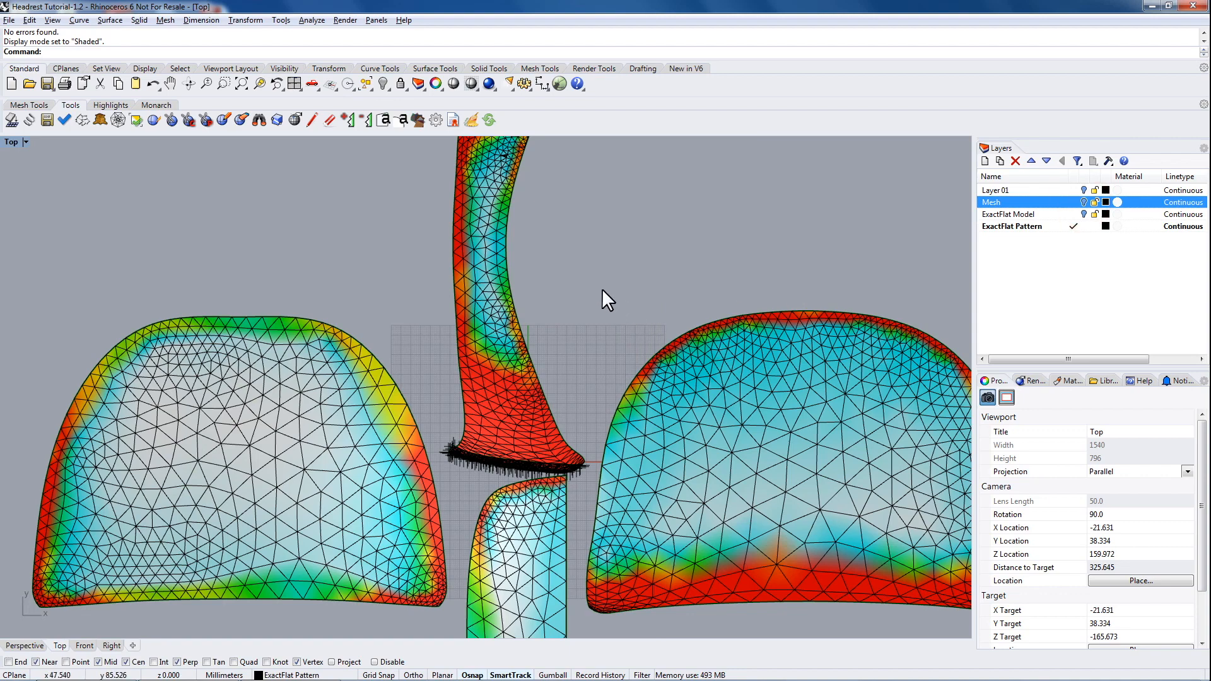
Spread the four flattened pattern pieces apart into a row, with the two narrow pieces between the two large ones
scroll(593, 290, down, 8)
right_drag(633, 325, 622, 366)
drag(676, 419, 784, 388)
drag(544, 455, 623, 306)
drag(542, 345, 562, 408)
drag(440, 413, 379, 403)
drag(547, 408, 527, 410)
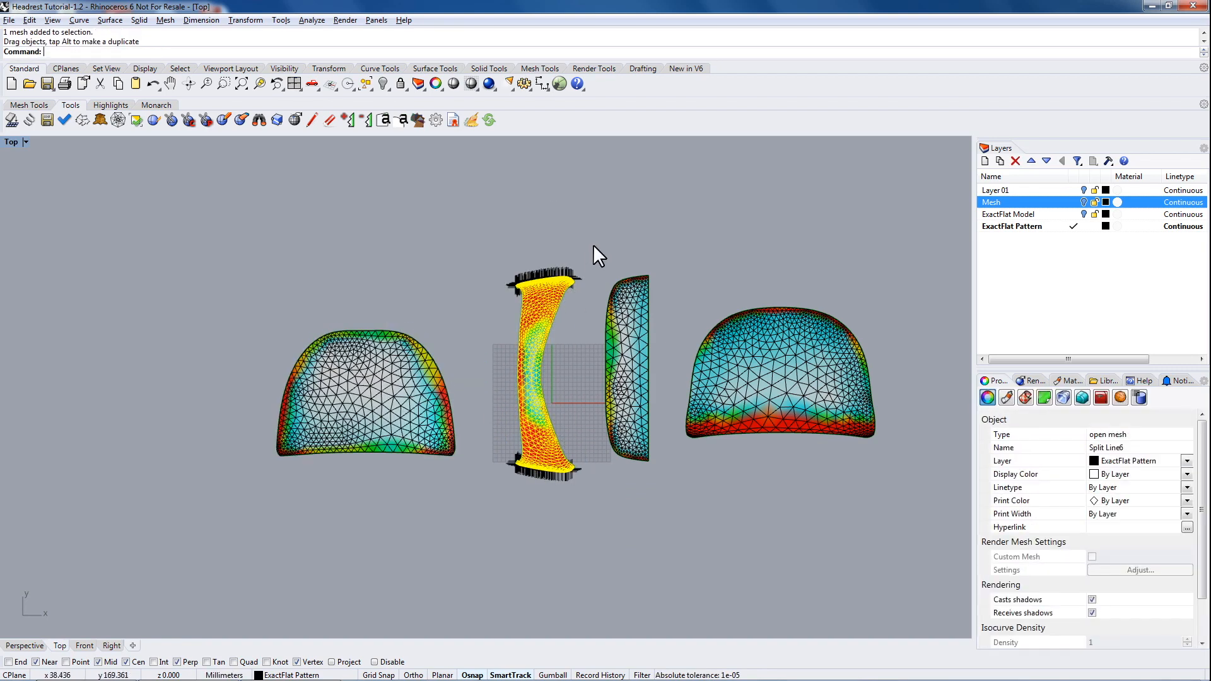
click(586, 232)
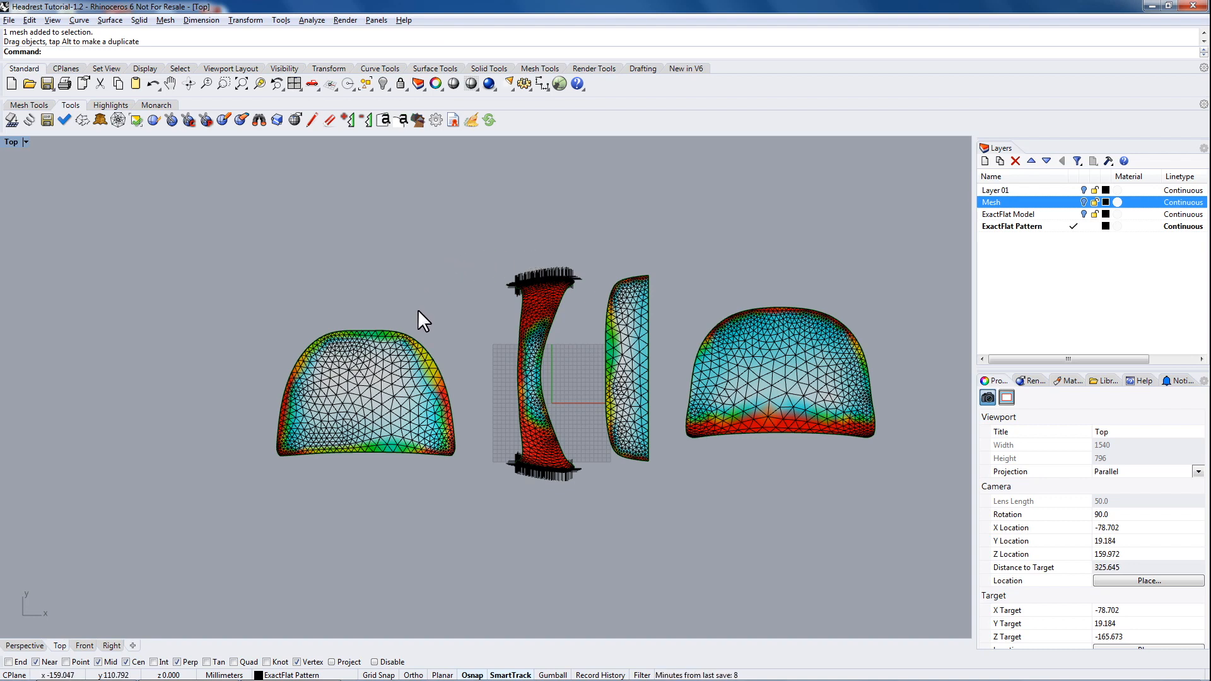
Re-flatten the first large pattern piece and the curved narrow piece with the Fracture method
right_drag(425, 319, 433, 323)
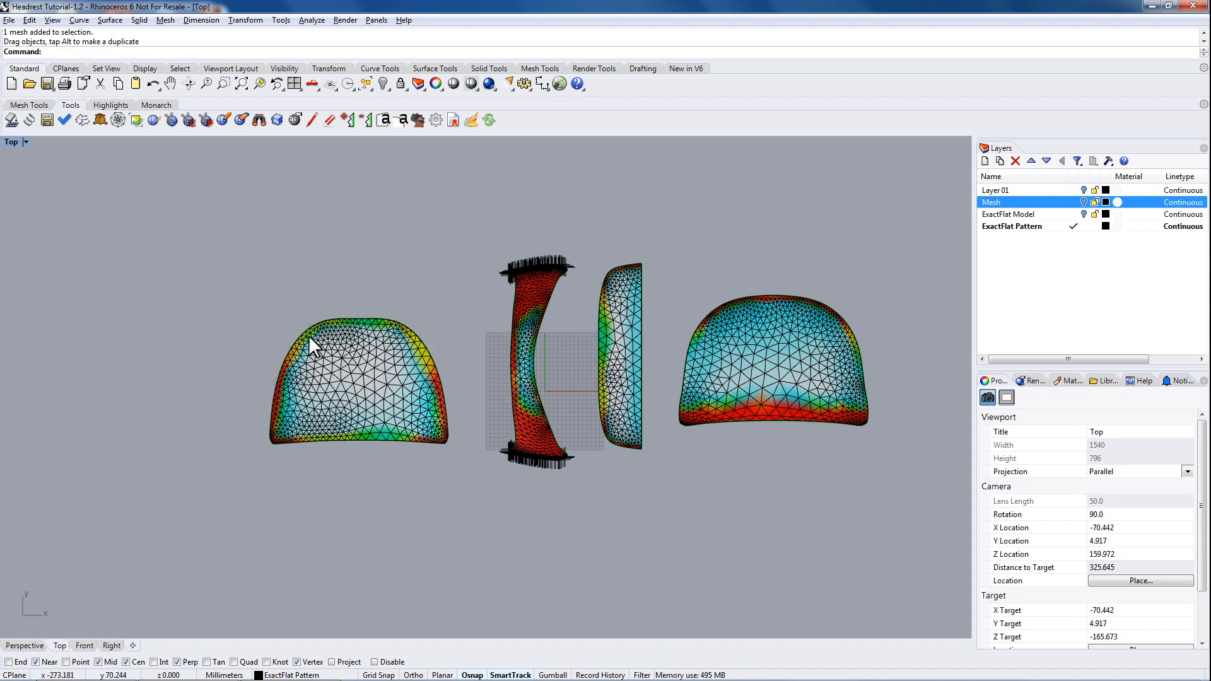
click(548, 290)
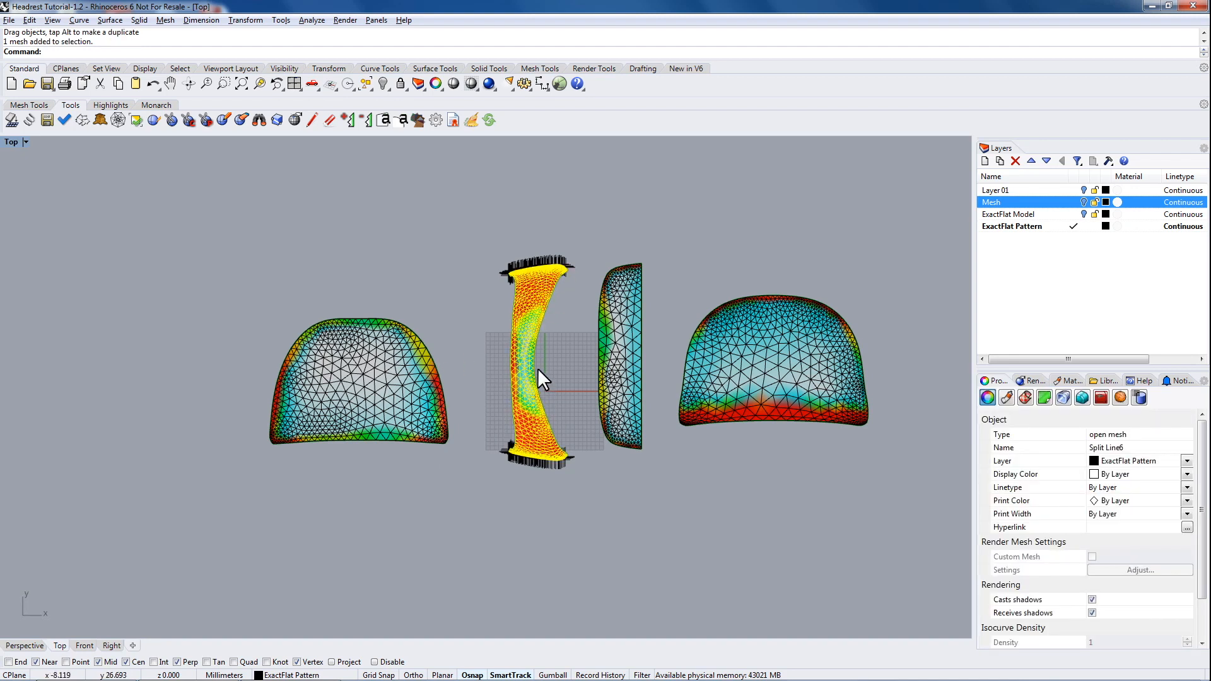
click(489, 393)
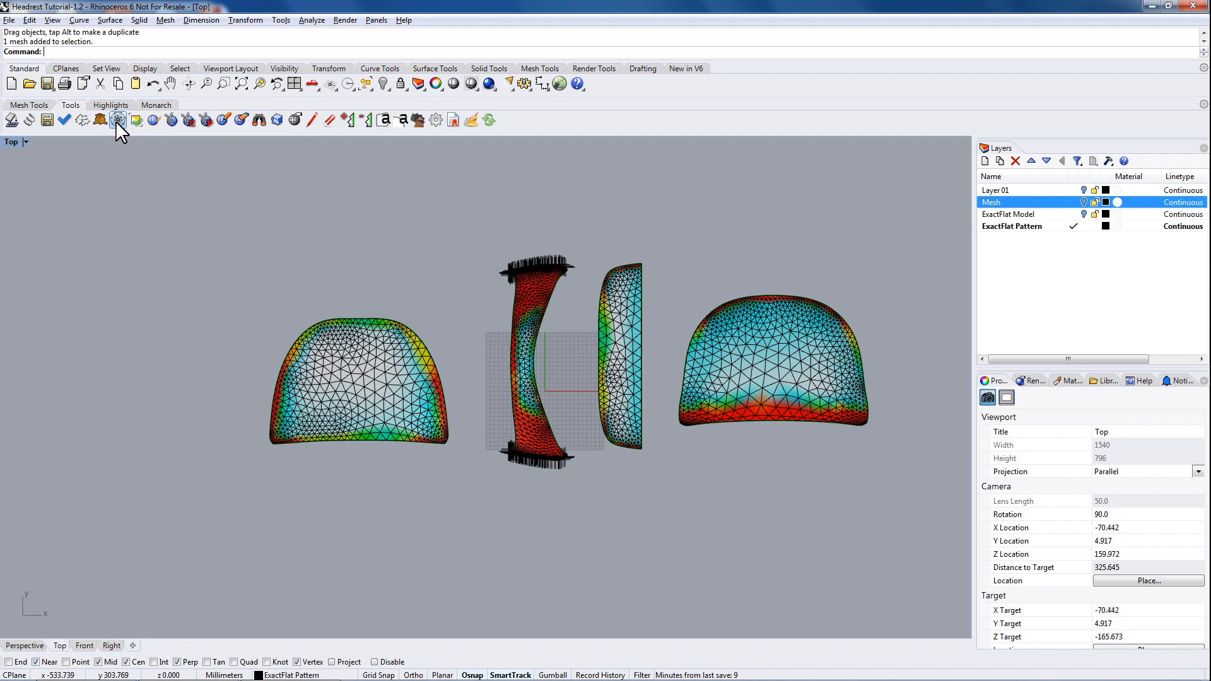
click(83, 120)
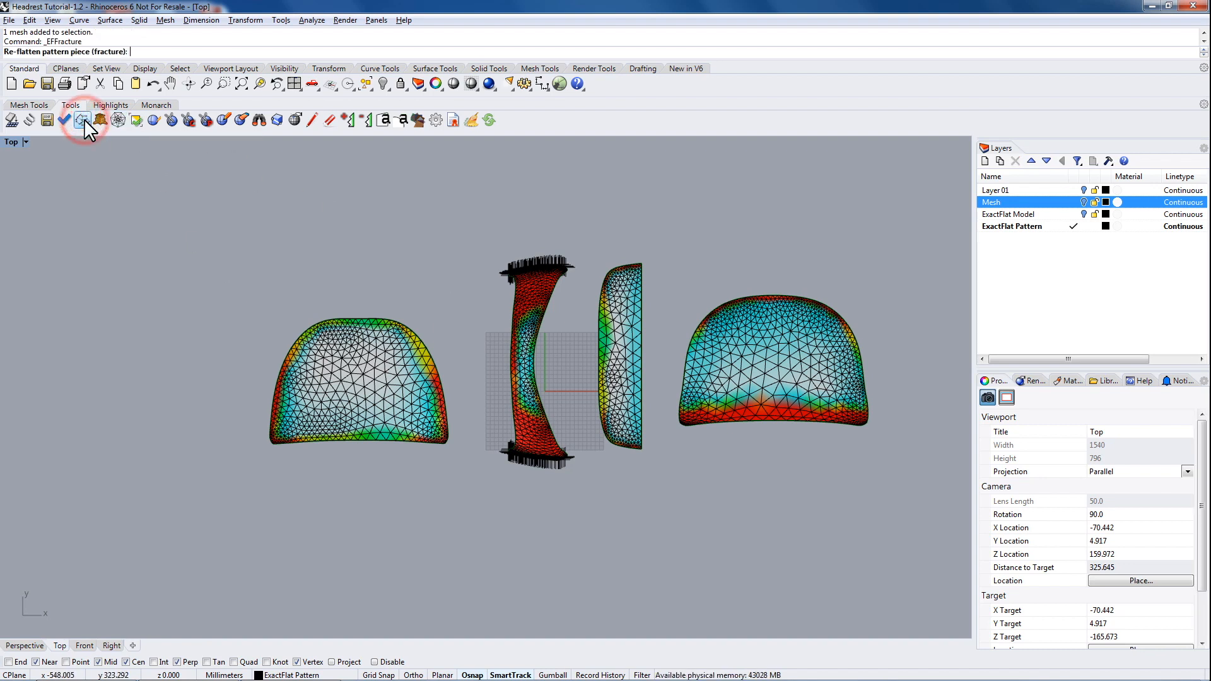
click(380, 388)
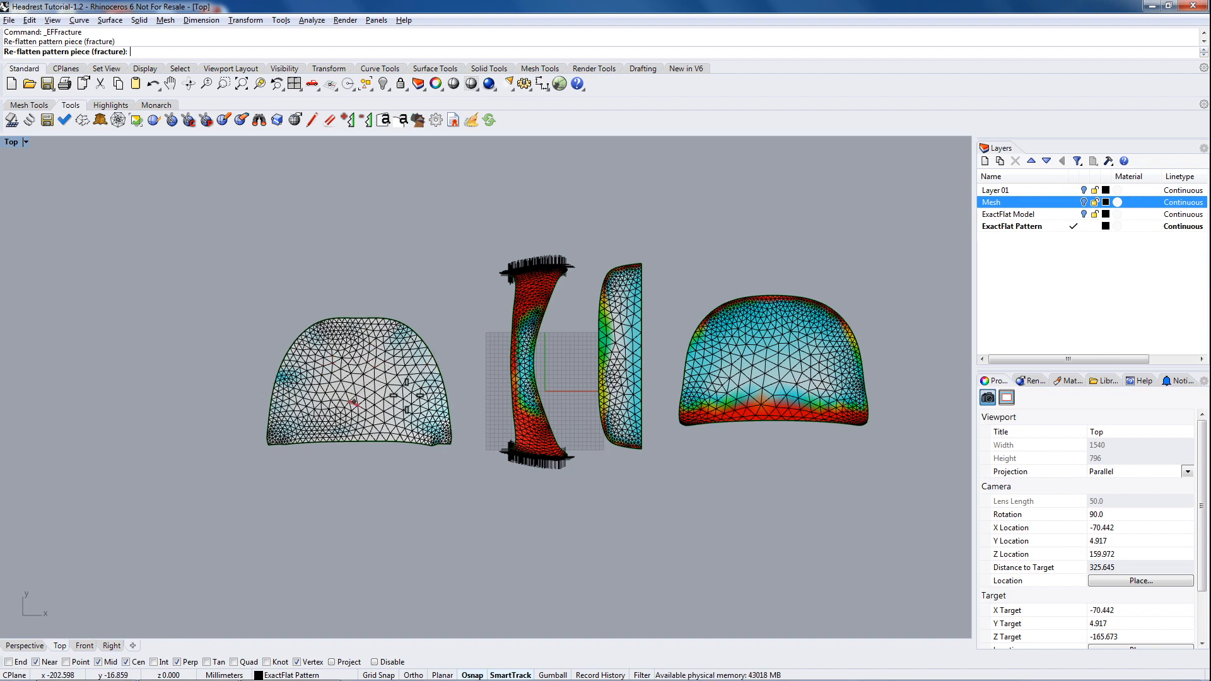
click(527, 365)
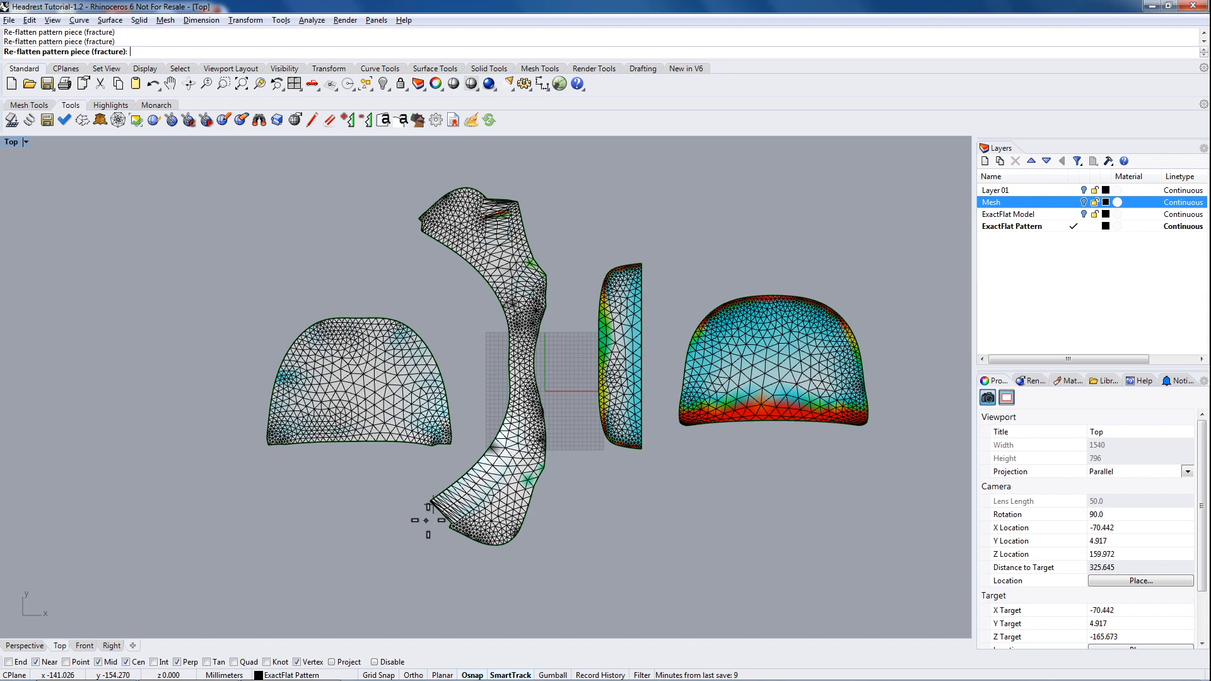
Check the curved piece's lower end up close, and re-flatten the straight narrow piece and the other large piece with Fracture
scroll(426, 520, up, 5)
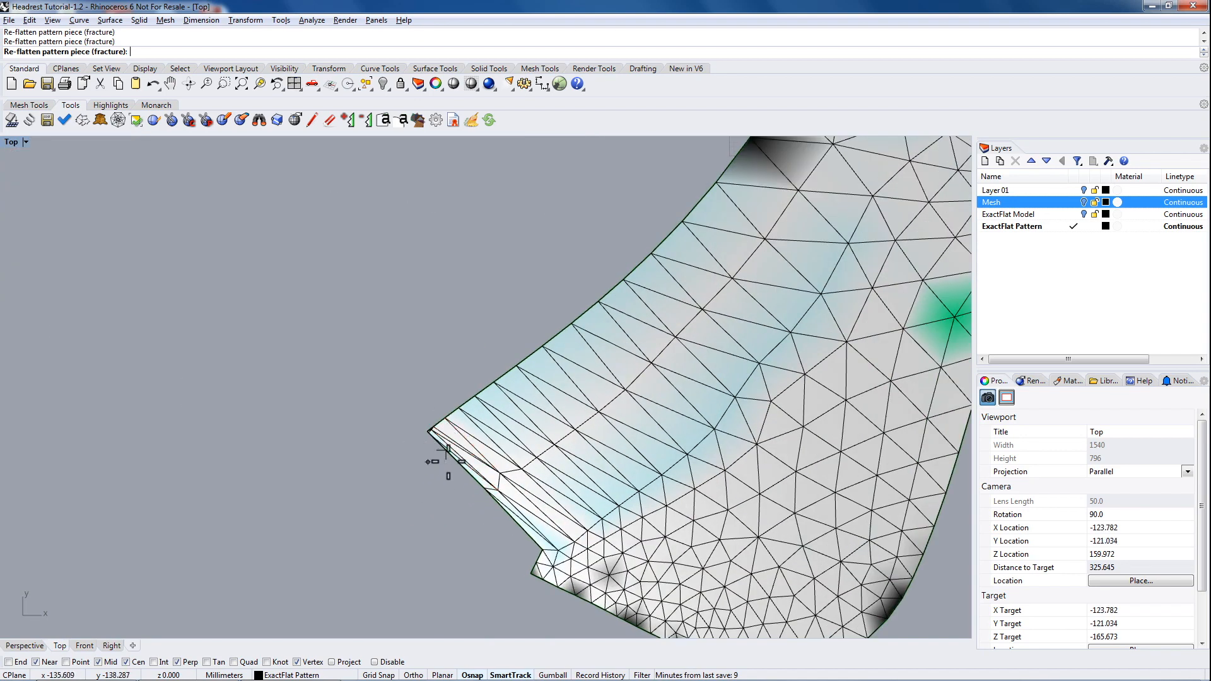
scroll(429, 453, down, 6)
right_drag(616, 251, 487, 409)
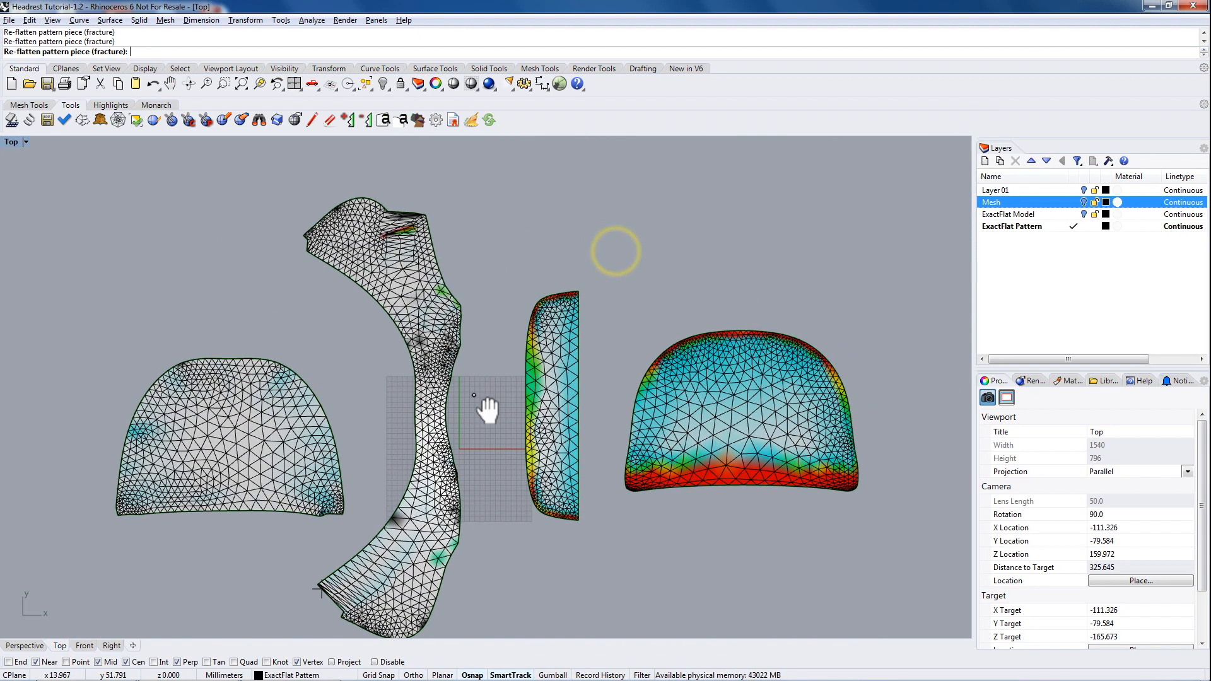
scroll(487, 409, down, 2)
click(534, 407)
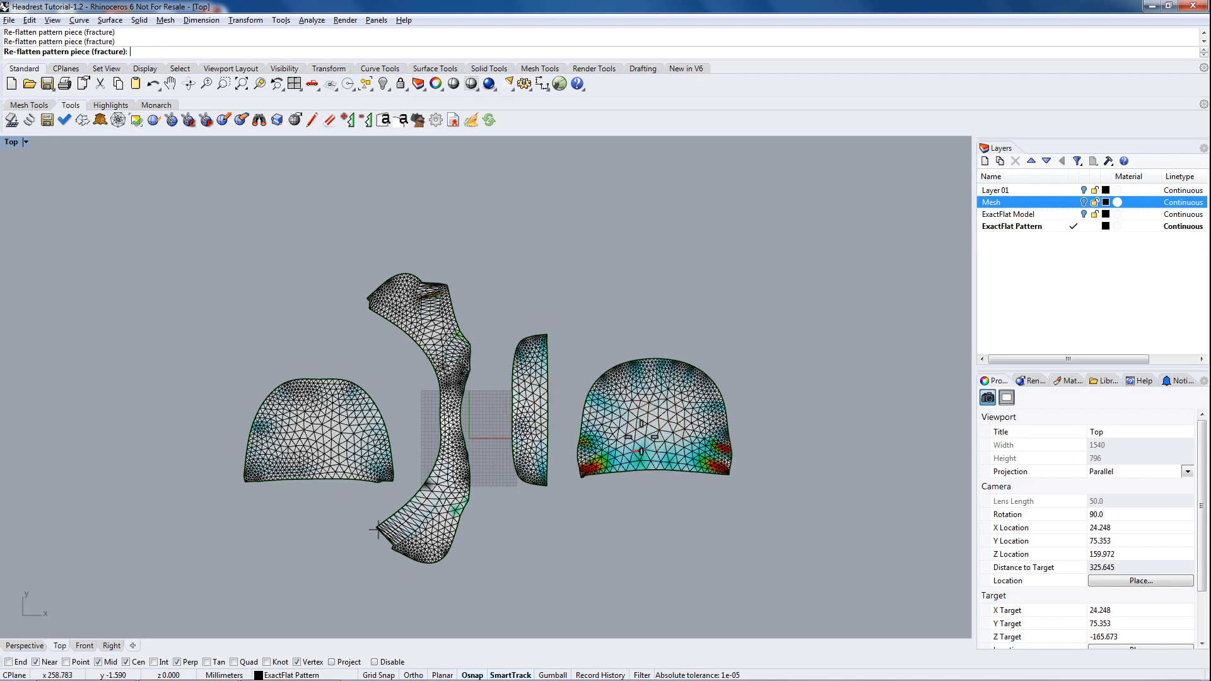
key(Escape)
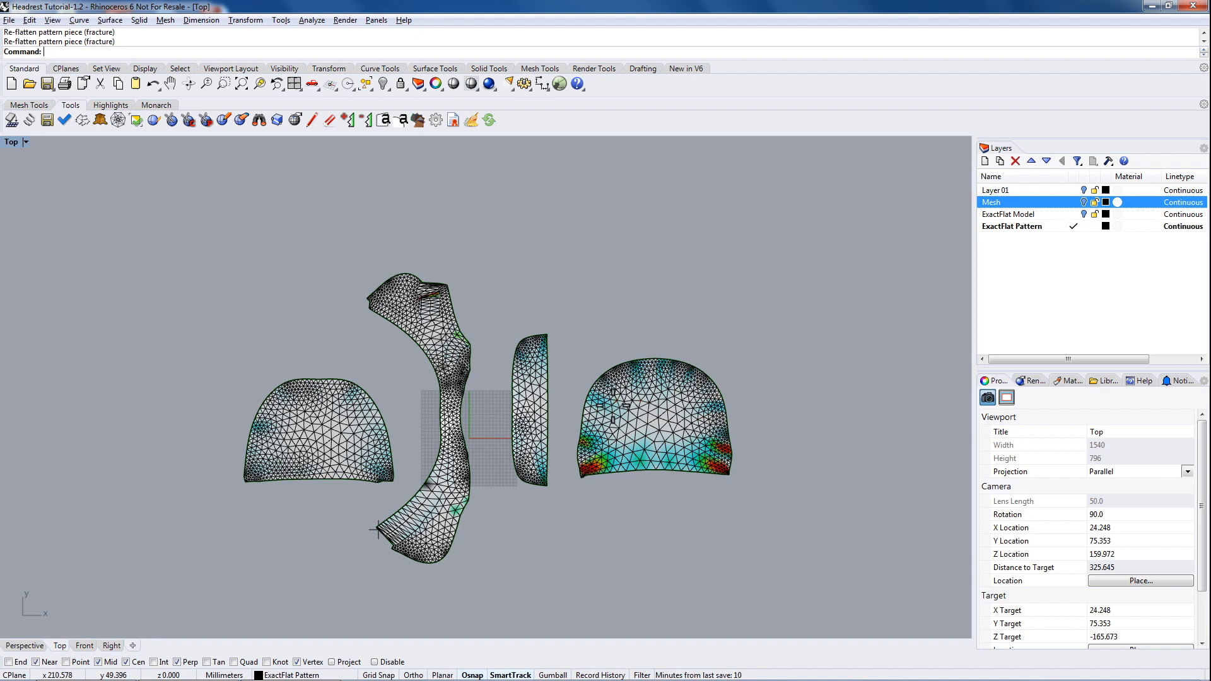
Try re-flattening the four pattern pieces with the Pelt method
click(99, 120)
click(319, 435)
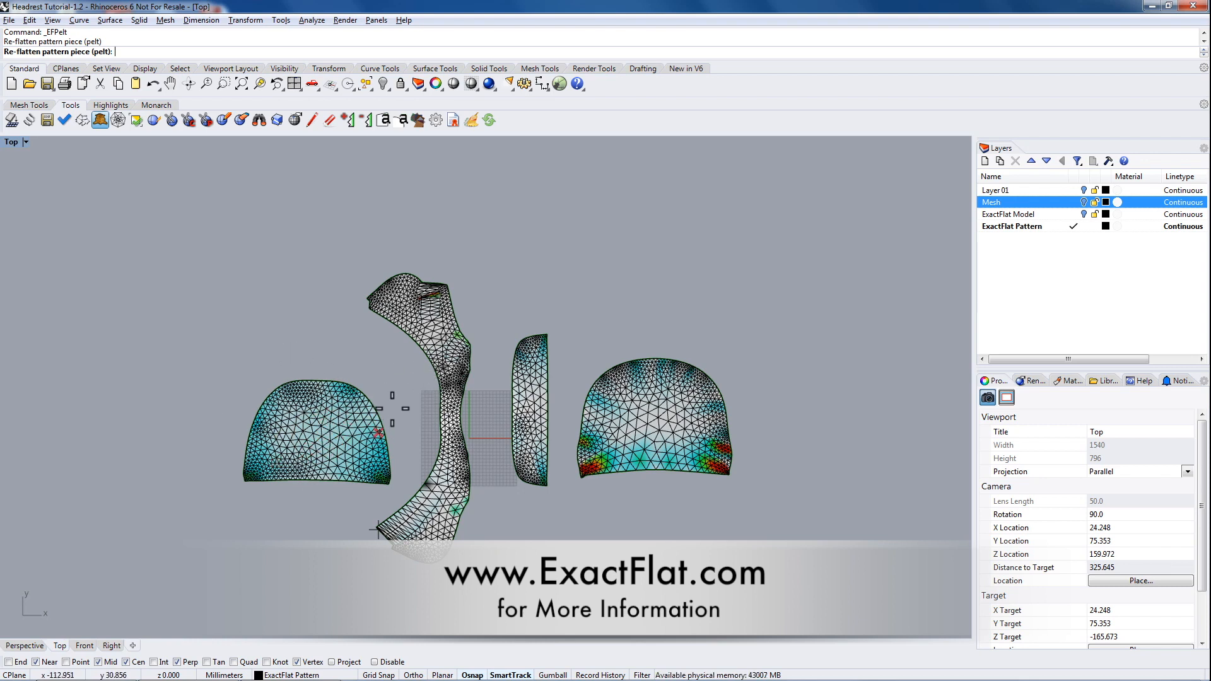
click(447, 422)
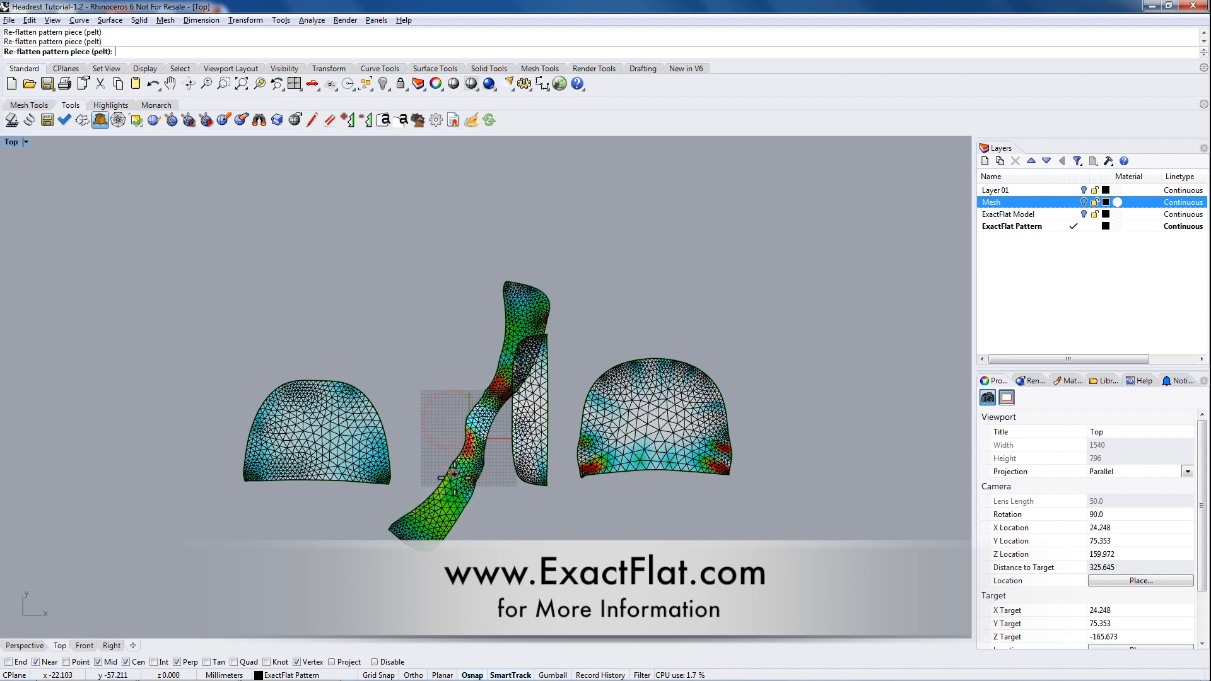
right_drag(455, 419, 426, 404)
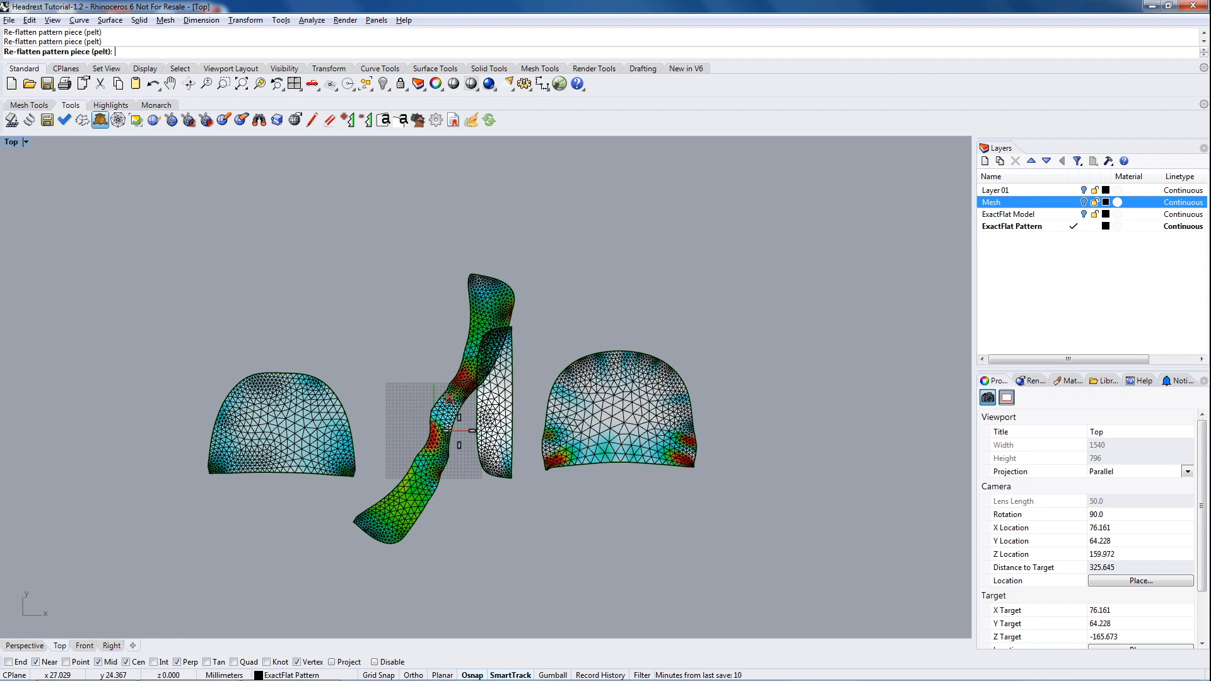
click(608, 429)
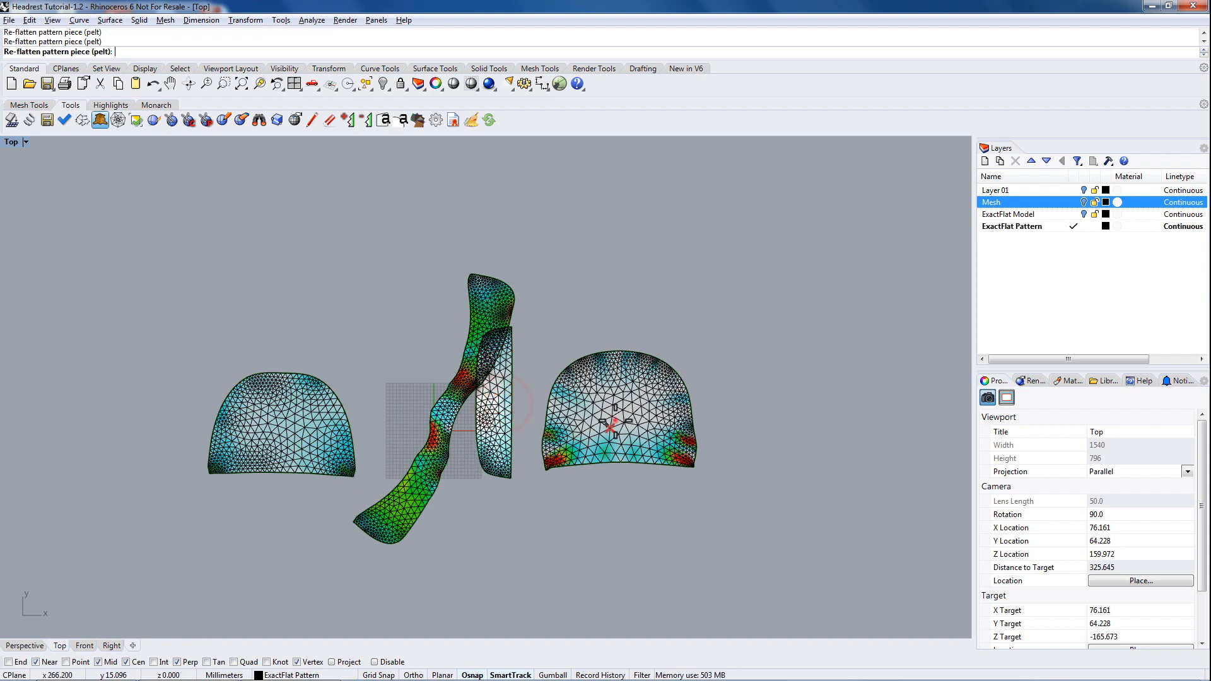
right_click(586, 514)
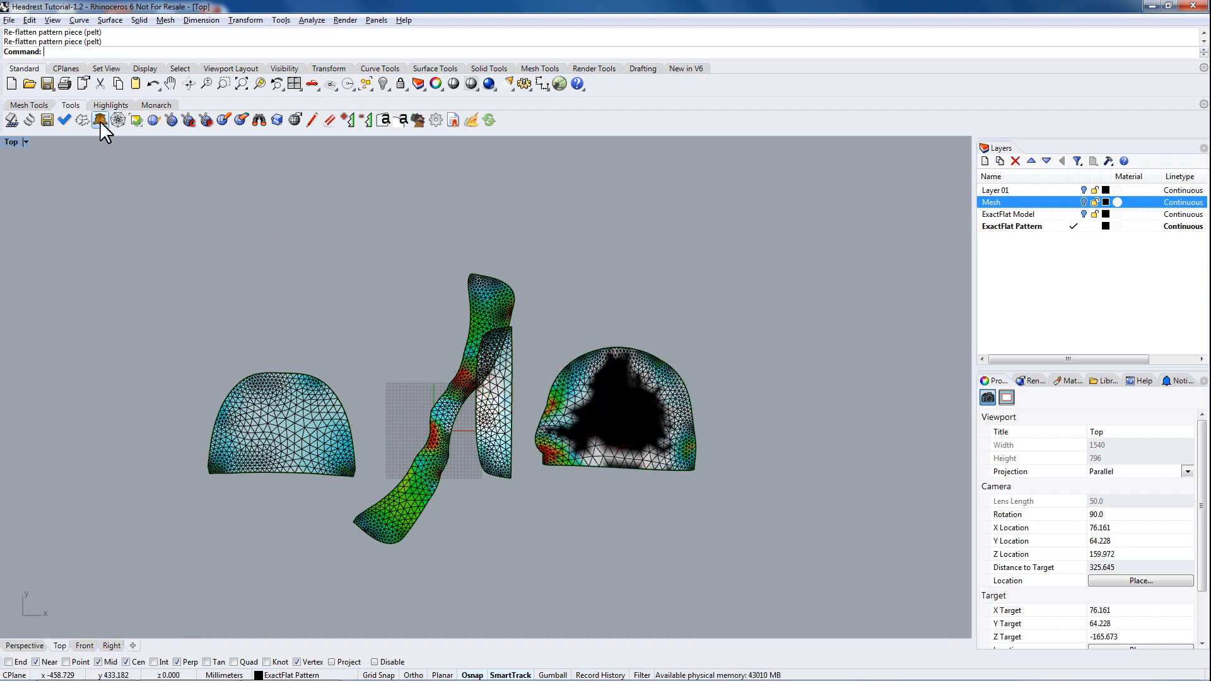
Re-flatten all four pattern pieces with the Fracture method in place of the pelt results
click(82, 119)
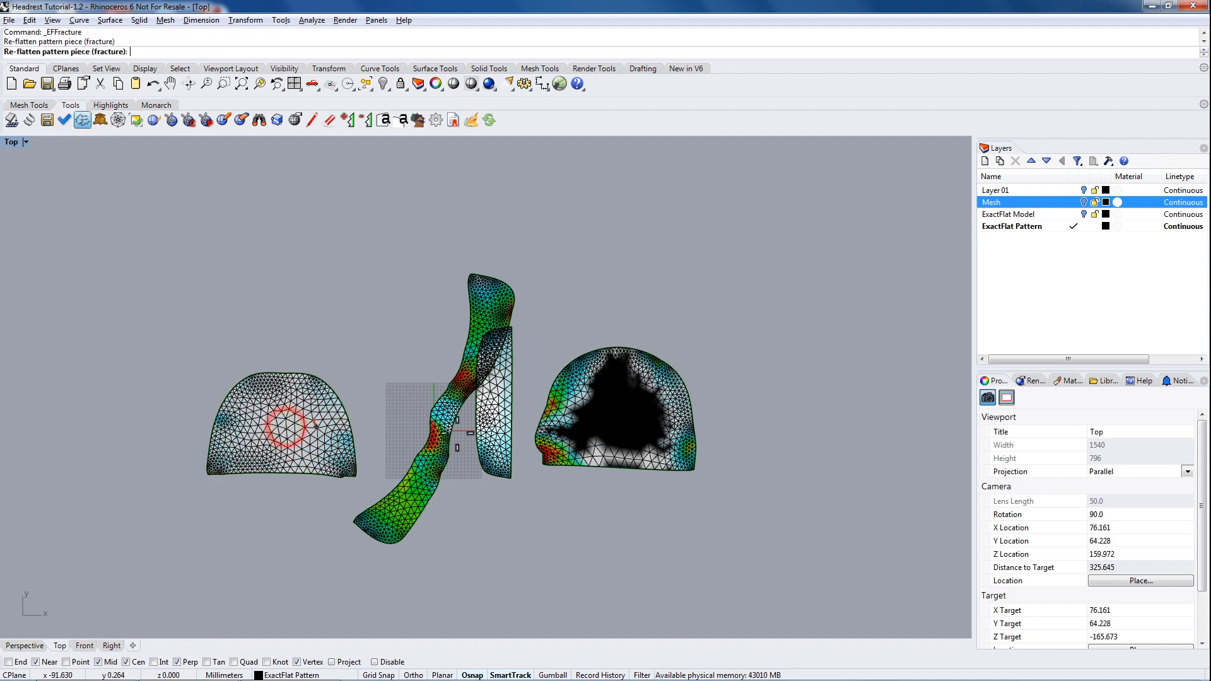
click(497, 404)
click(614, 412)
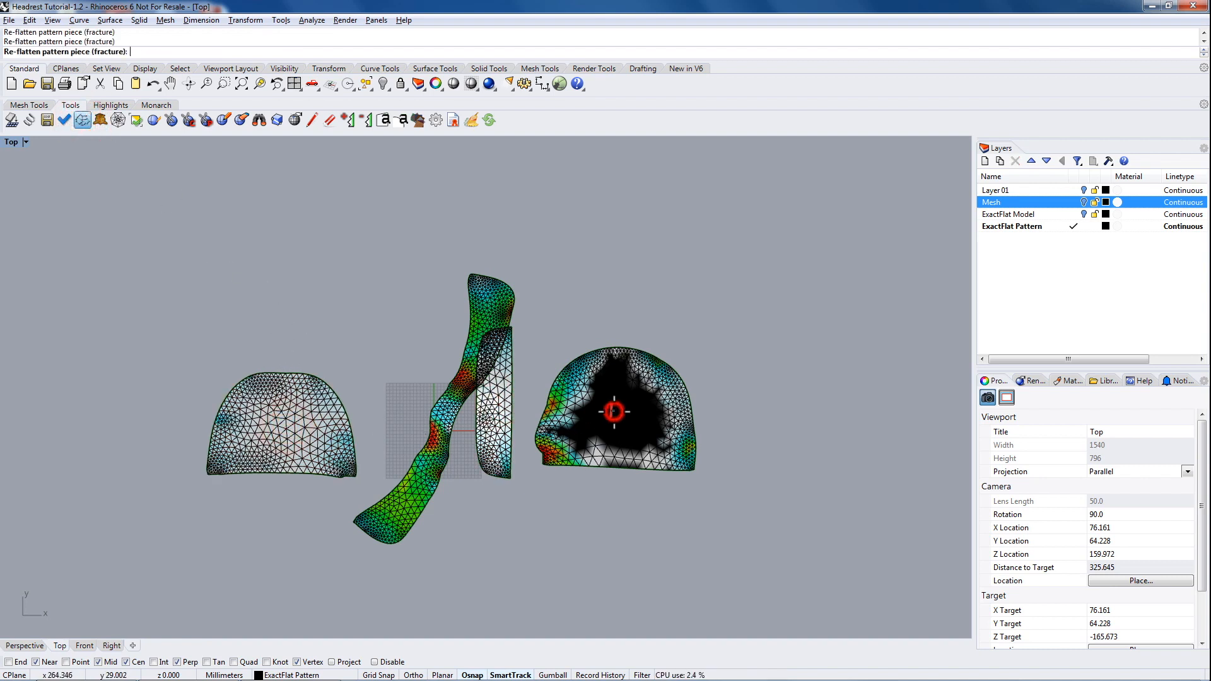
click(447, 402)
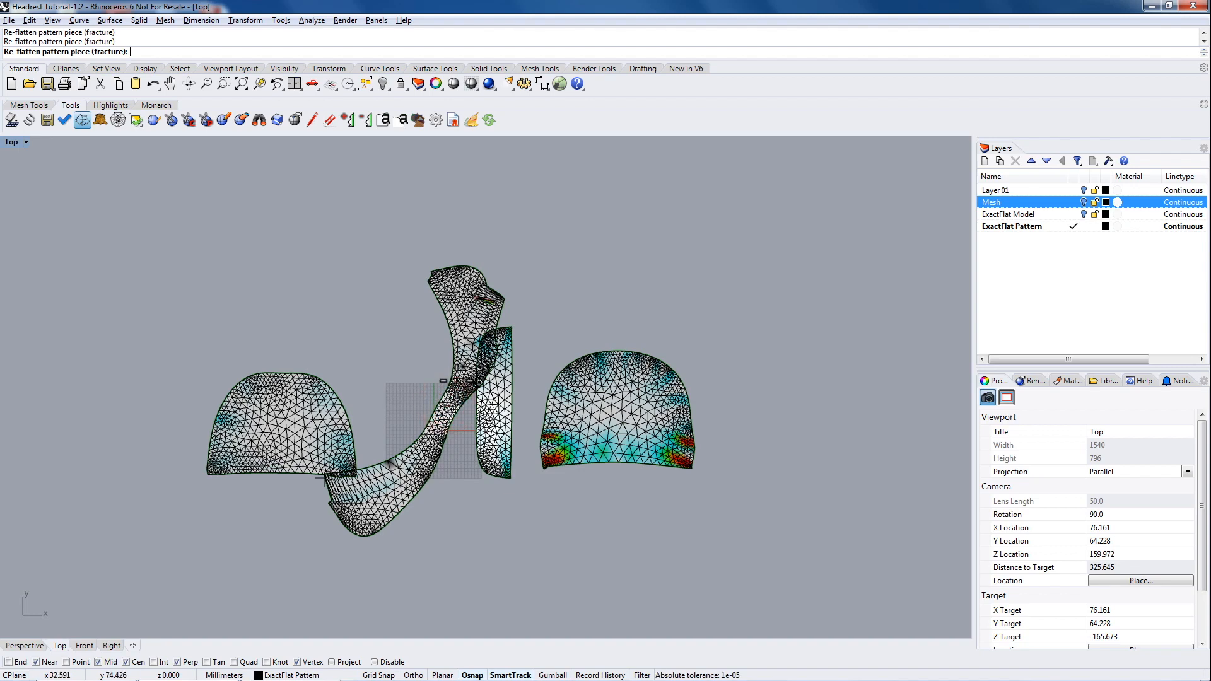
key(Return)
Move the curved narrow piece up and clear of the neighbouring pattern pieces
drag(478, 315, 482, 197)
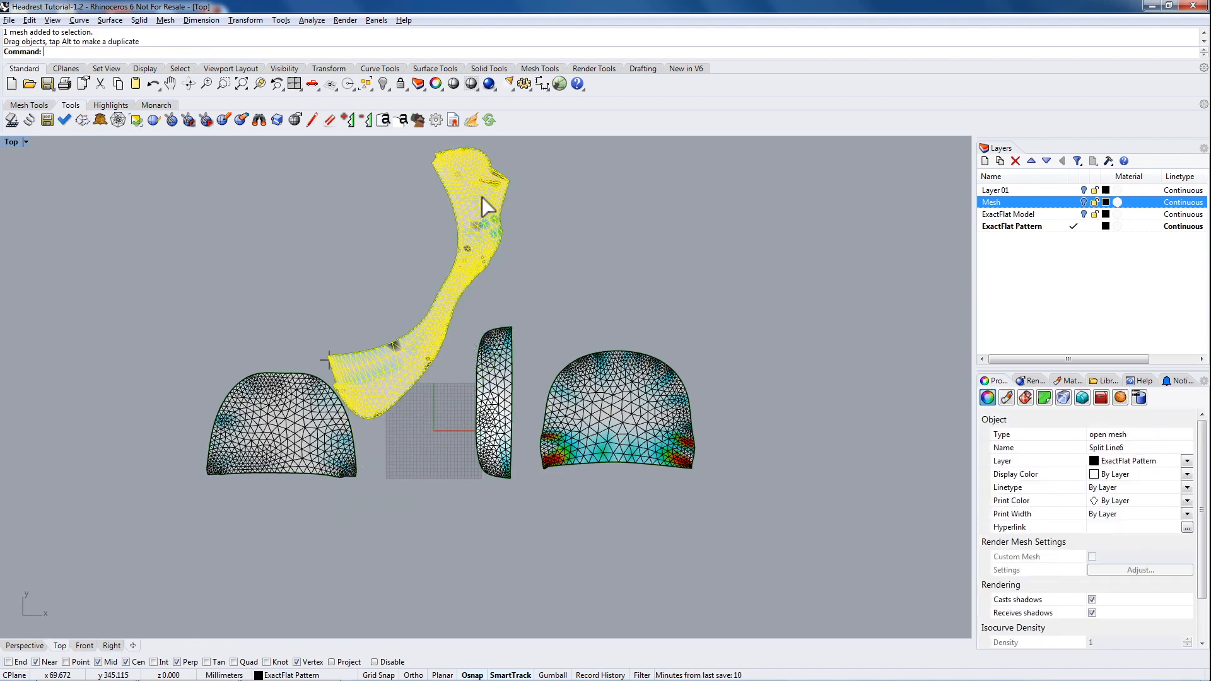
click(573, 238)
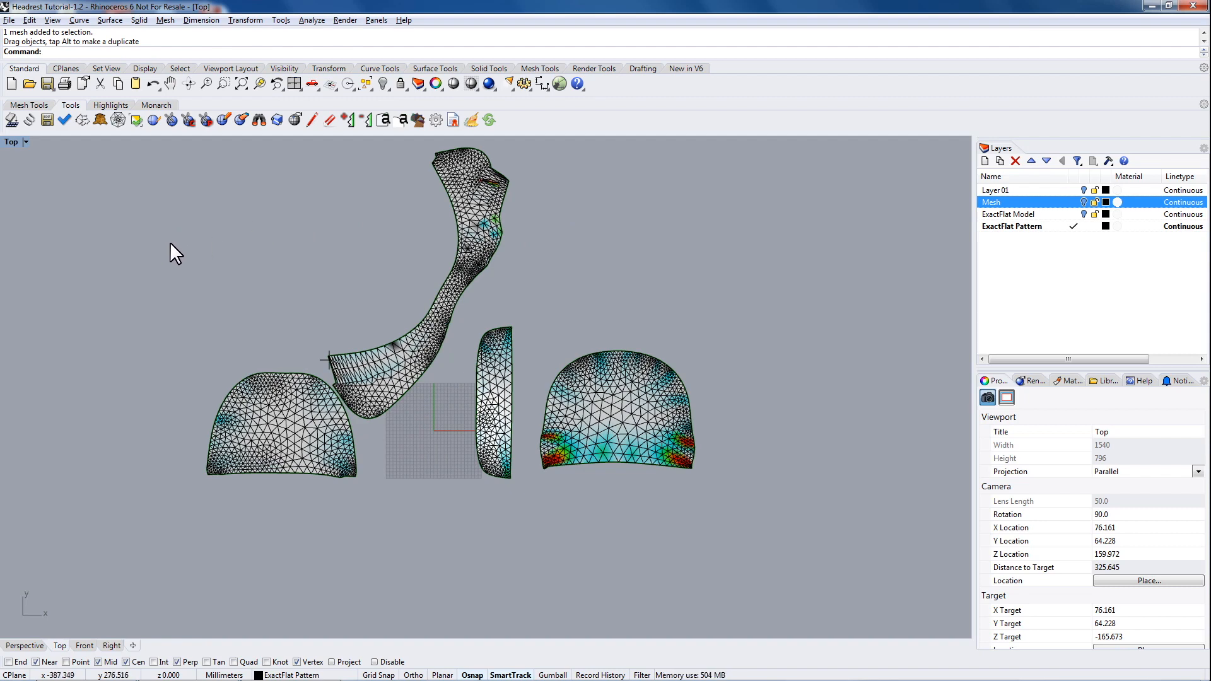
right_drag(404, 215, 407, 246)
drag(434, 359, 444, 361)
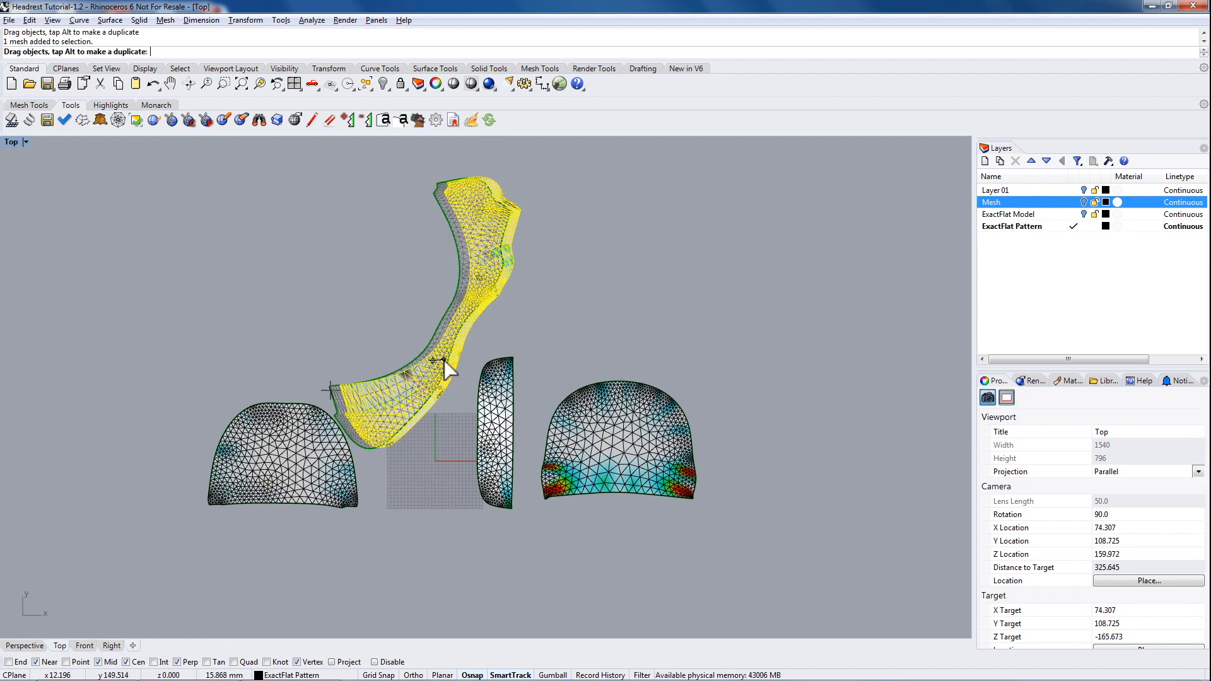
click(411, 334)
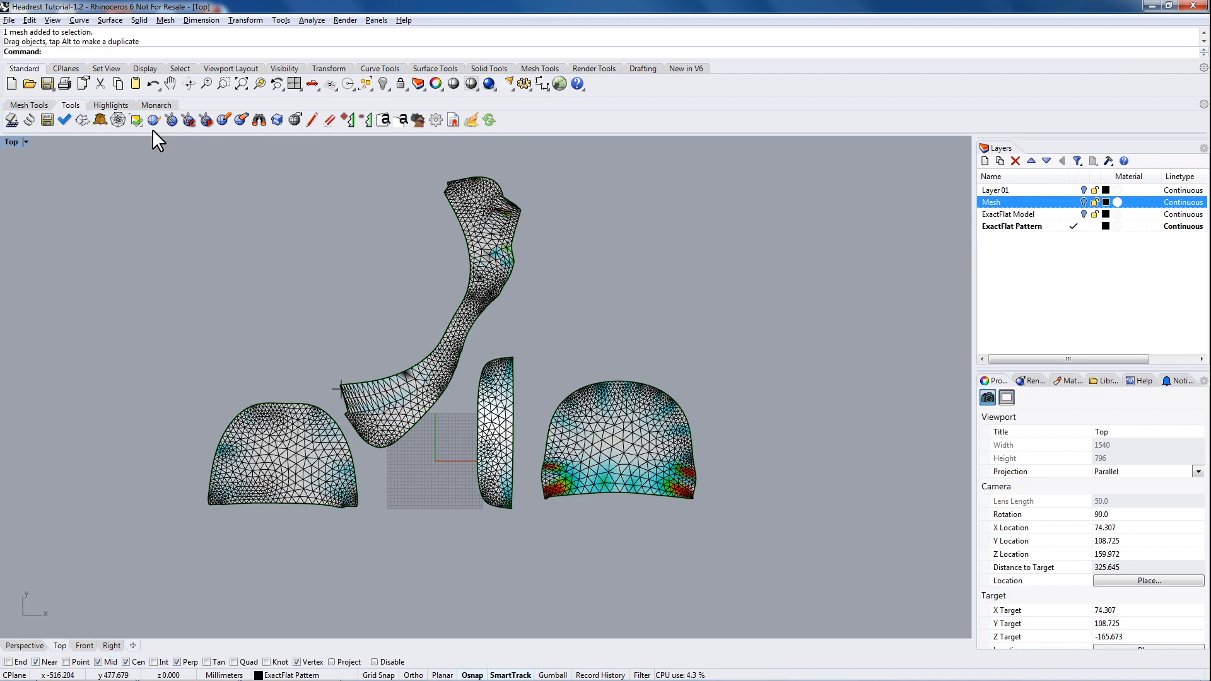
Re-flatten the curved piece with Fracture repeatedly, picking different start points from its upper end to its lower end and finishing near its middle
click(82, 120)
click(459, 189)
click(478, 224)
click(481, 256)
click(479, 280)
click(471, 317)
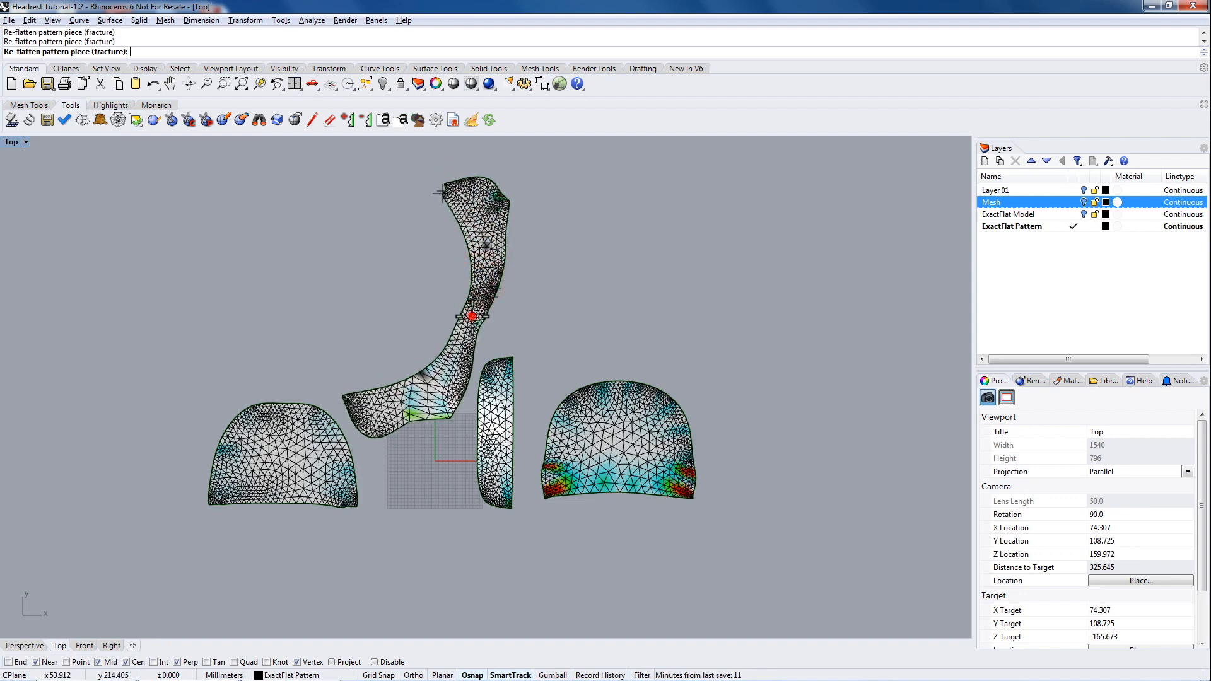
click(461, 343)
click(443, 367)
click(431, 404)
click(428, 413)
click(419, 430)
click(410, 444)
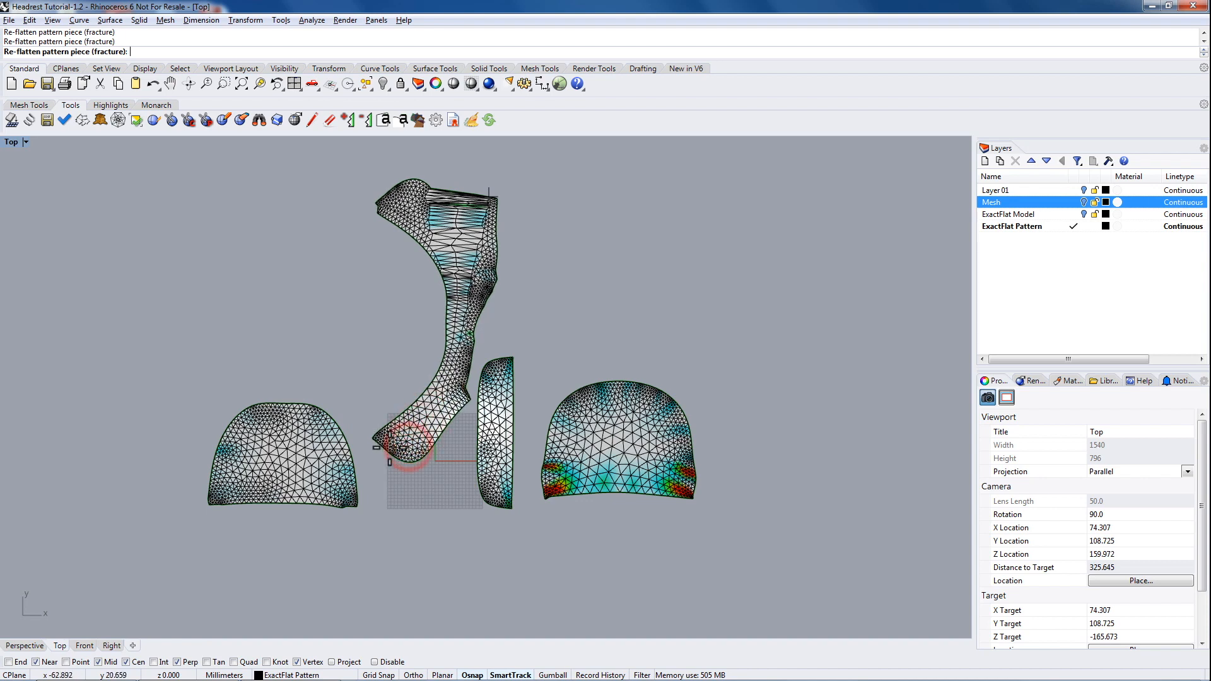
click(458, 332)
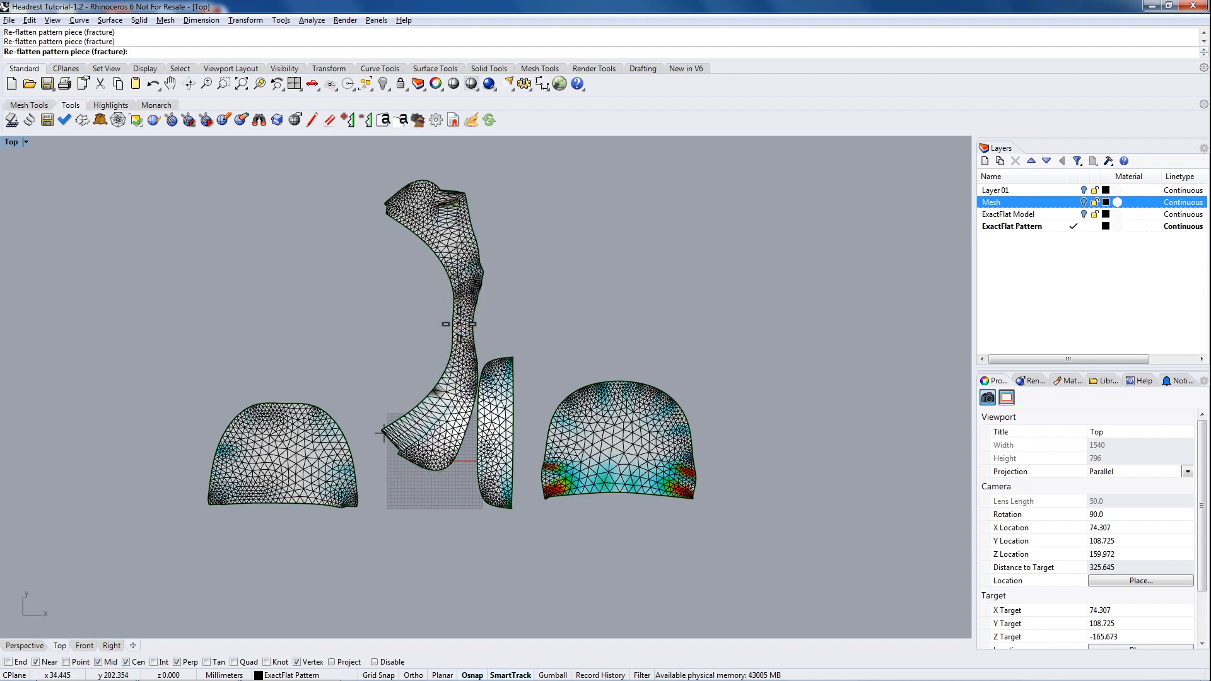
key(Return)
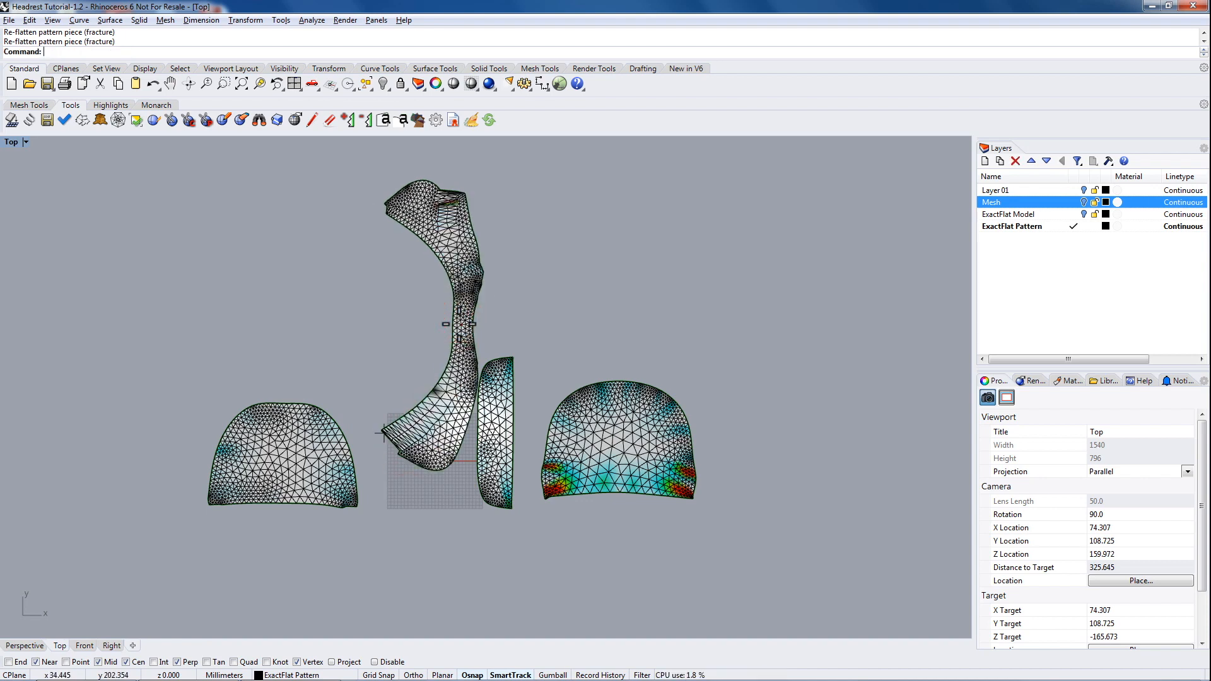
Correct the flipped triangles on the curved piece and move it back down into the row between the large and straight pieces
click(136, 121)
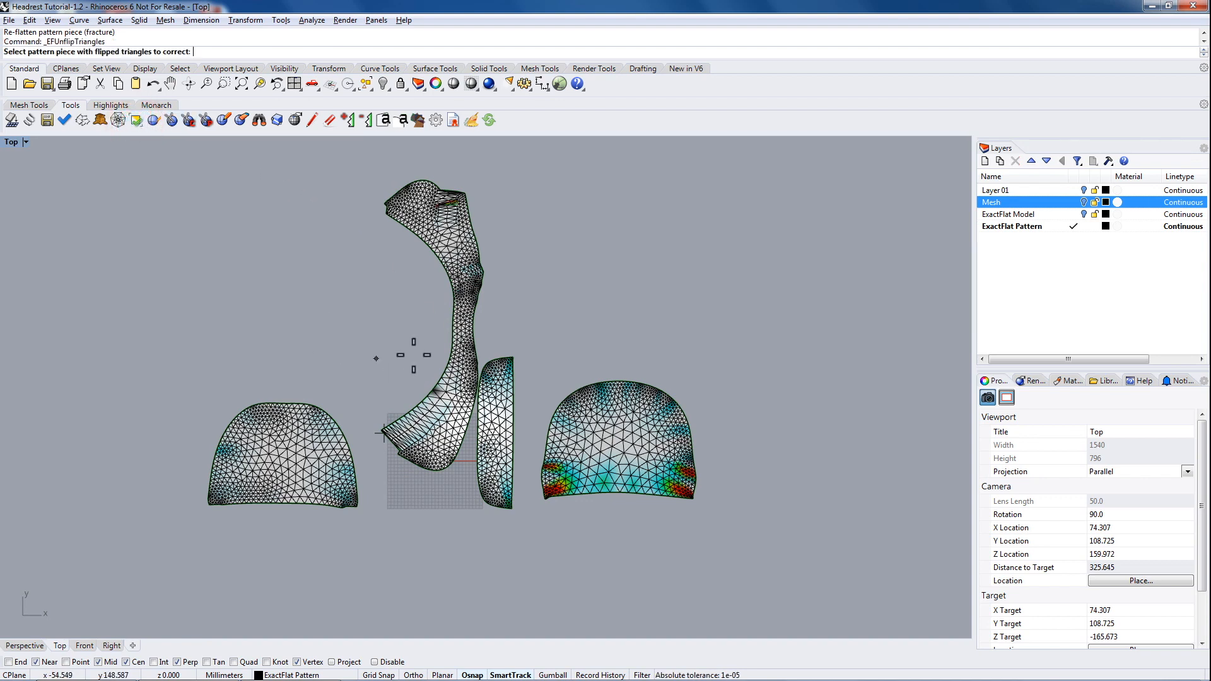
click(460, 312)
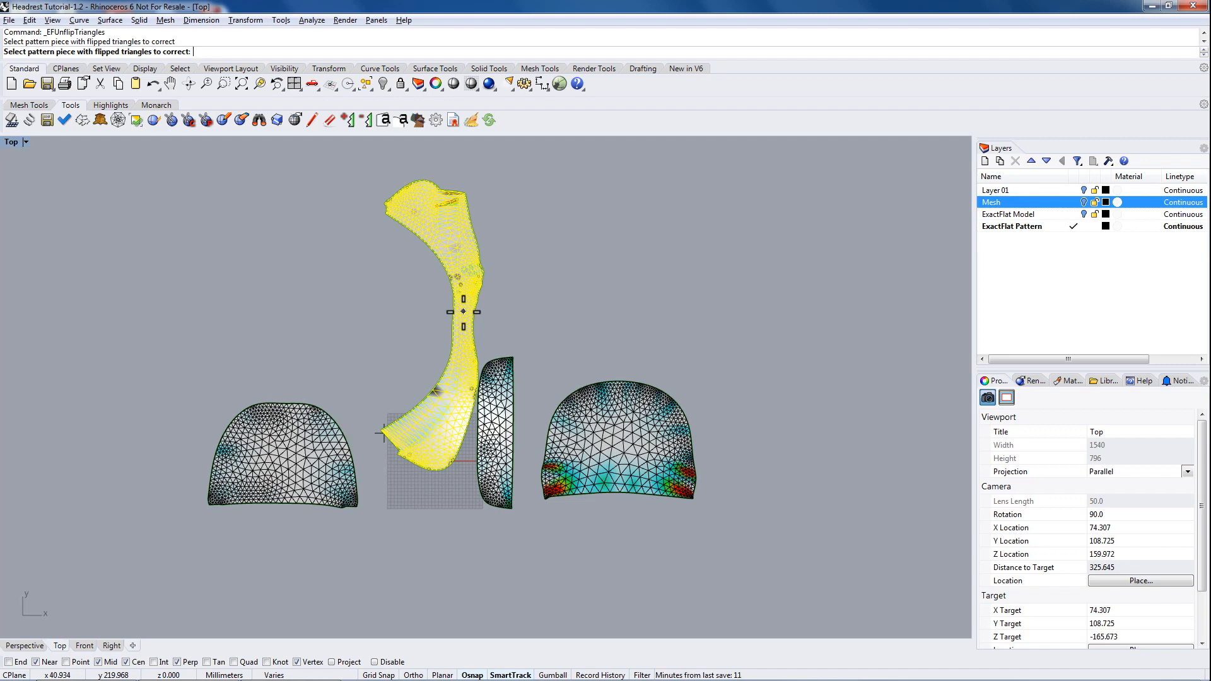
drag(471, 286, 449, 382)
click(480, 313)
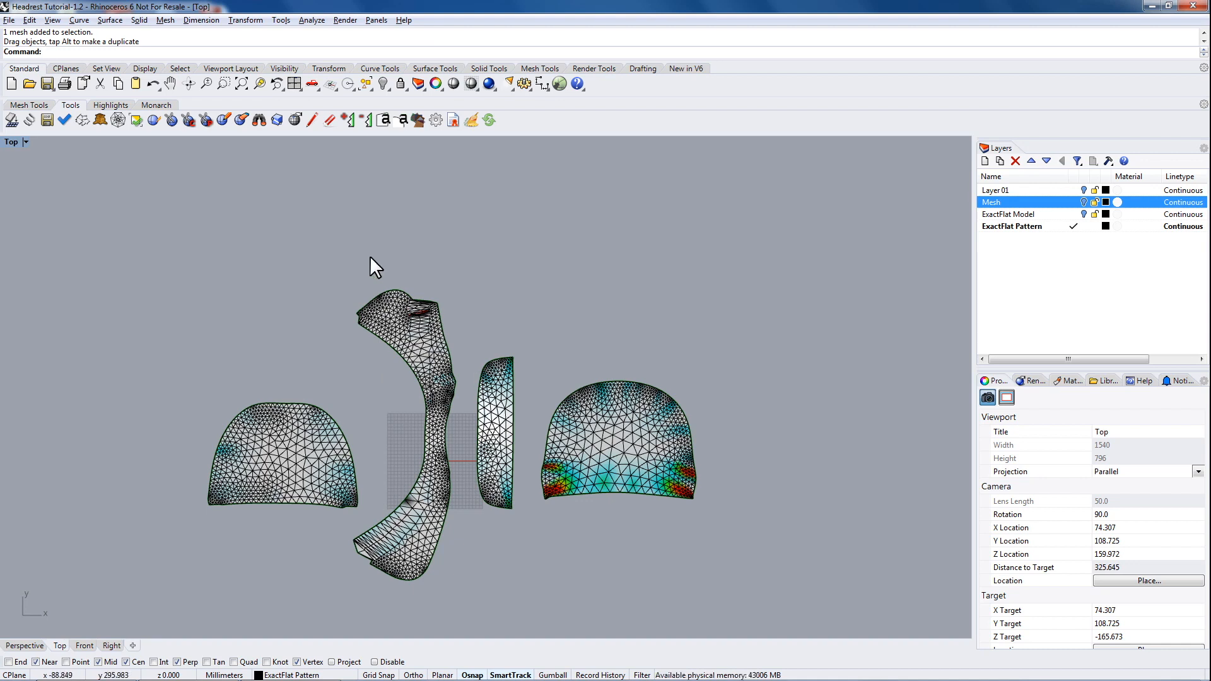
Turn off the mesh edge and stress highlights to view the plain pattern outlines, and turn both highlights back on
click(106, 104)
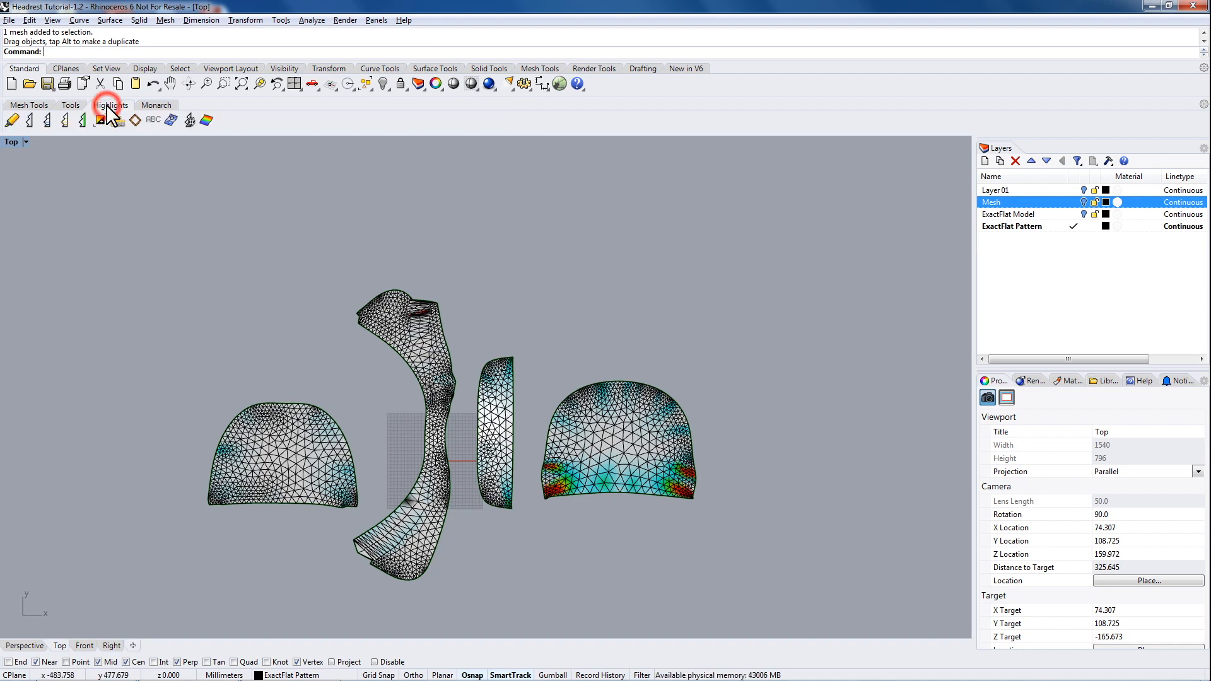
click(29, 119)
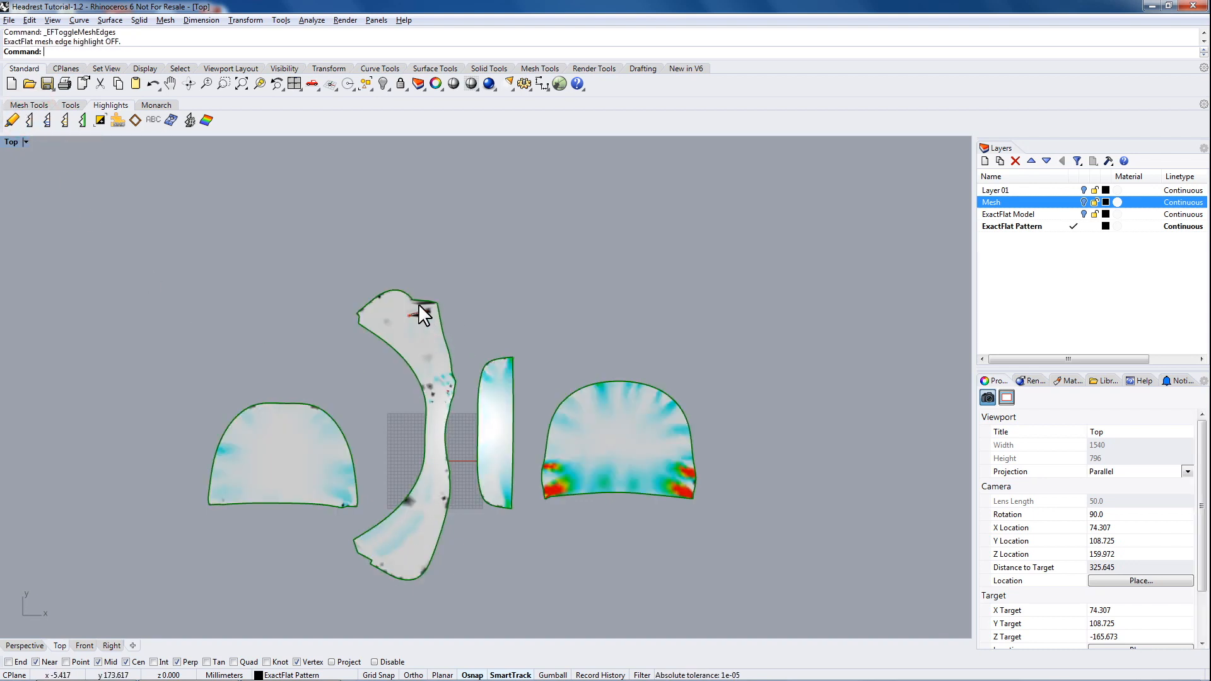
click(206, 119)
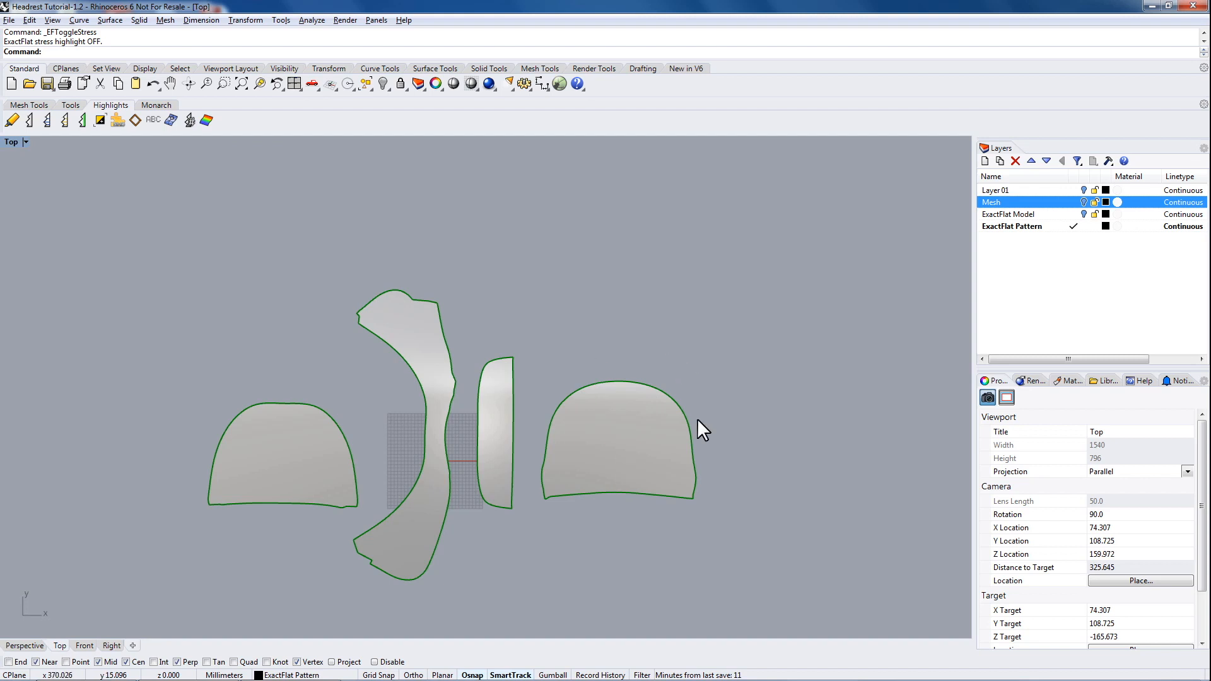
click(206, 120)
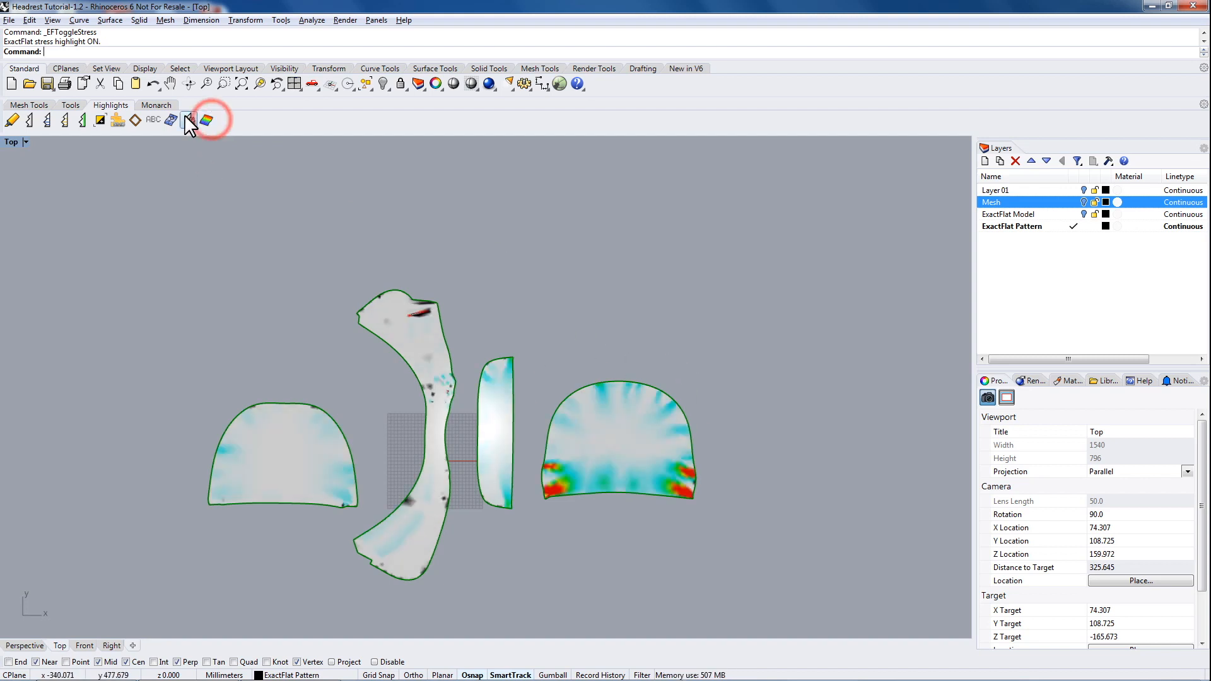
click(29, 120)
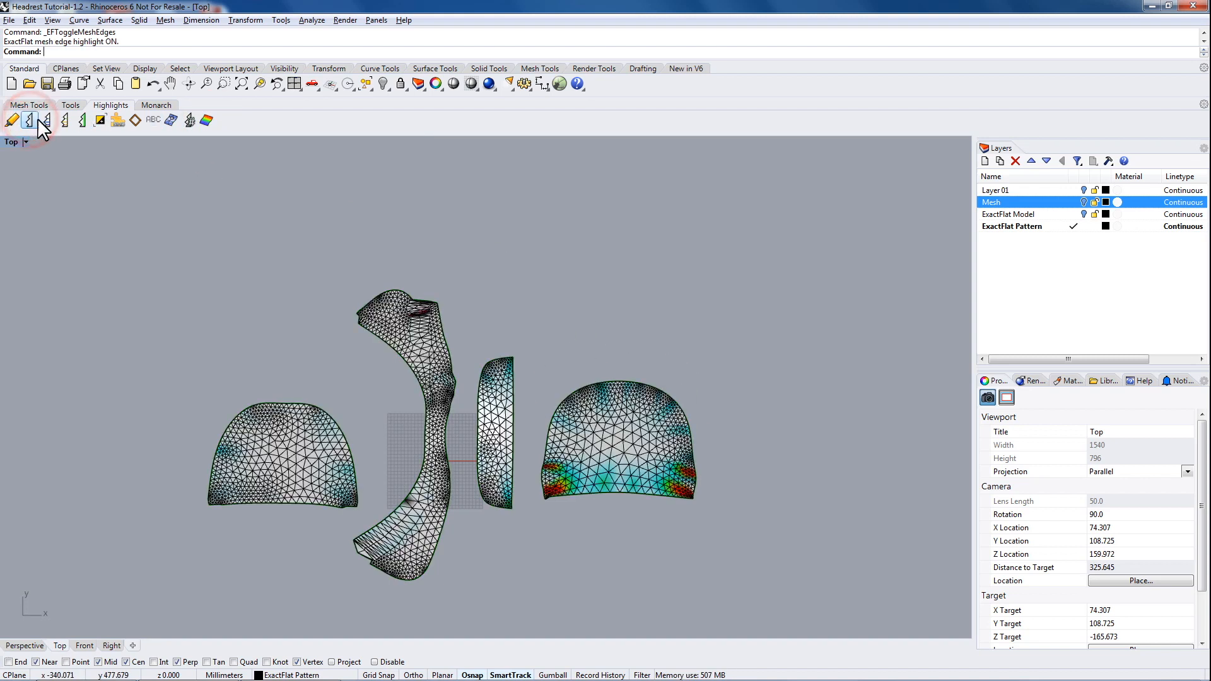
click(72, 104)
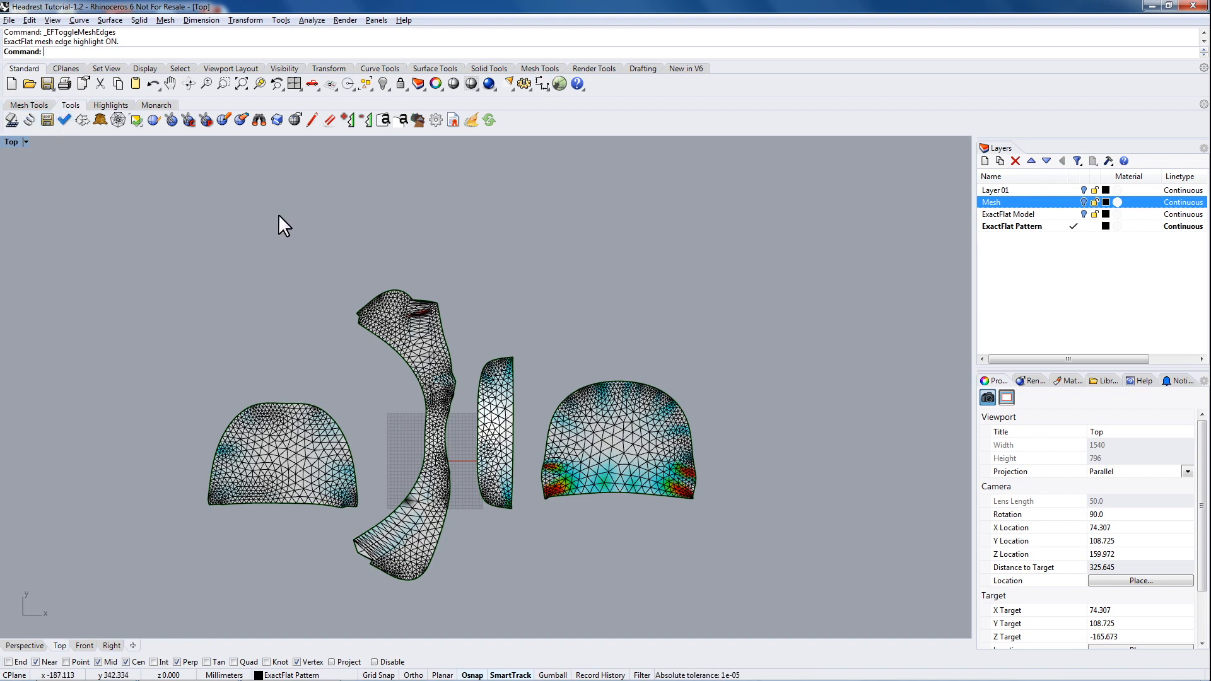
Run Spring on all four pattern pieces with the single material Cotton 1 and the default algorithm settings
click(30, 121)
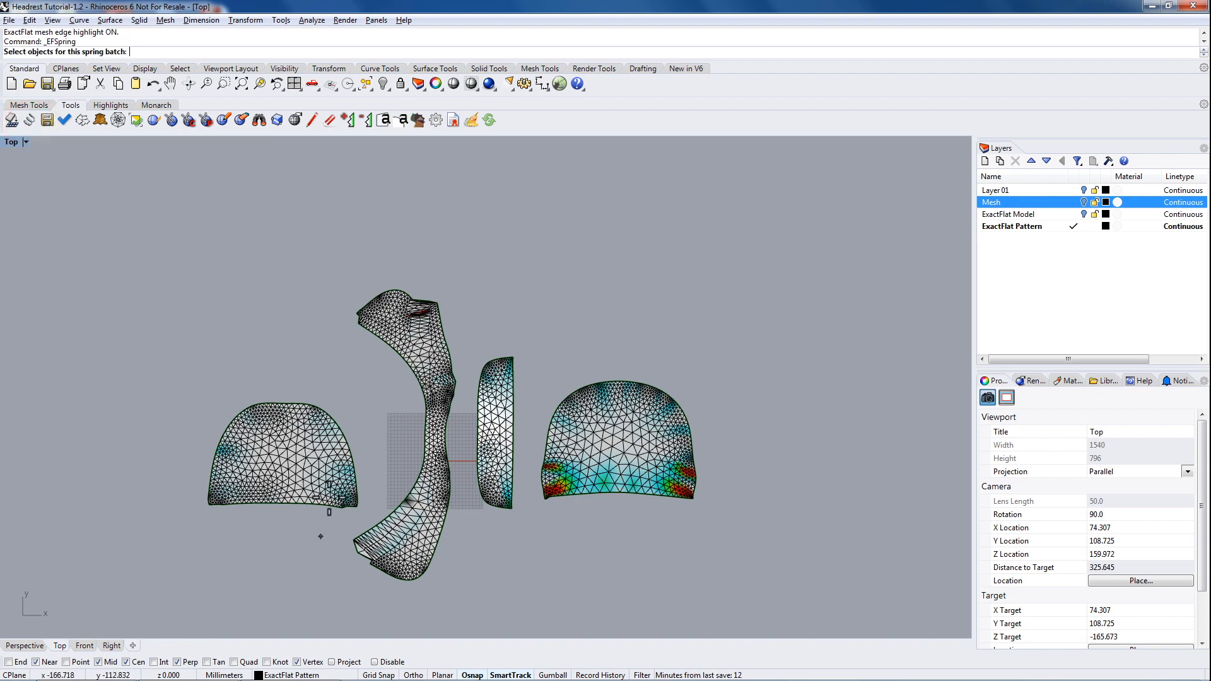
click(282, 476)
click(411, 357)
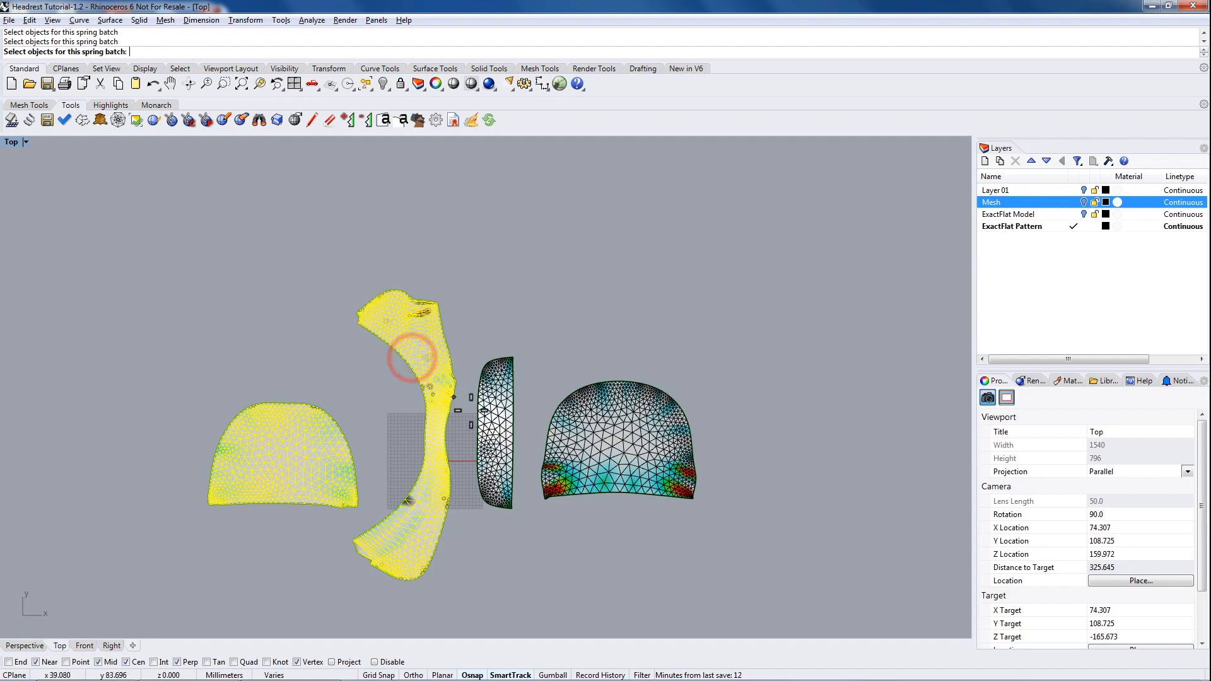
click(497, 426)
click(611, 452)
key(Return)
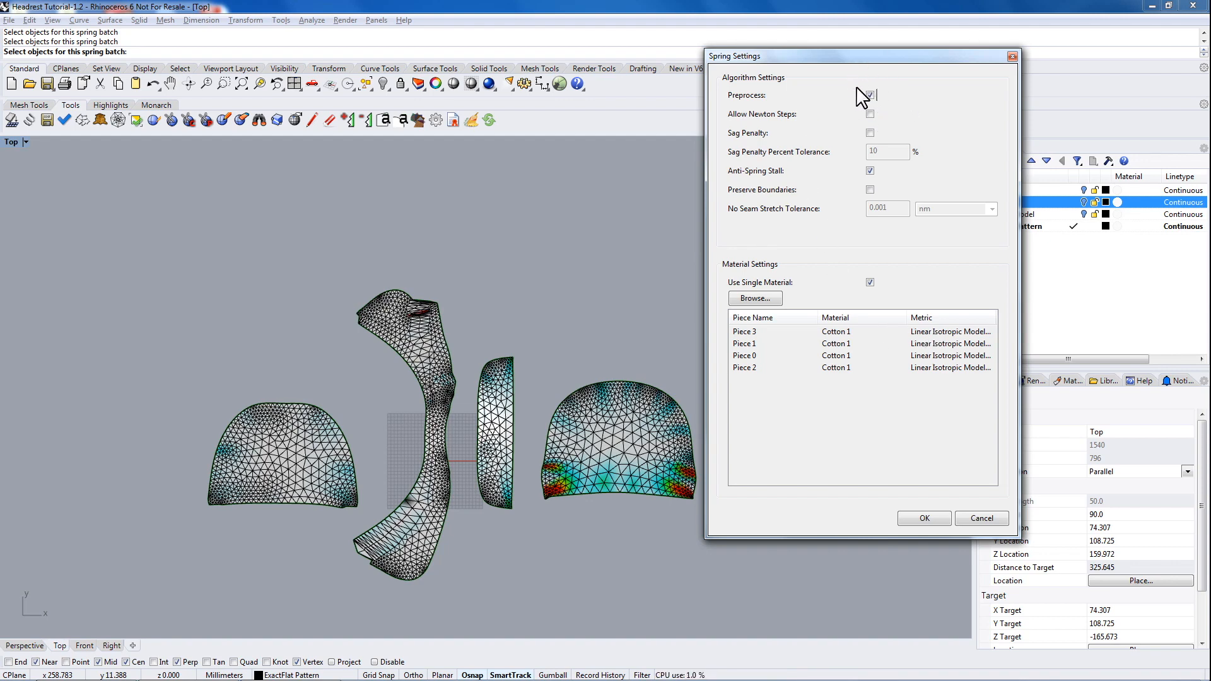
click(924, 518)
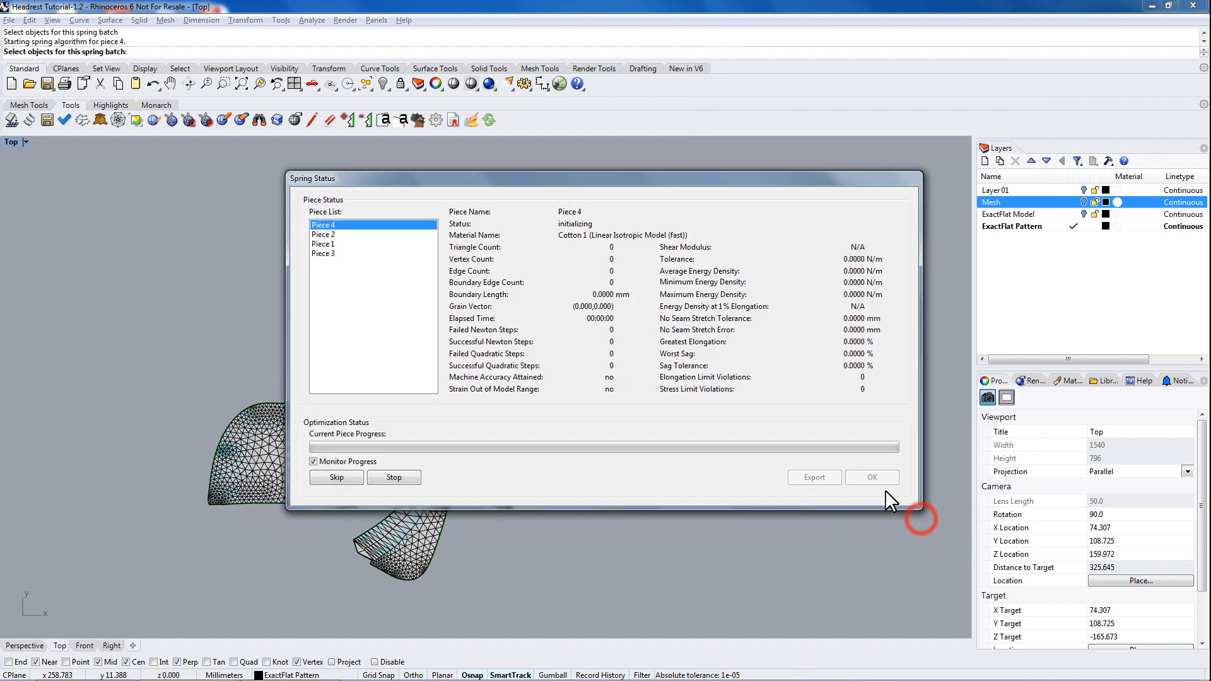
Move the spring status window clear of the pieces, skip the remaining optimization of Piece 2, and accept the finished batch
drag(530, 106, 806, 34)
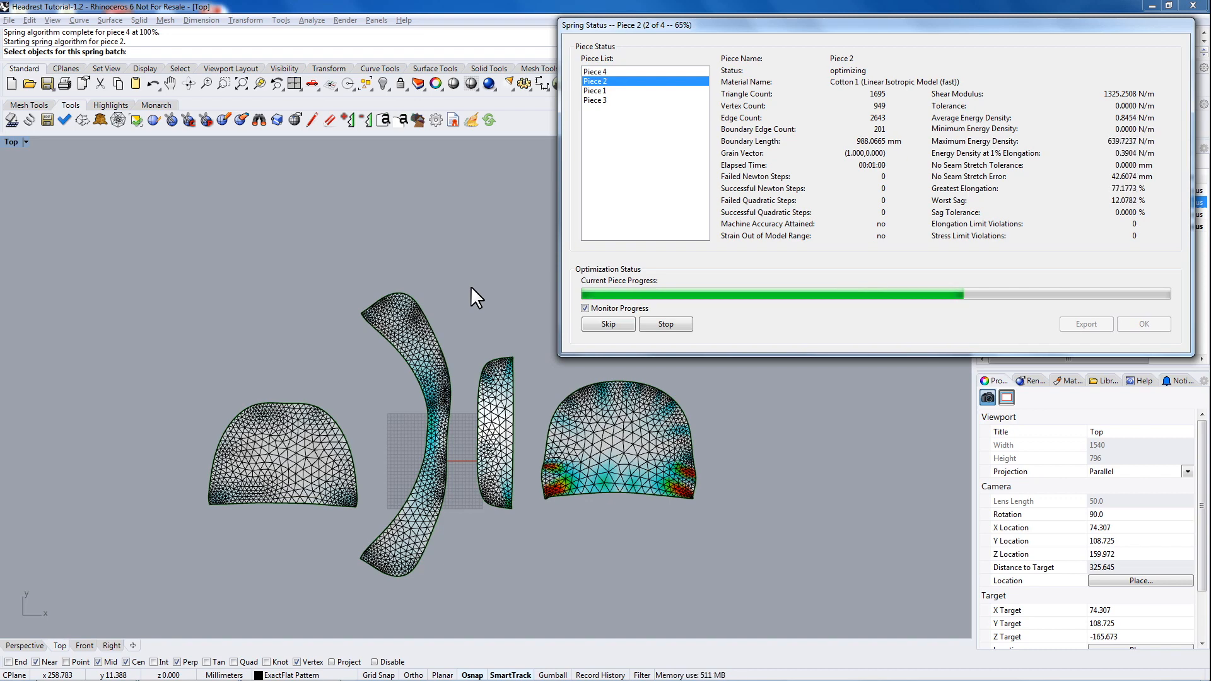
click(608, 325)
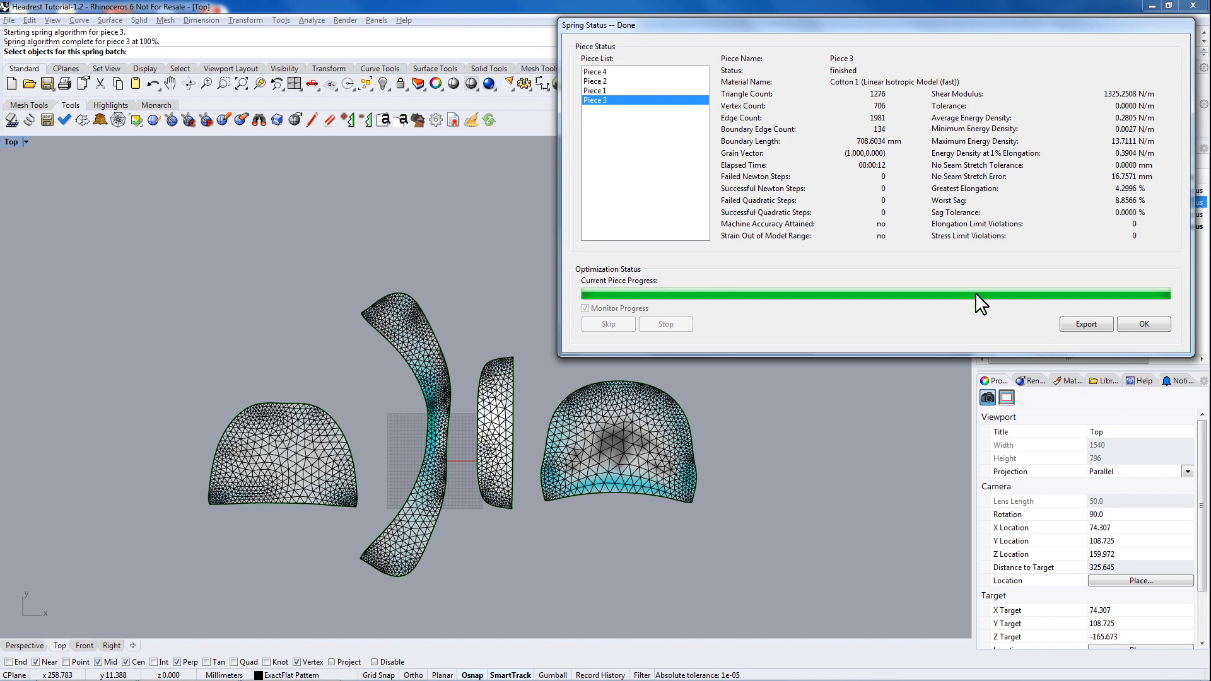
click(1144, 325)
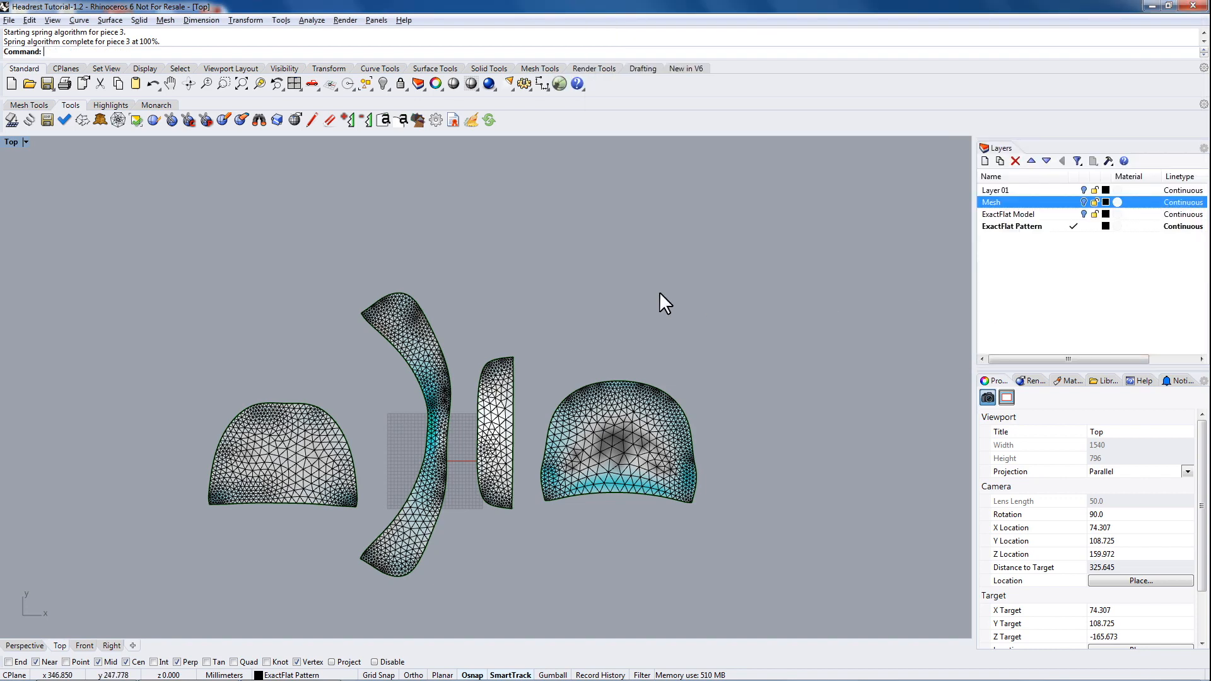
Move the leftmost dome-shaped piece farther away from the curved piece and deselect it
drag(287, 458, 241, 440)
click(252, 352)
right_drag(212, 401, 338, 400)
scroll(312, 472, up, 5)
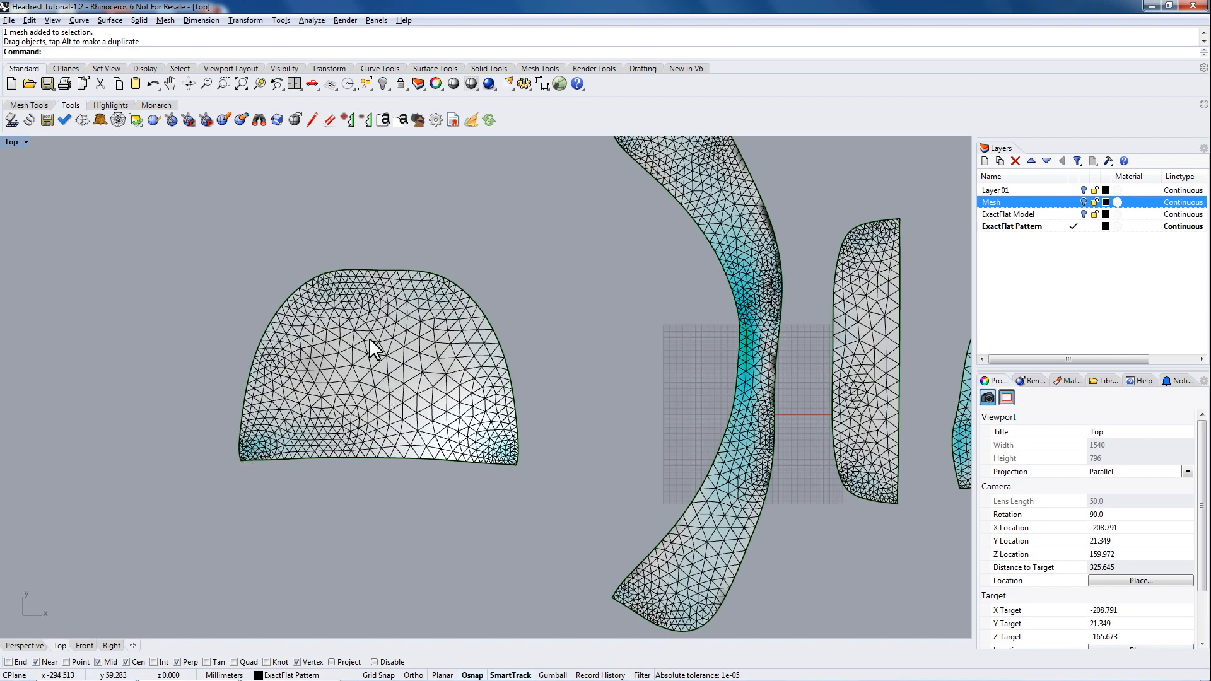
Rotate the leftmost dome-shaped piece about its lower-left corner so its two bottom corners line up horizontally
click(339, 331)
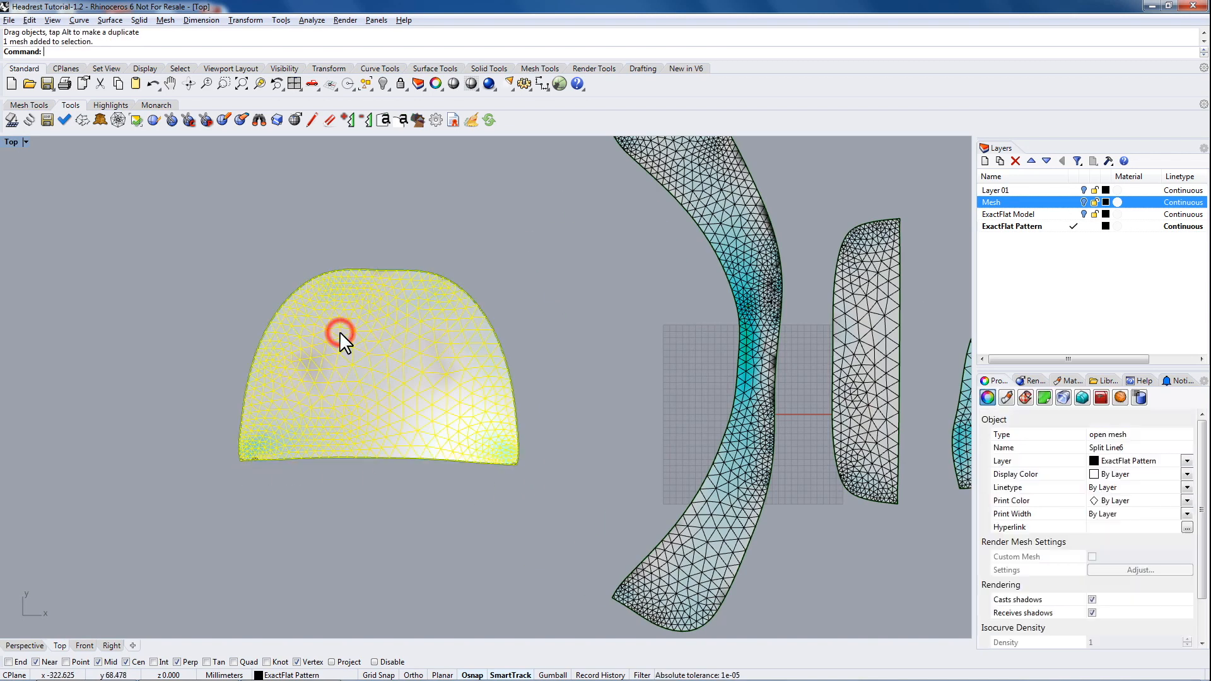
click(328, 69)
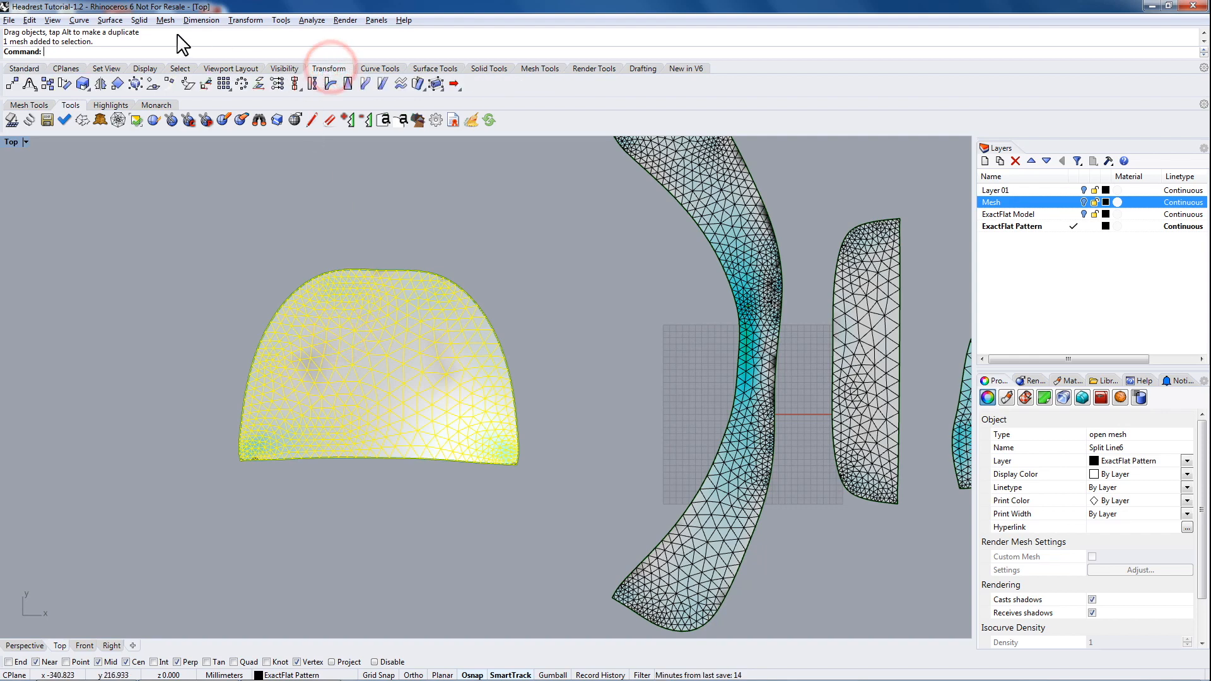
click(65, 84)
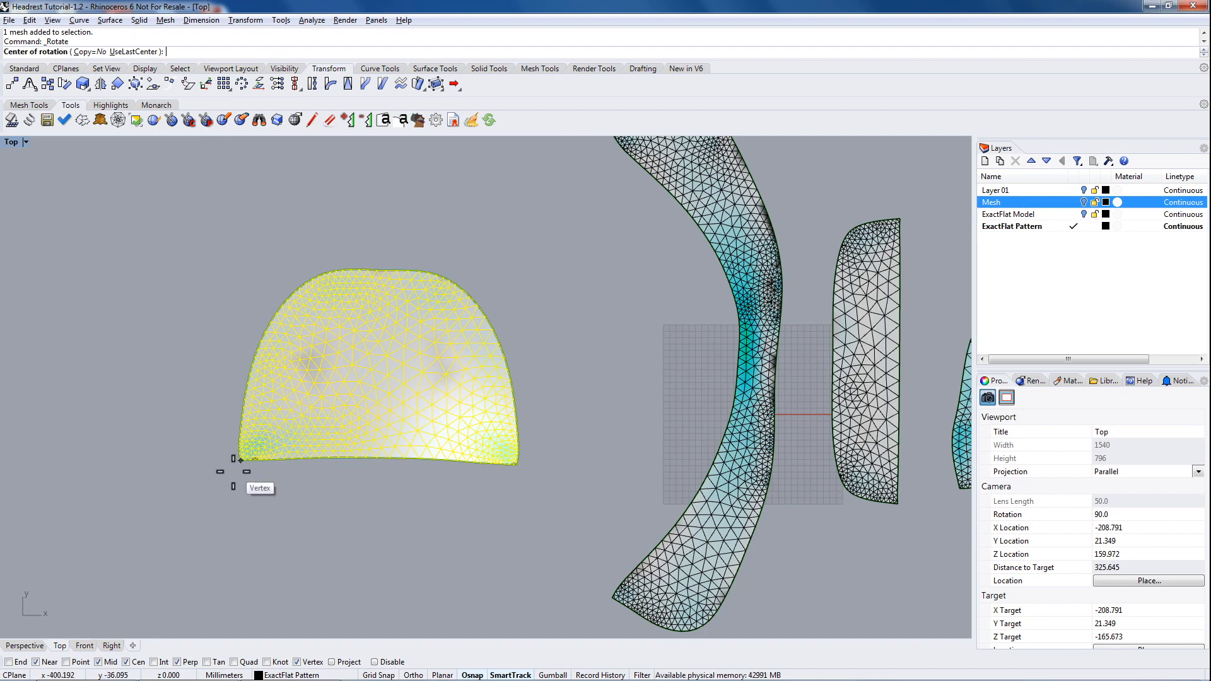
scroll(232, 471, up, 5)
click(246, 451)
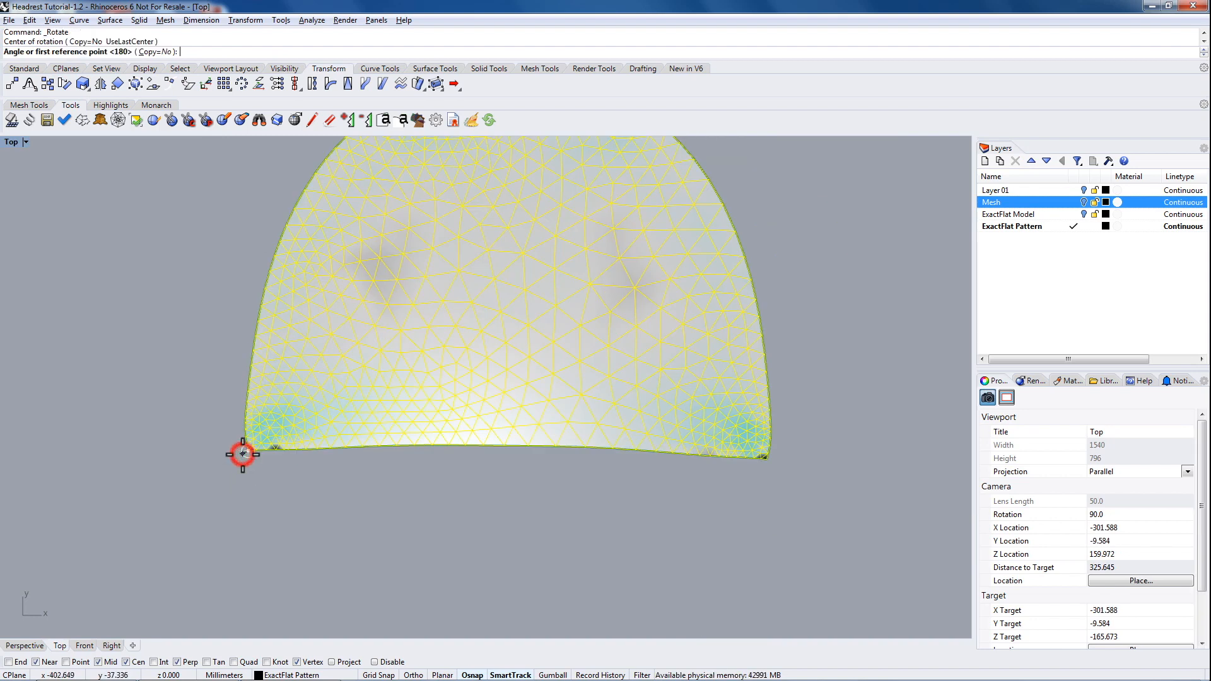
scroll(767, 457, up, 5)
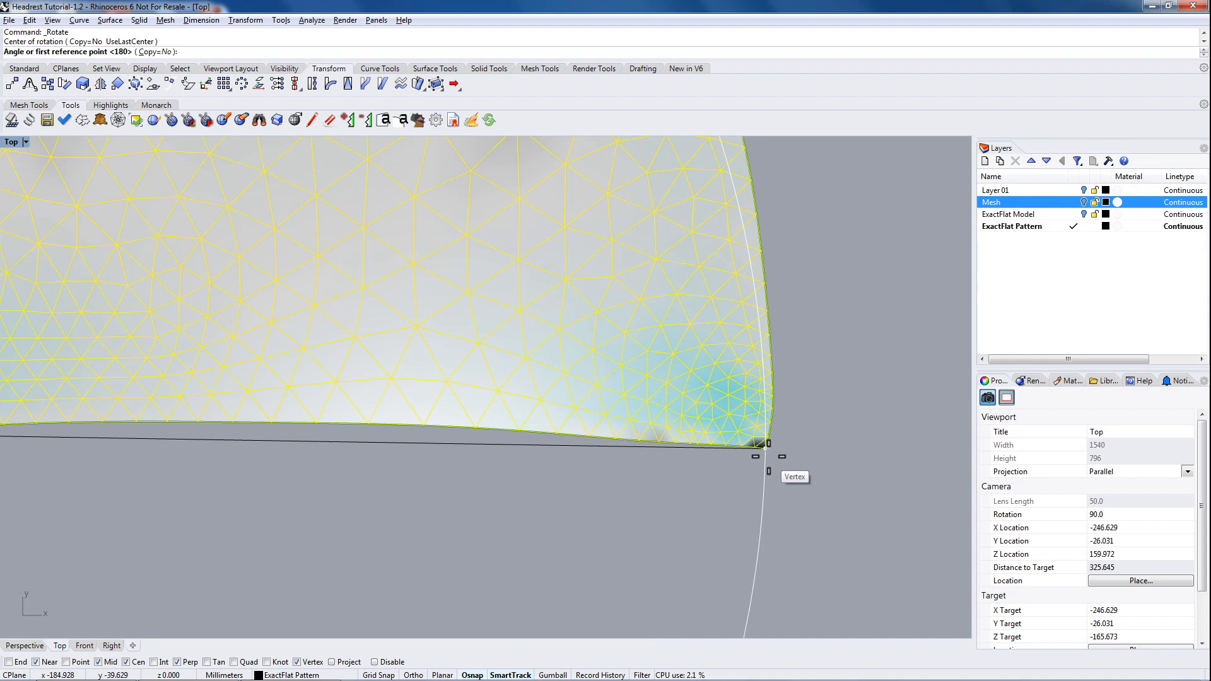
click(769, 456)
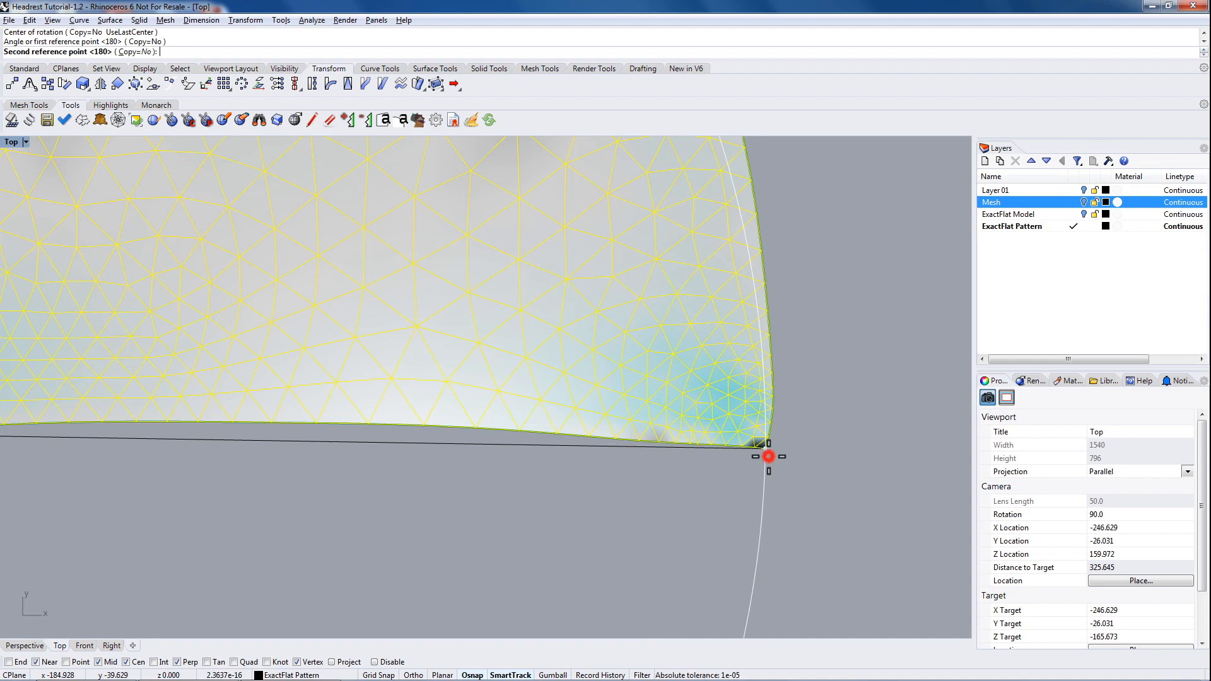
scroll(766, 454, down, 5)
right_drag(852, 427, 576, 406)
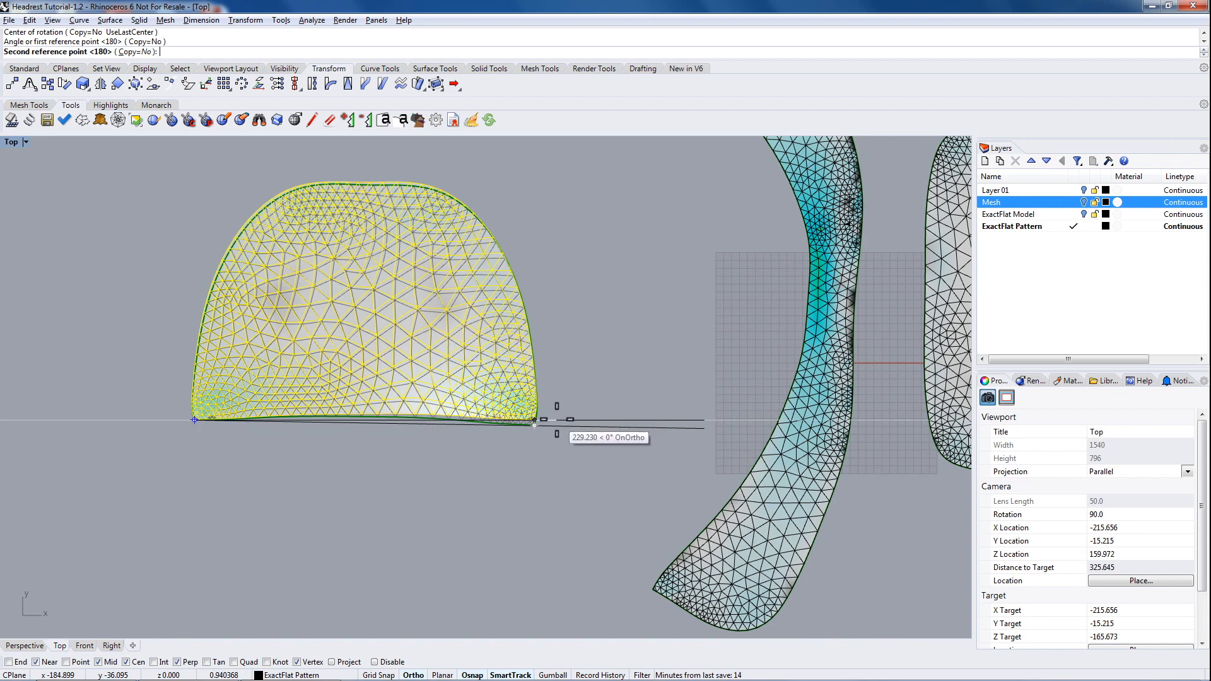
click(554, 419)
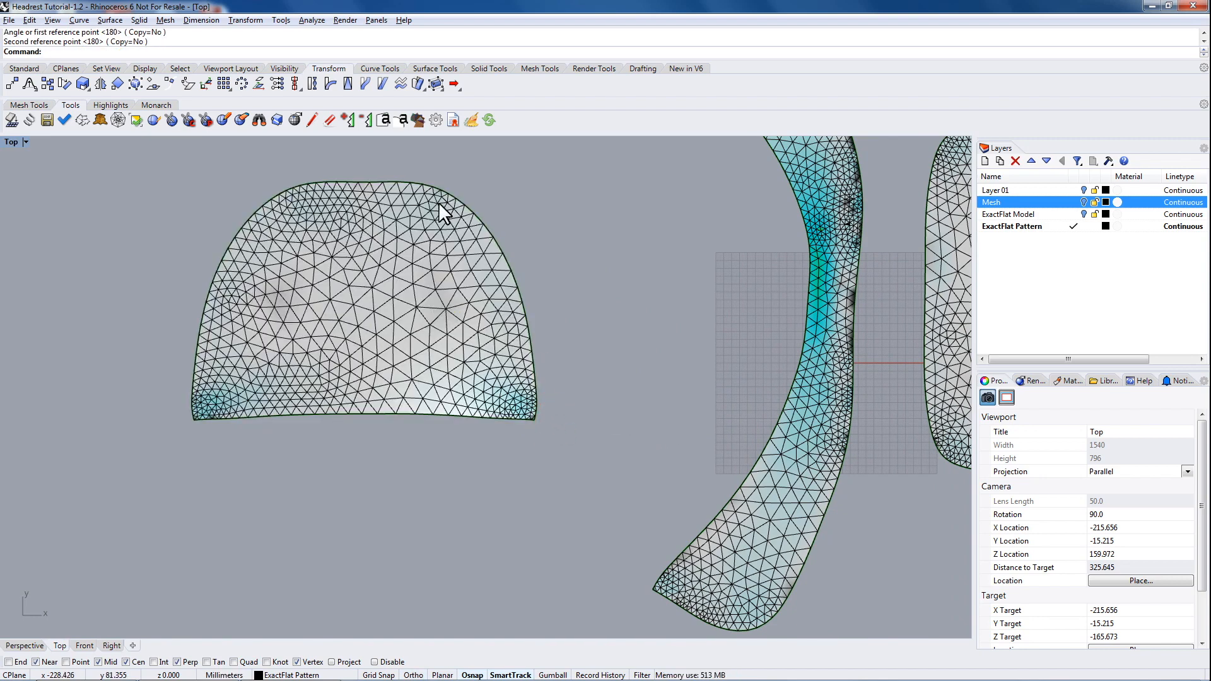
Use Find with an offset of 20 to place the curved, second dome and straight pieces beside their matching seams around the rotated dome
scroll(438, 202, down, 4)
right_drag(448, 212, 480, 281)
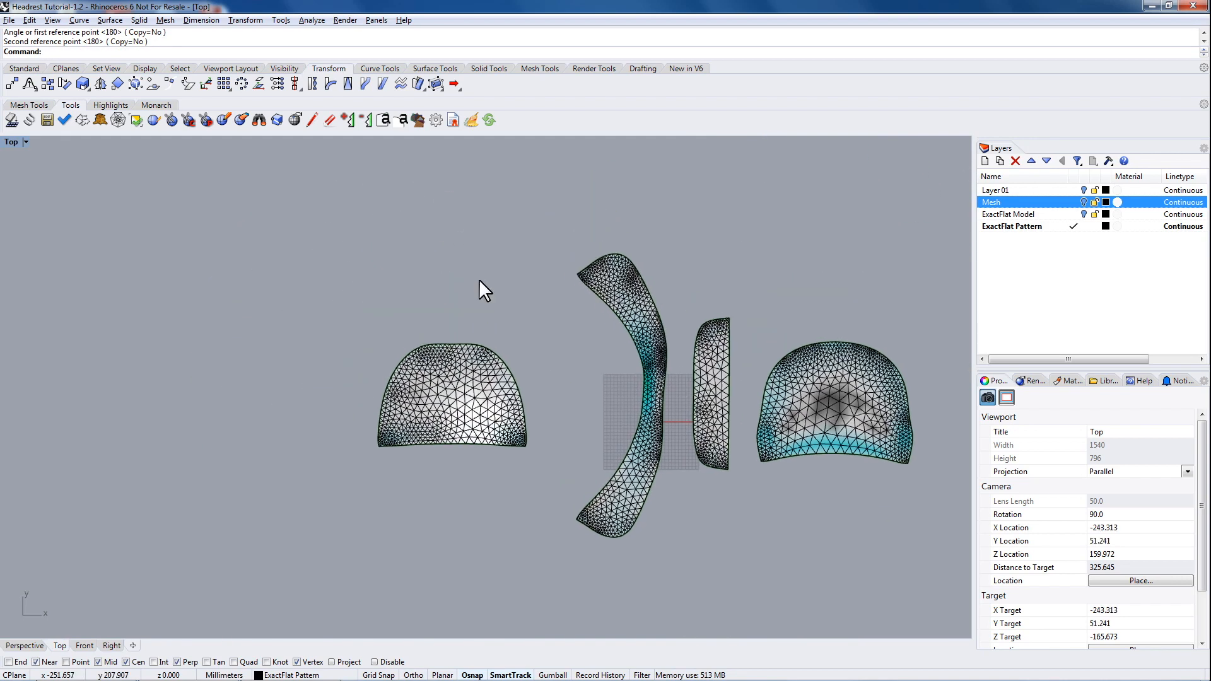
click(24, 68)
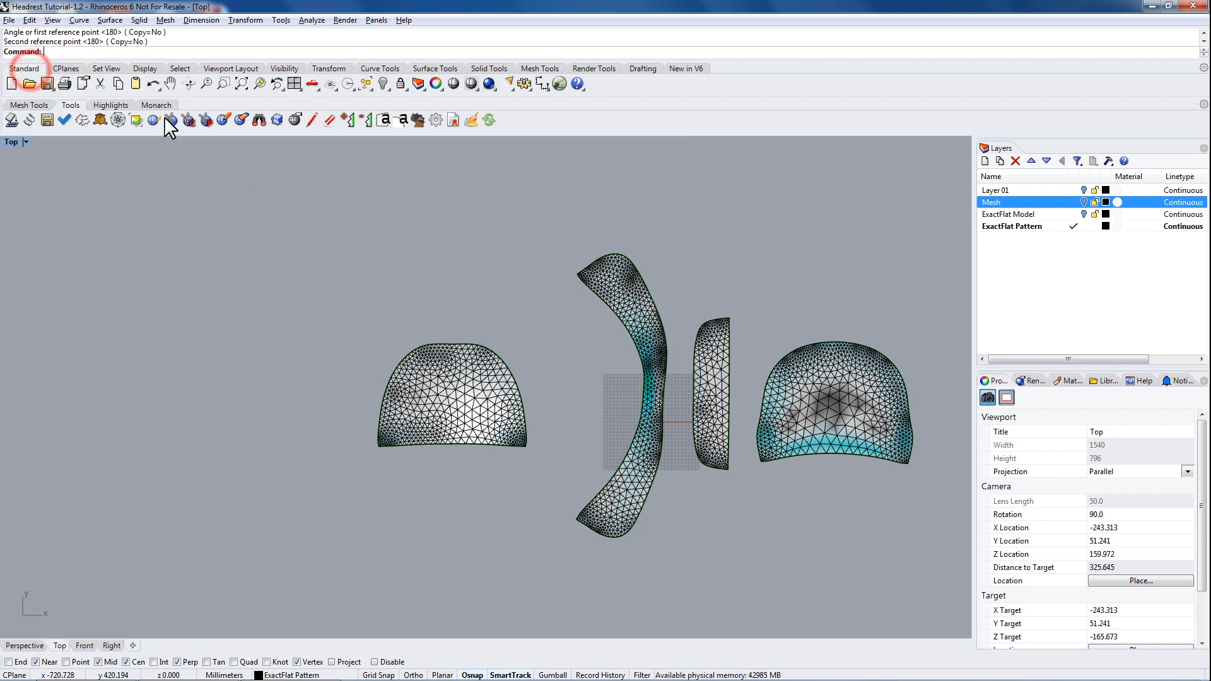
click(259, 121)
click(158, 51)
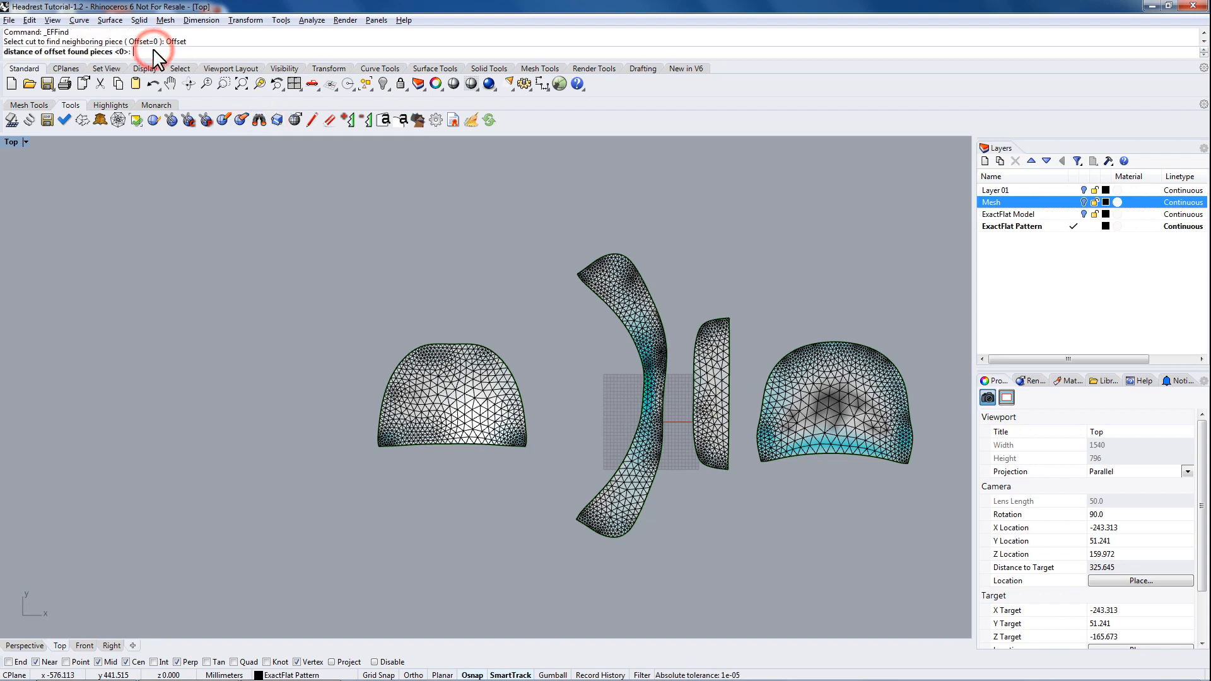
text(20)
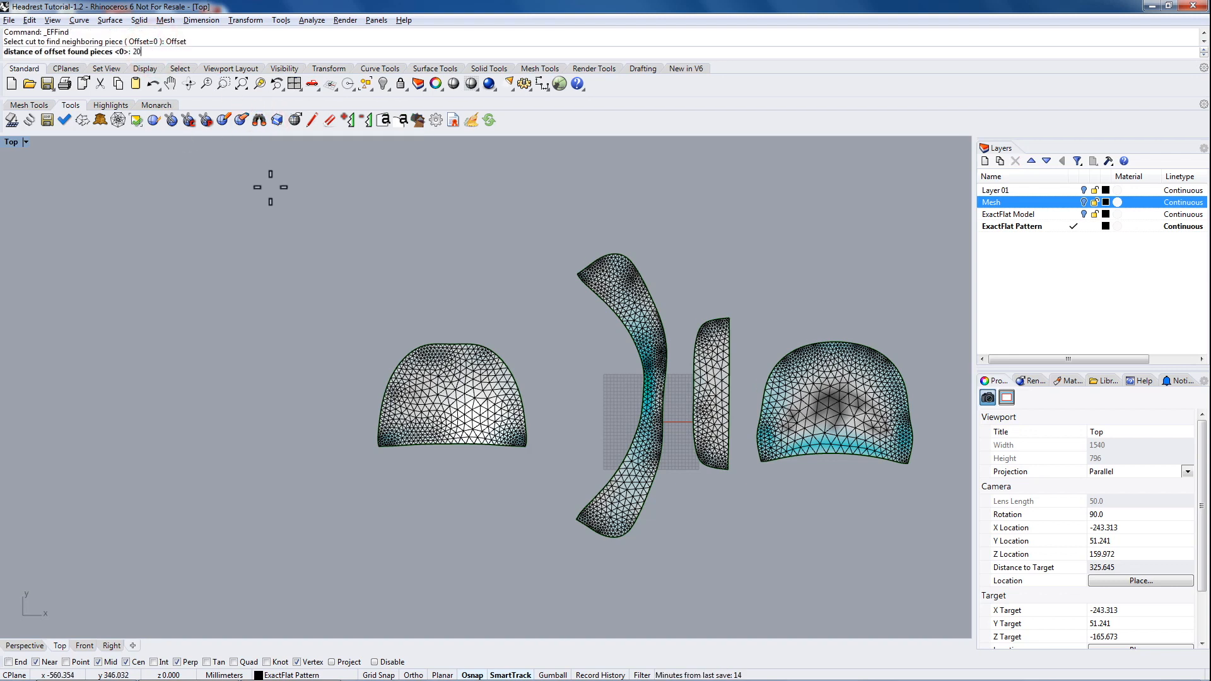
key(Return)
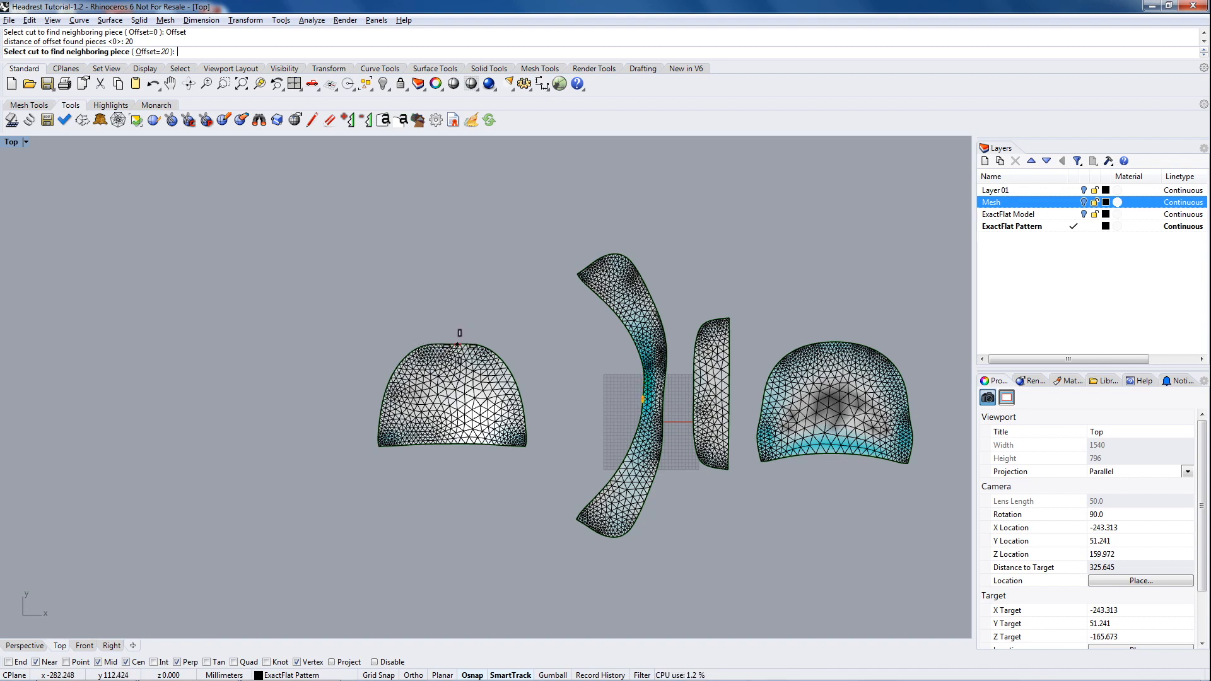
click(450, 343)
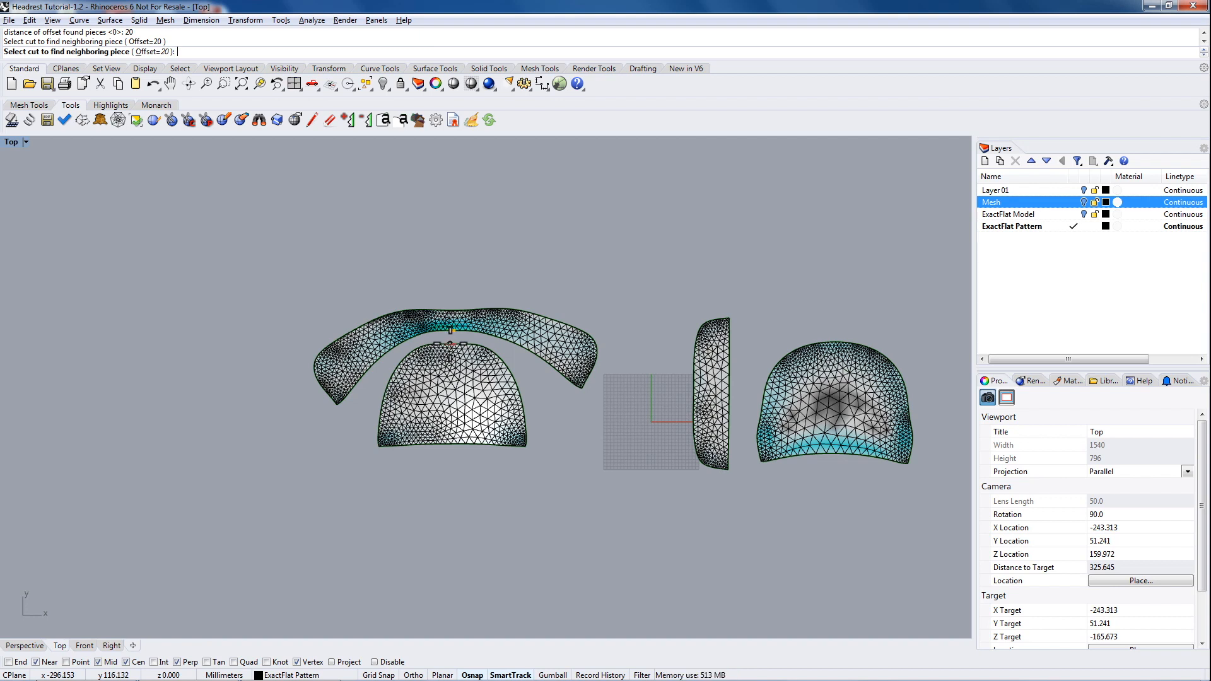
click(454, 311)
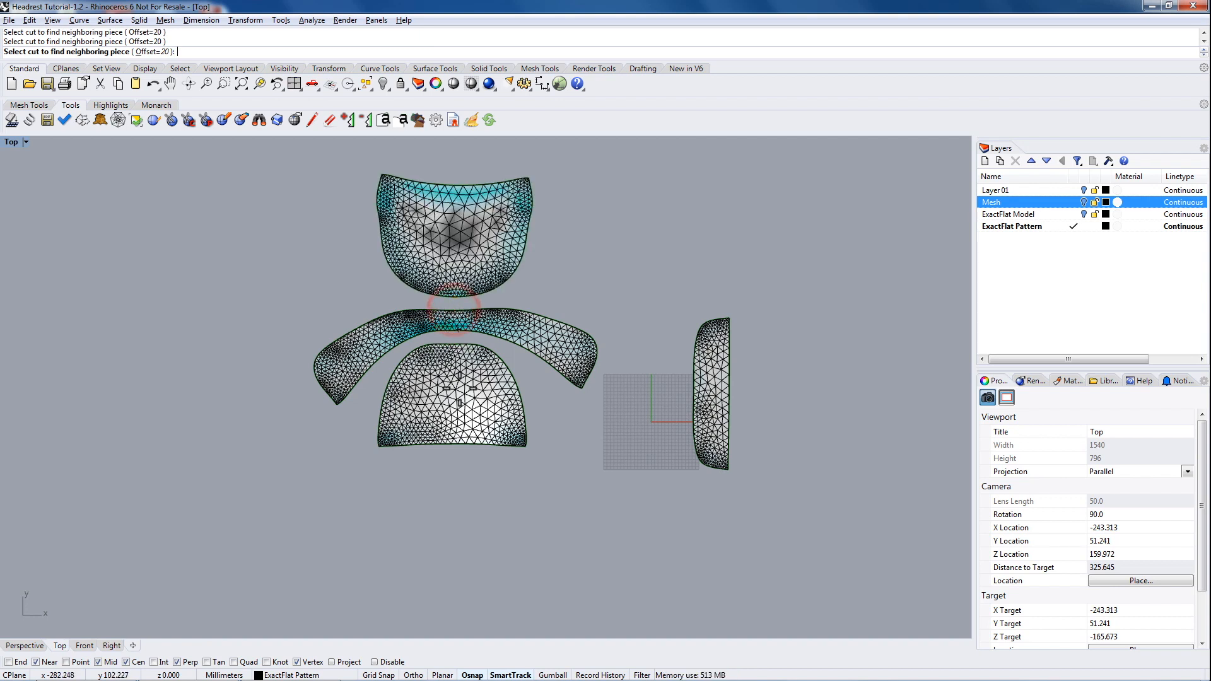
click(455, 446)
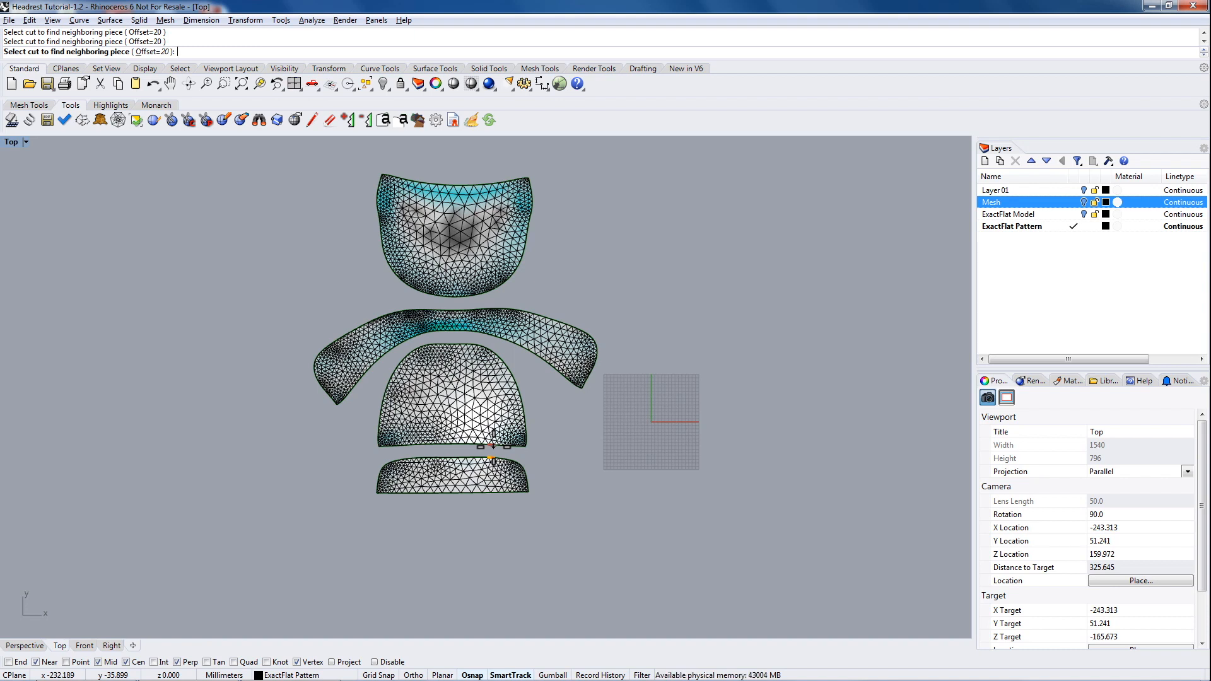
key(Escape)
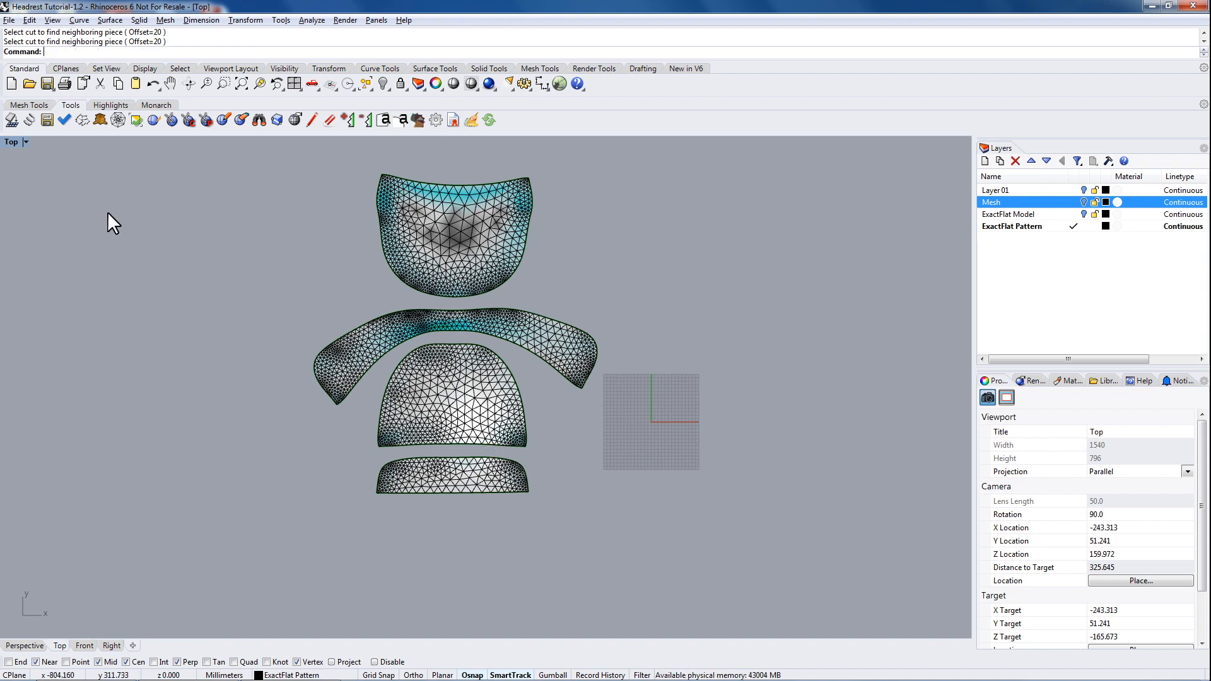
Open the notch tag settings and set the default tag to type I with a length of 5
click(383, 122)
drag(645, 231, 839, 155)
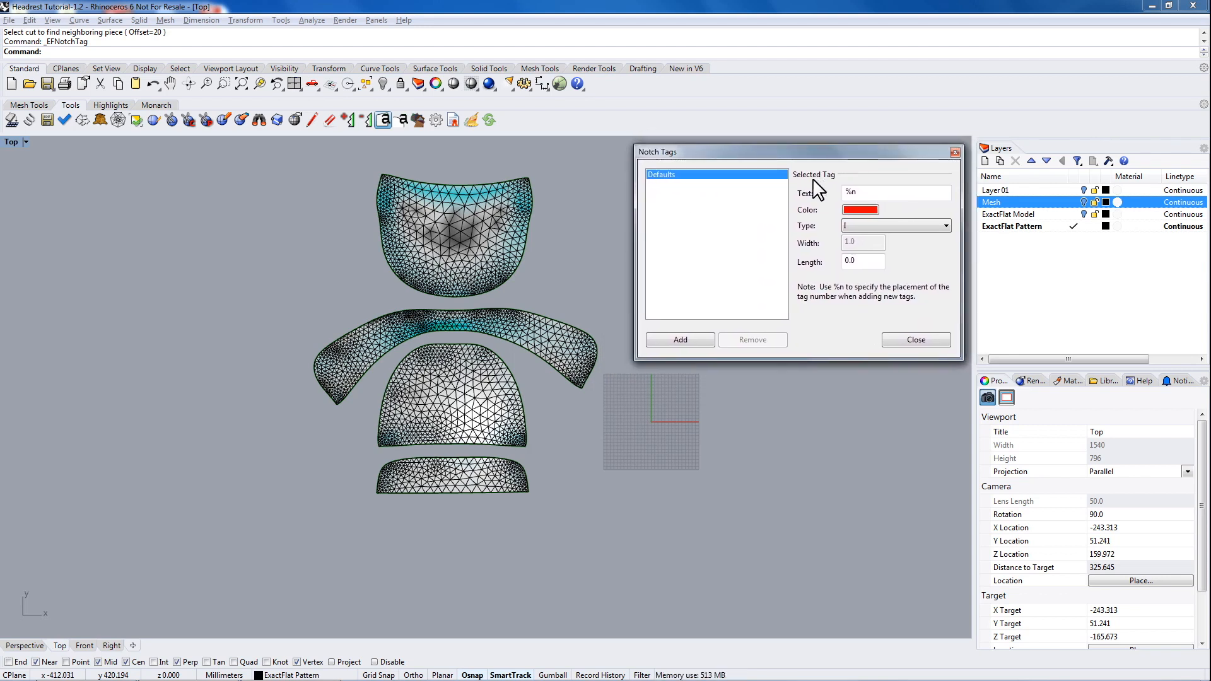
click(857, 222)
click(879, 223)
click(867, 225)
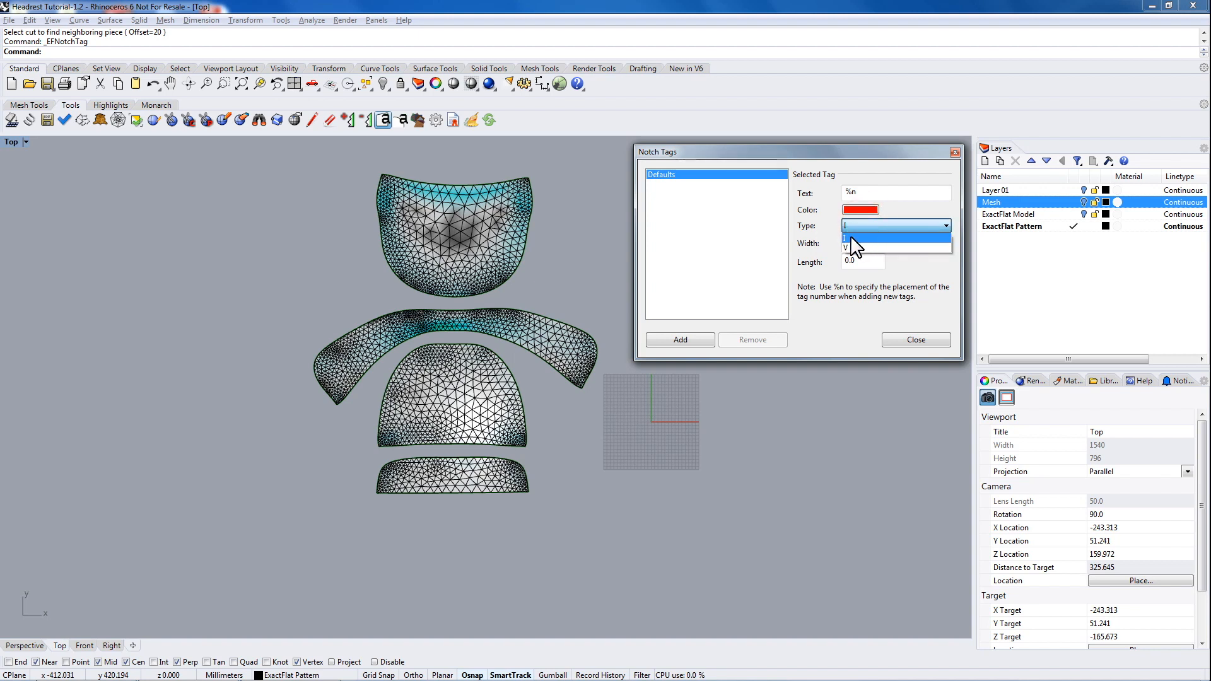
click(868, 237)
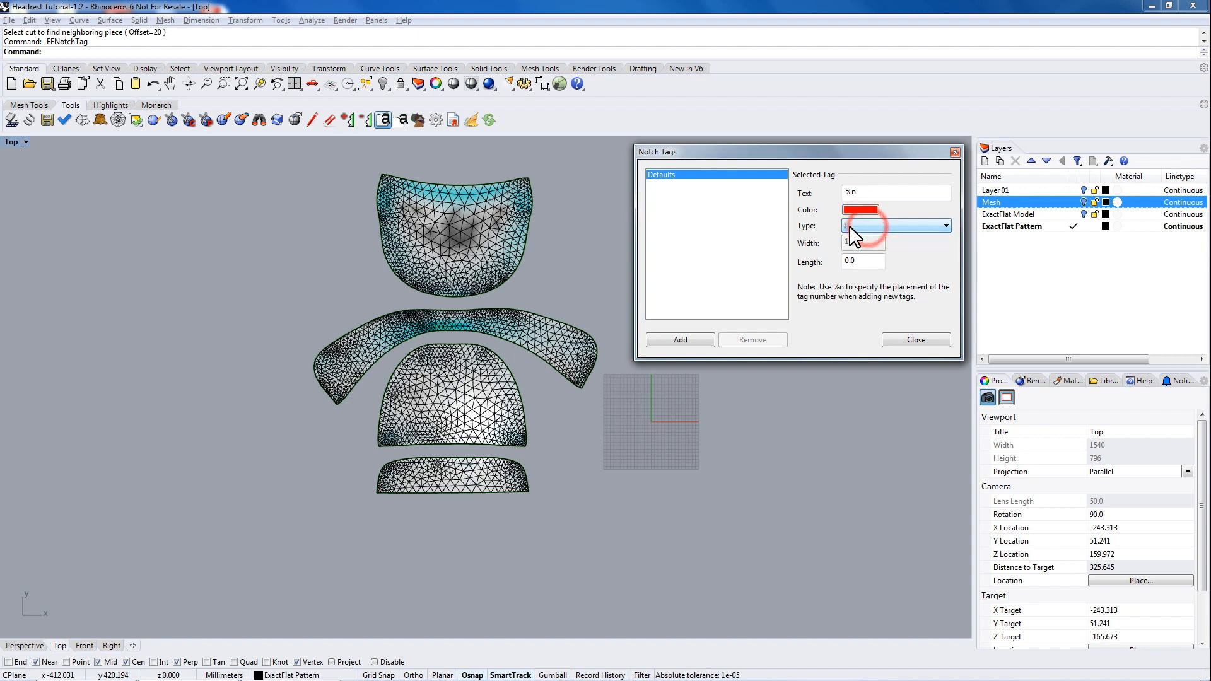
double_click(872, 263)
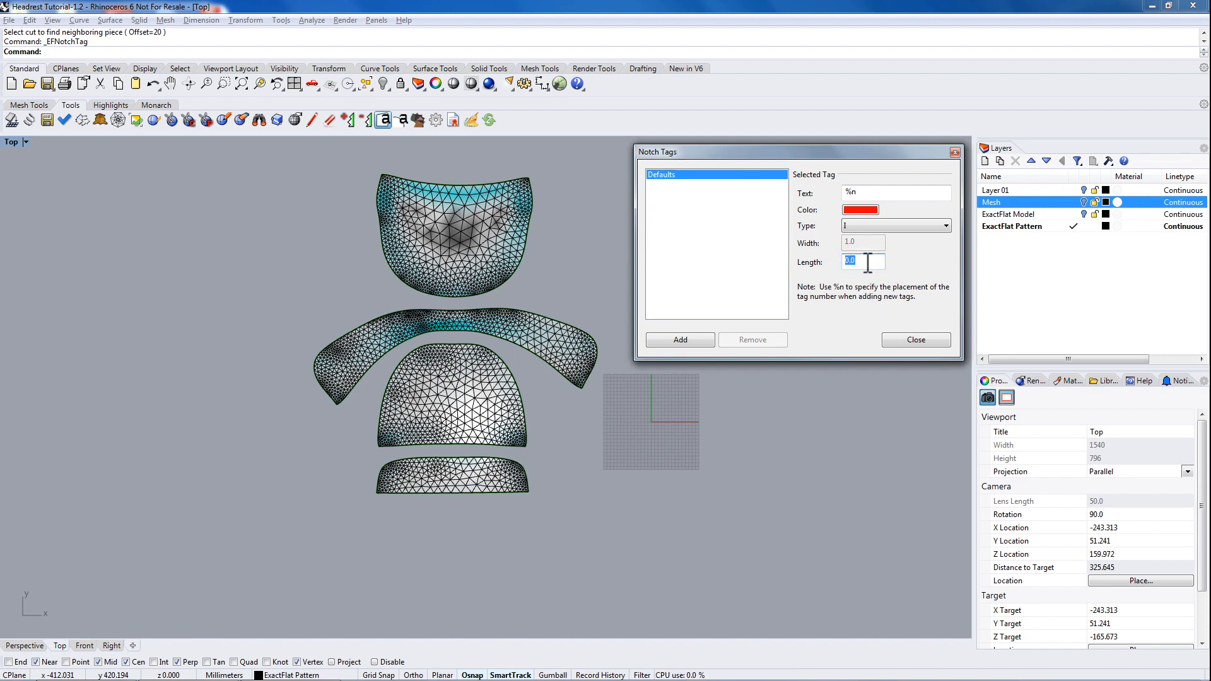
text(5)
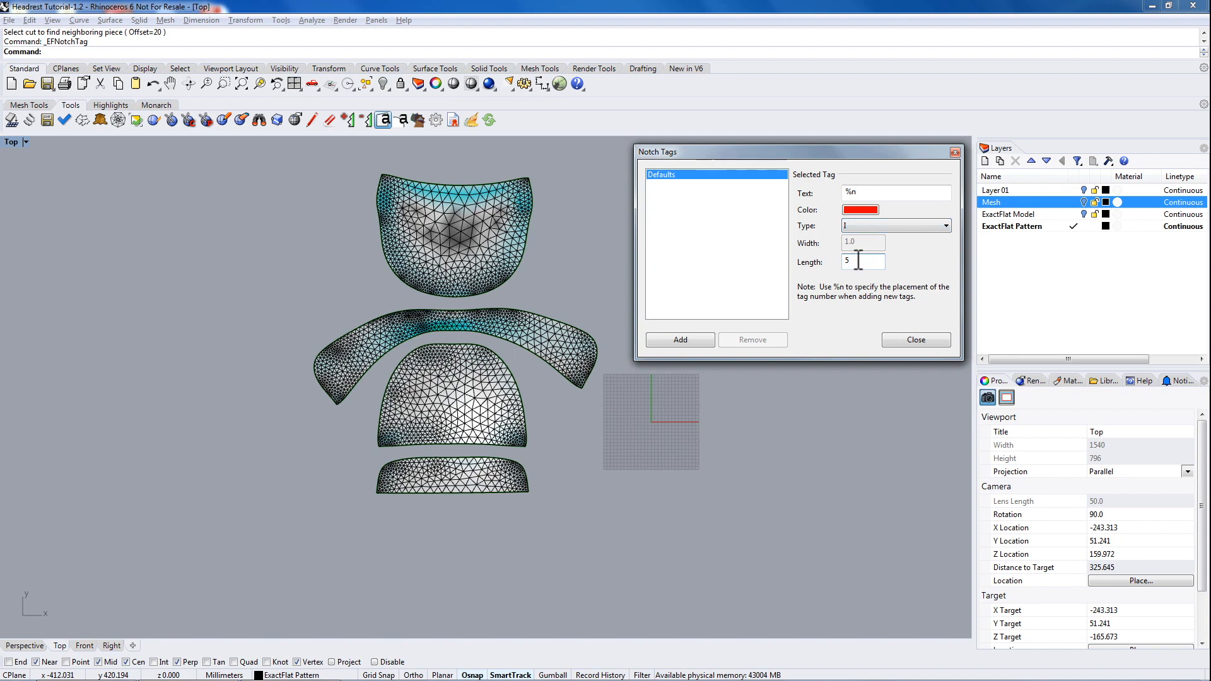
Add notch tags at roughly even intervals along the whole curved seam between the uppermost pattern piece and the arched piece, and finish tagging
click(683, 341)
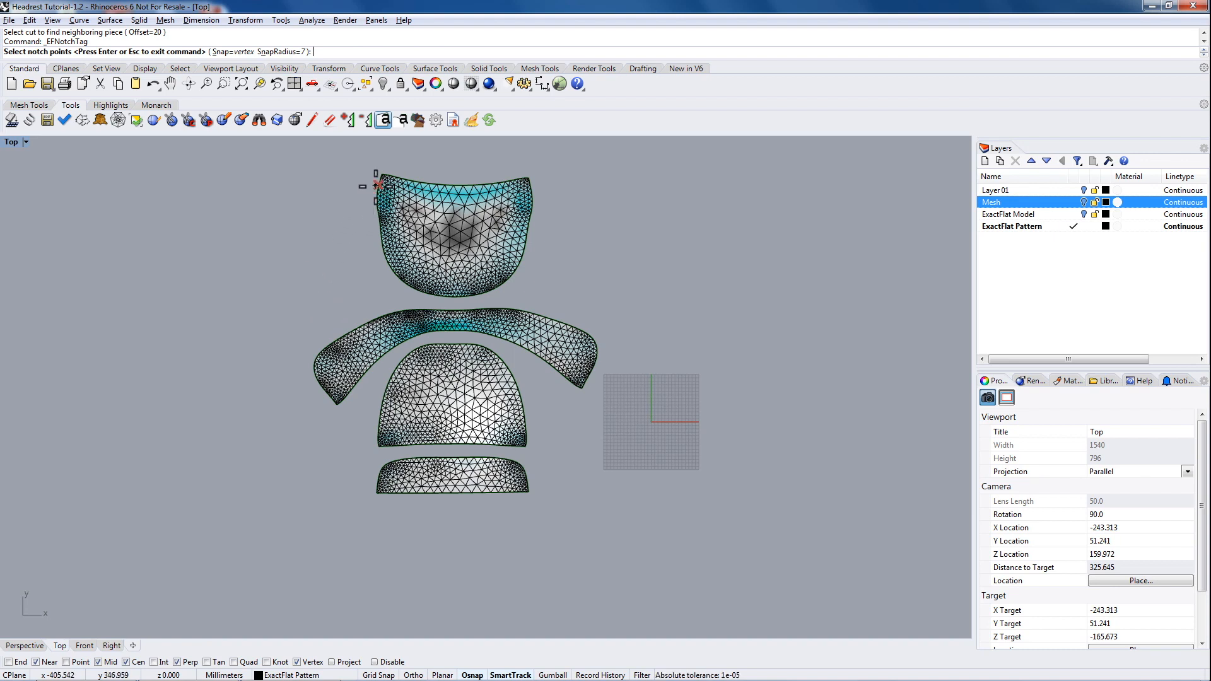
click(377, 186)
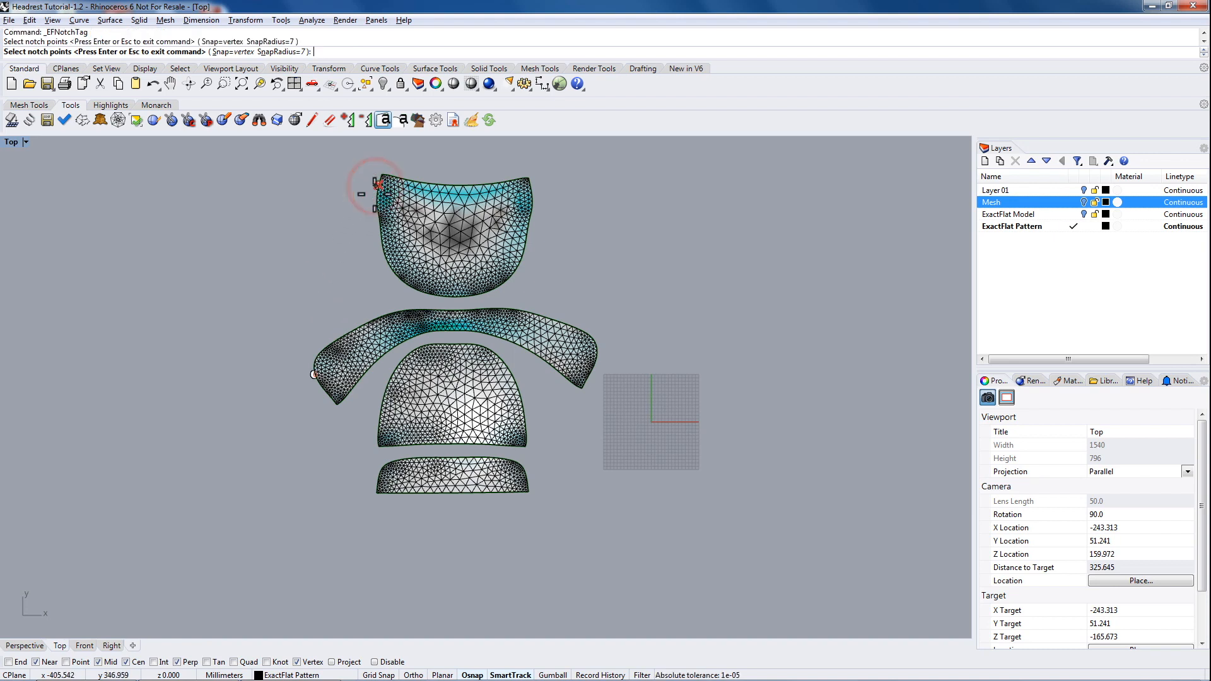
click(378, 222)
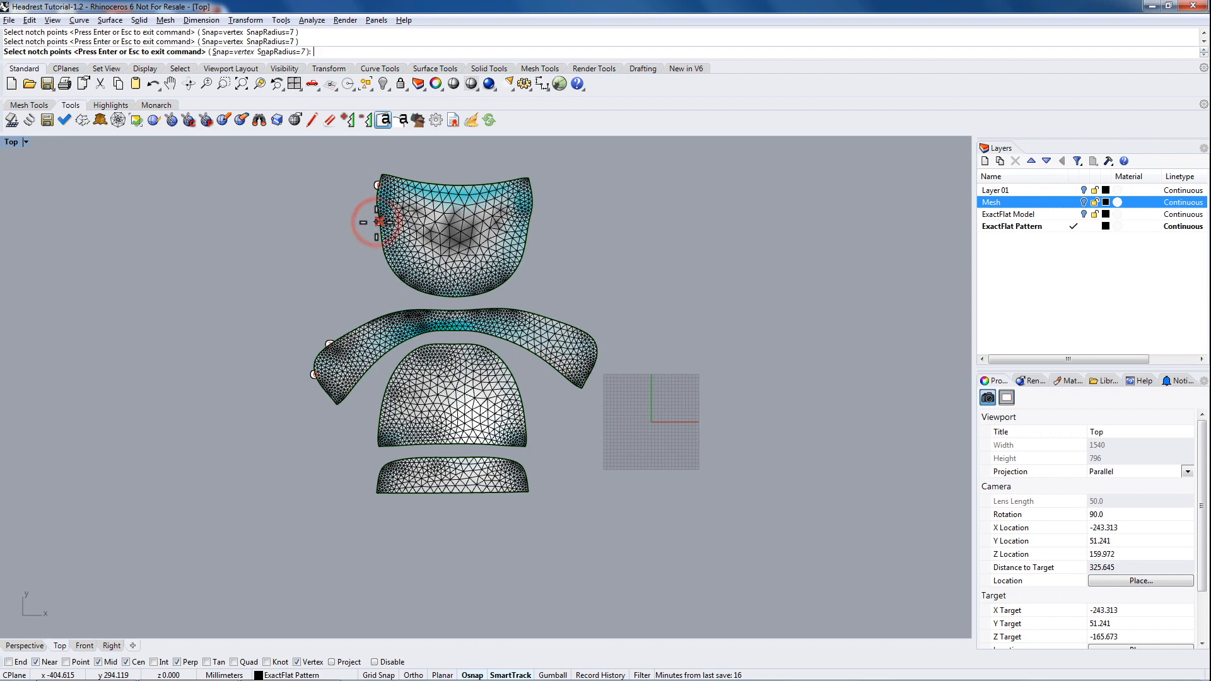
click(383, 255)
click(404, 283)
click(395, 311)
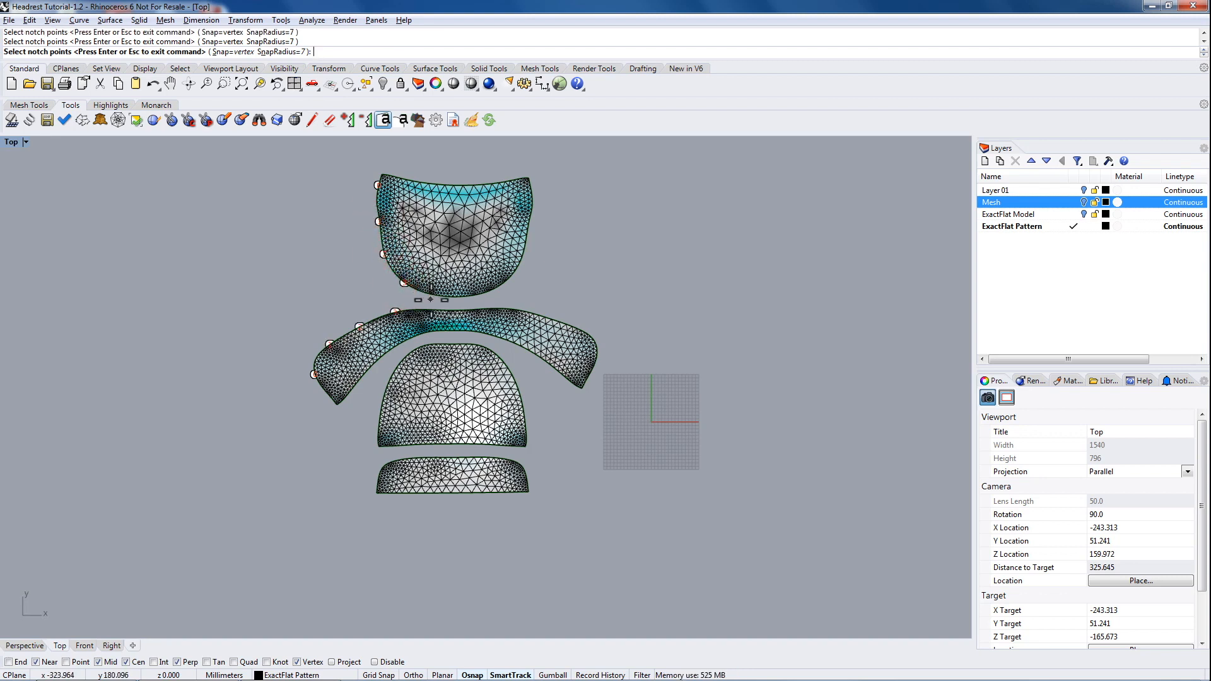
click(436, 295)
click(435, 310)
click(468, 296)
click(469, 309)
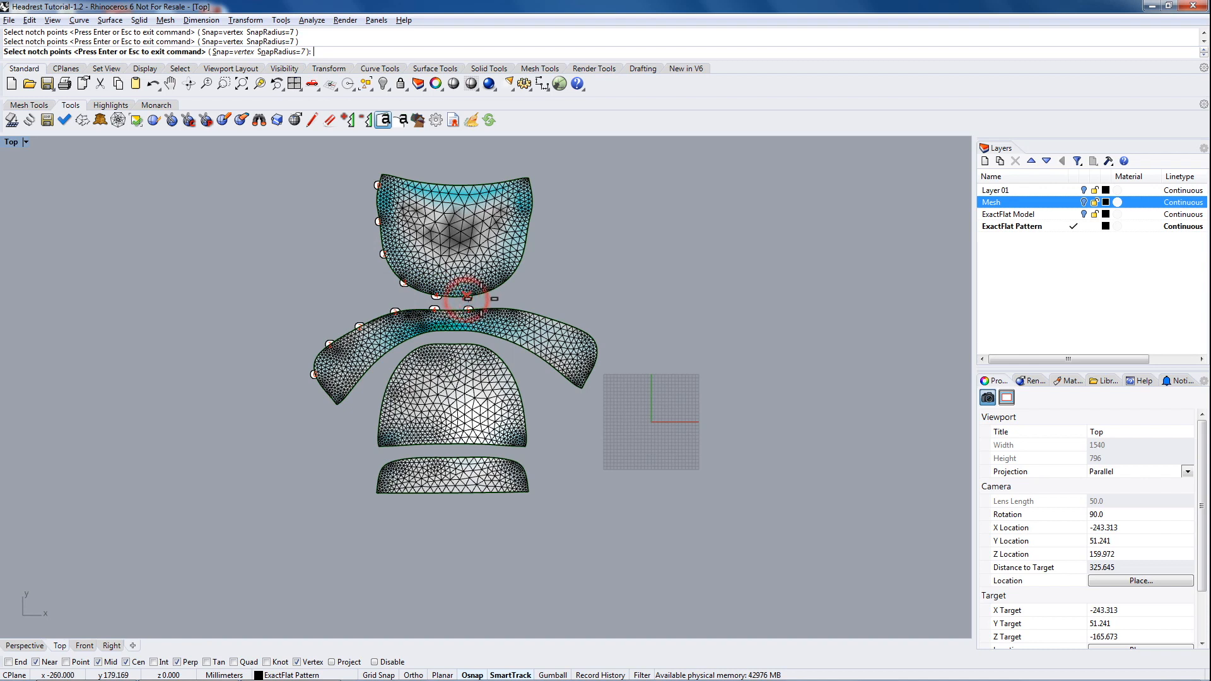
click(497, 289)
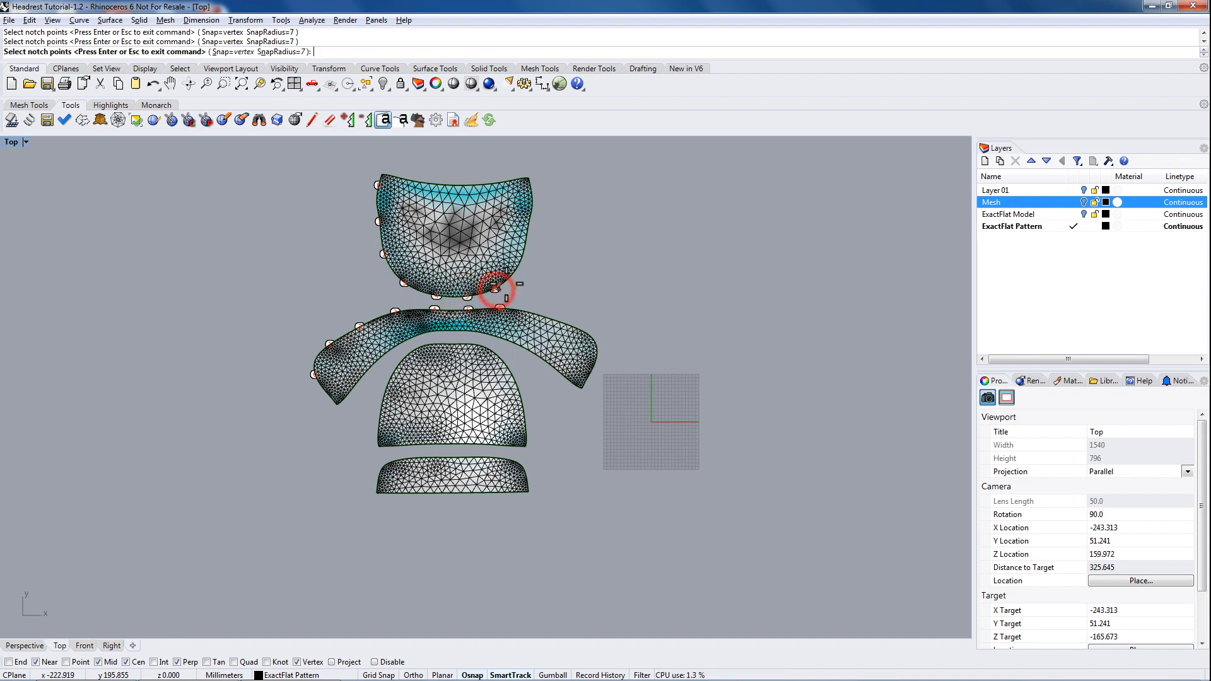
click(521, 264)
click(529, 228)
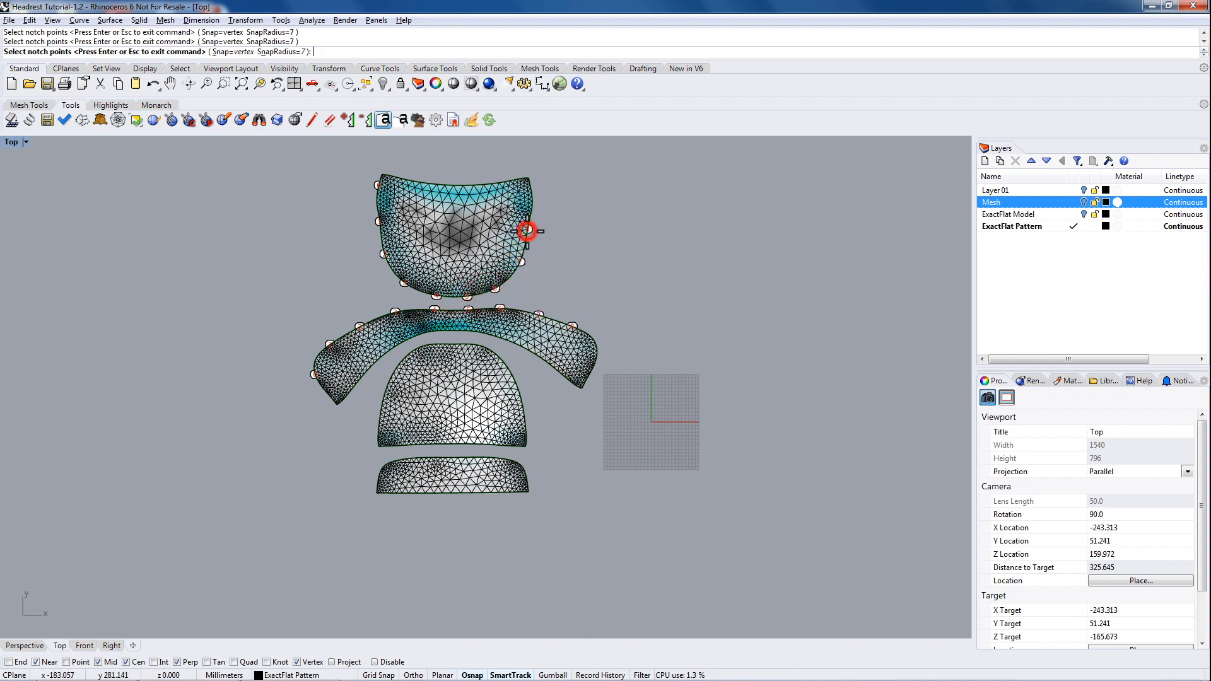
click(531, 193)
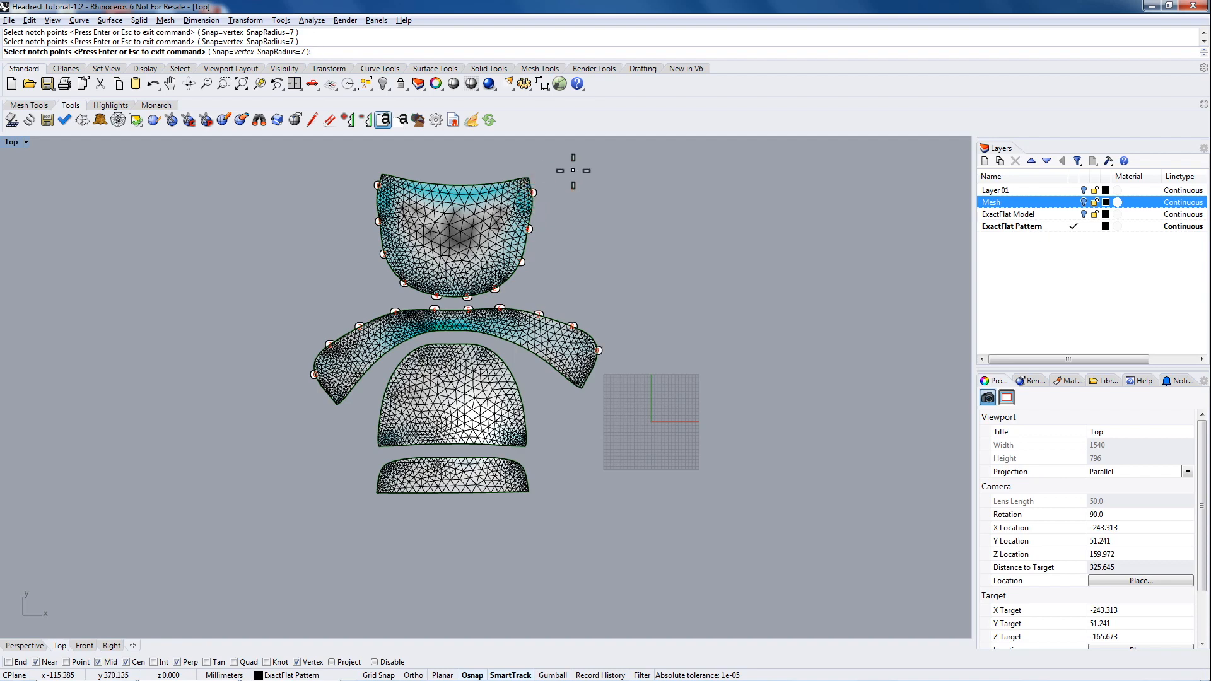
key(Return)
click(722, 429)
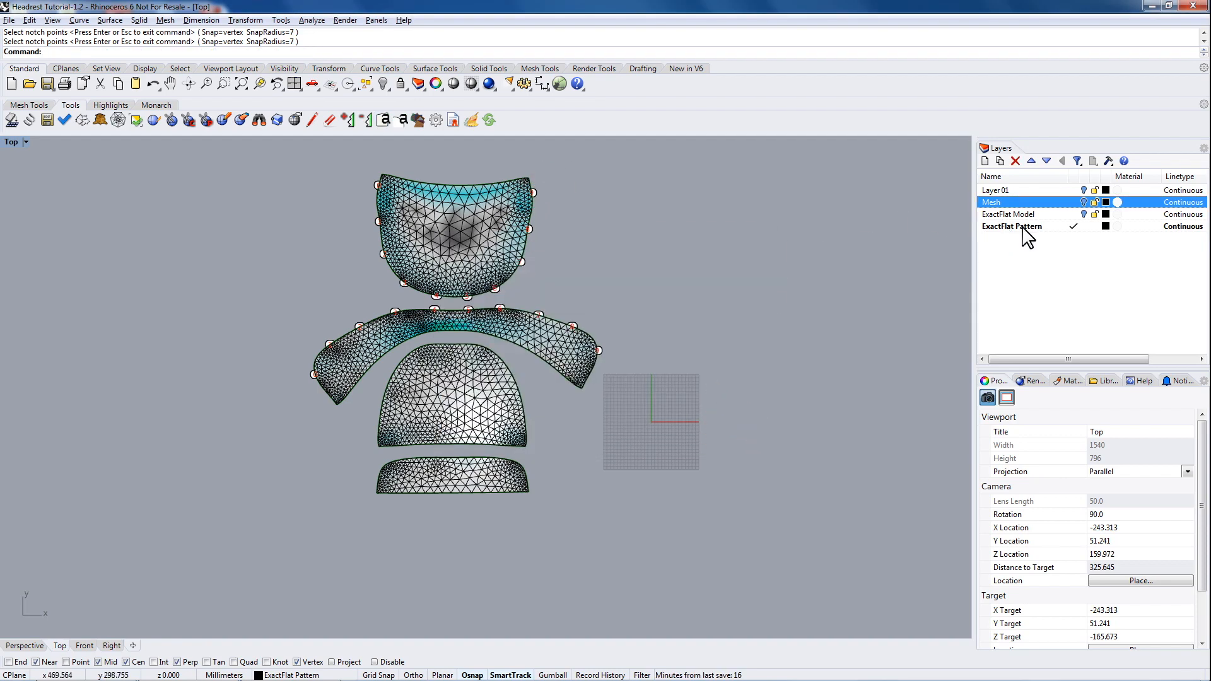
Make ExactFlat Model the current layer with ExactFlat Pattern hidden, and show the 3D headrest in a maximized Perspective view
click(1075, 215)
click(1084, 225)
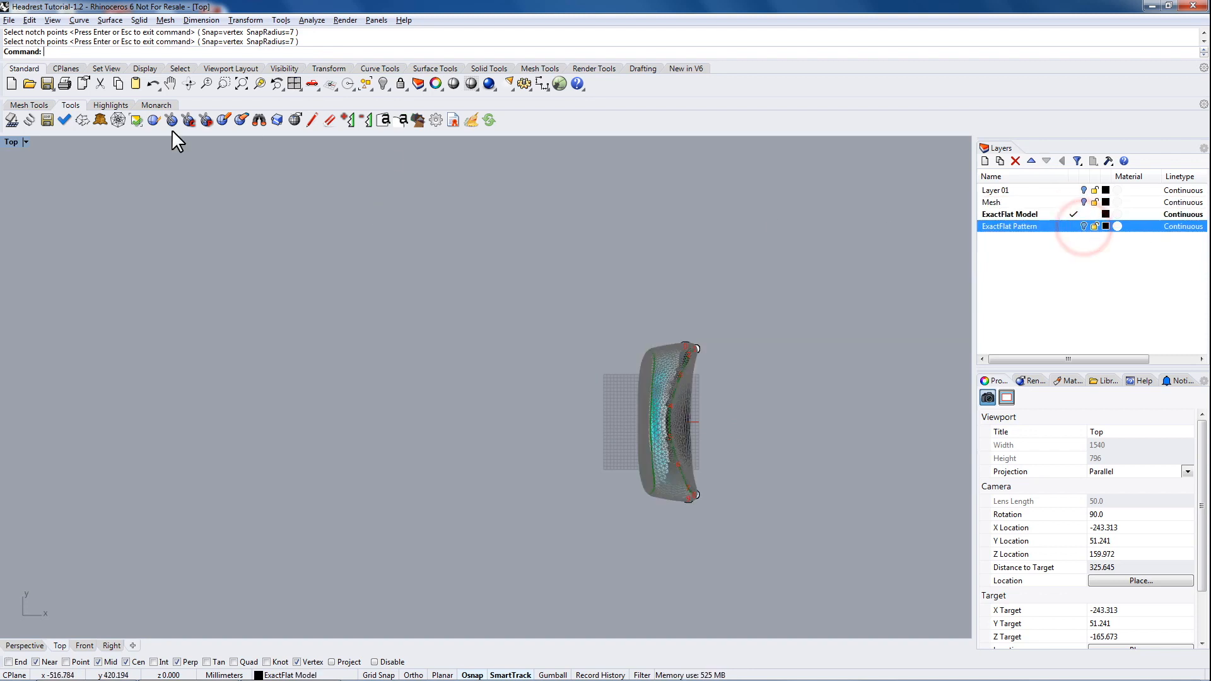
double_click(10, 142)
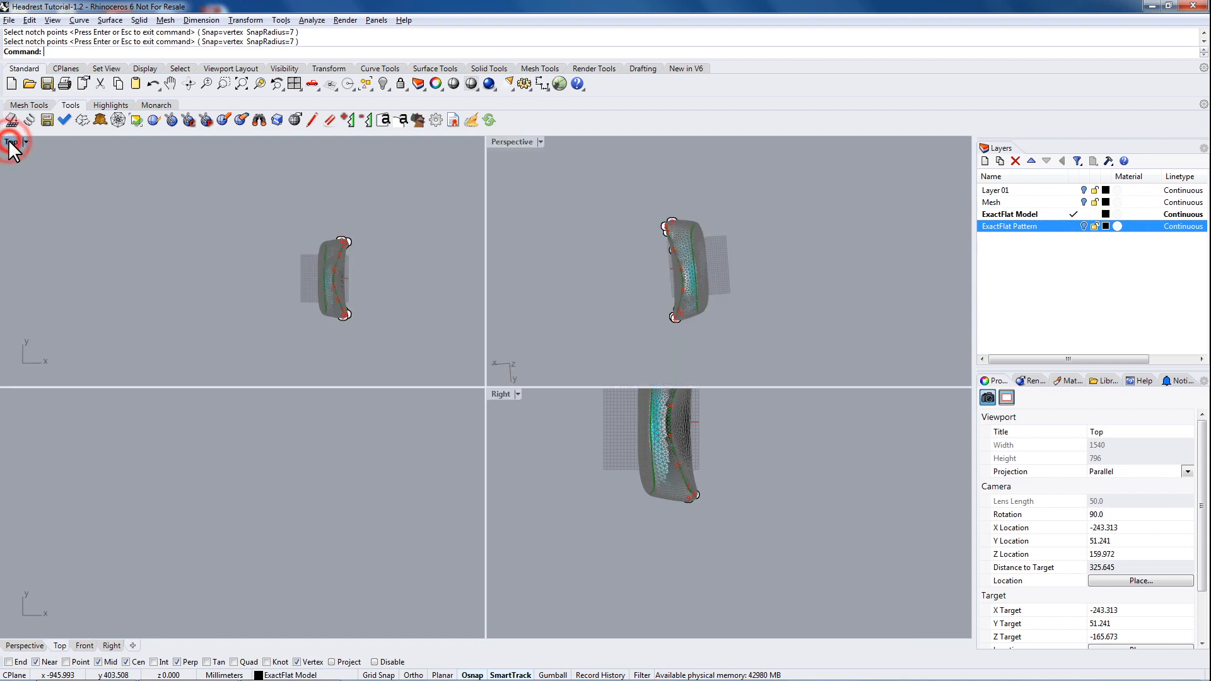
click(515, 142)
double_click(511, 142)
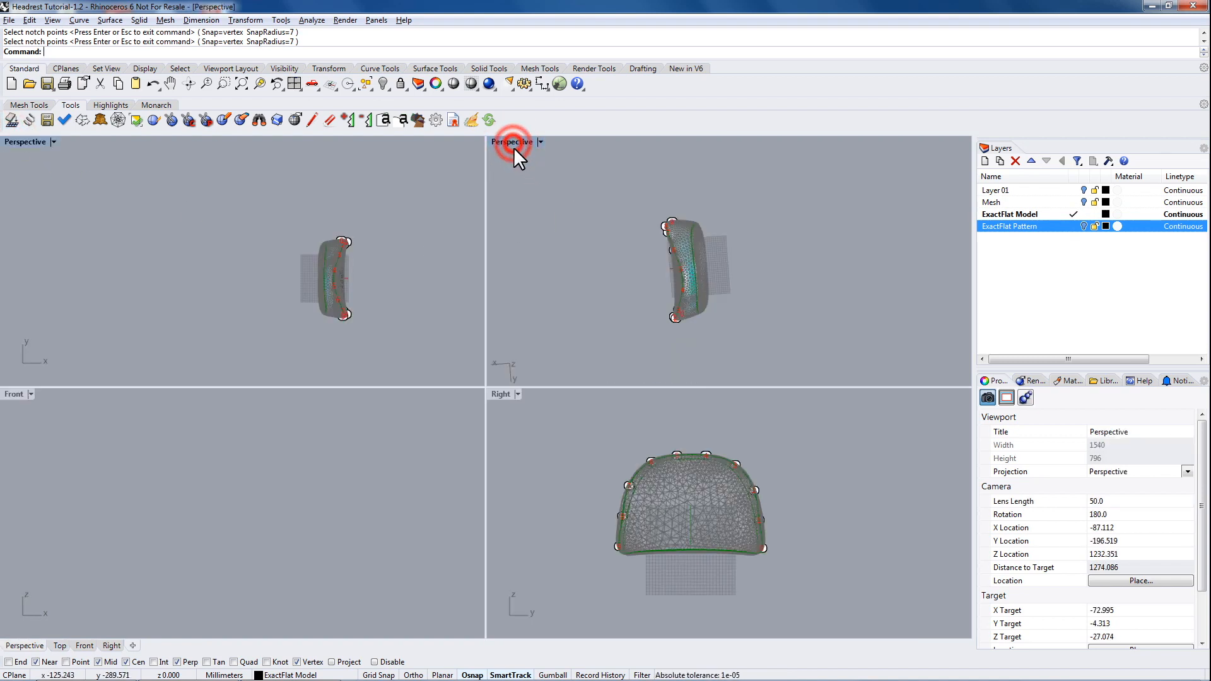
right_drag(500, 392, 486, 319)
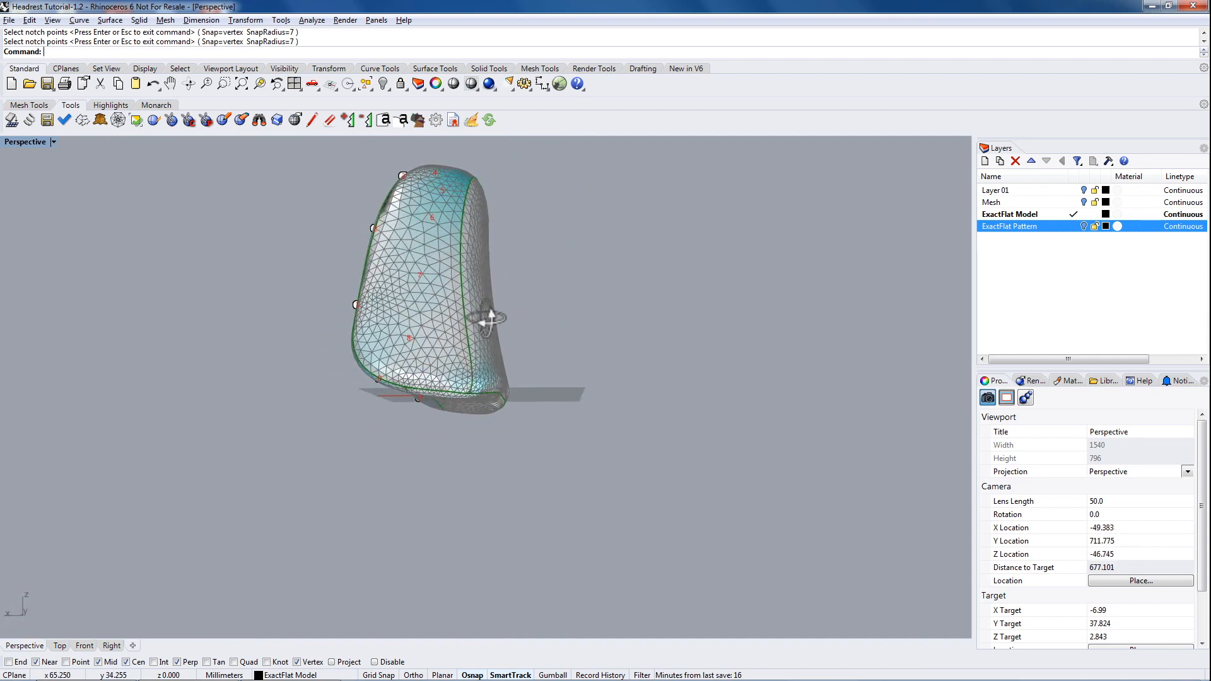
right_drag(606, 221, 468, 279)
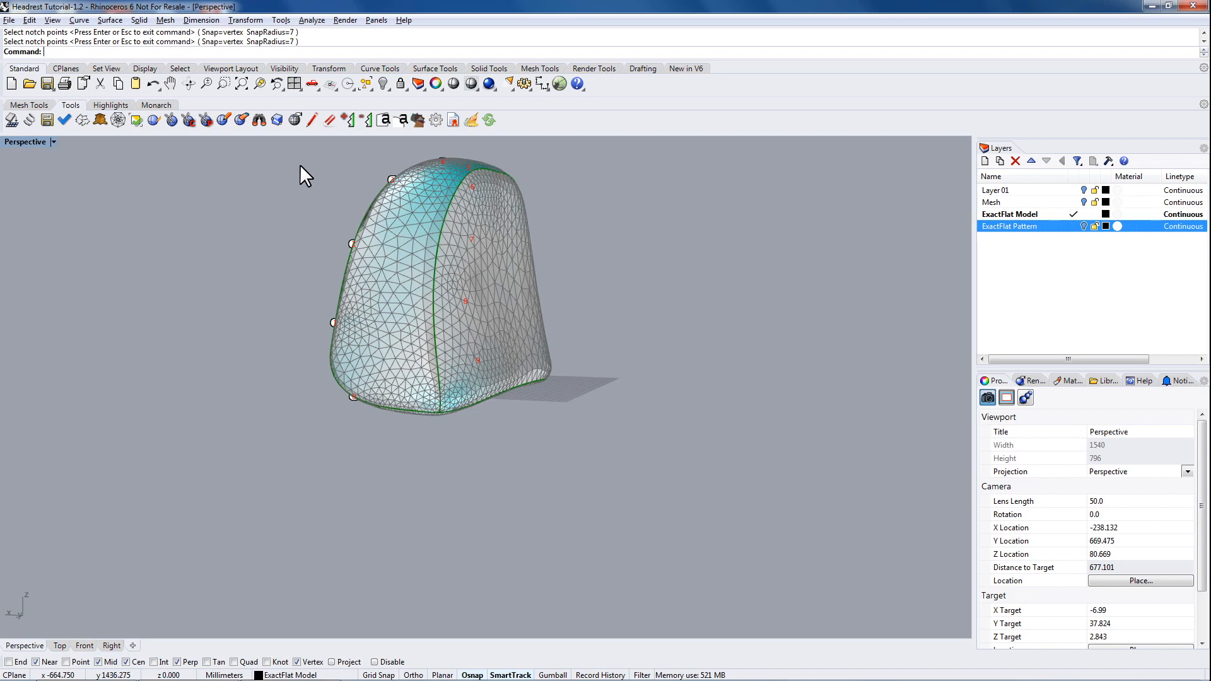
Add notch tags to the 3D headrest around the curved seam between the rear dome-shaped panel and the arched panel
click(383, 120)
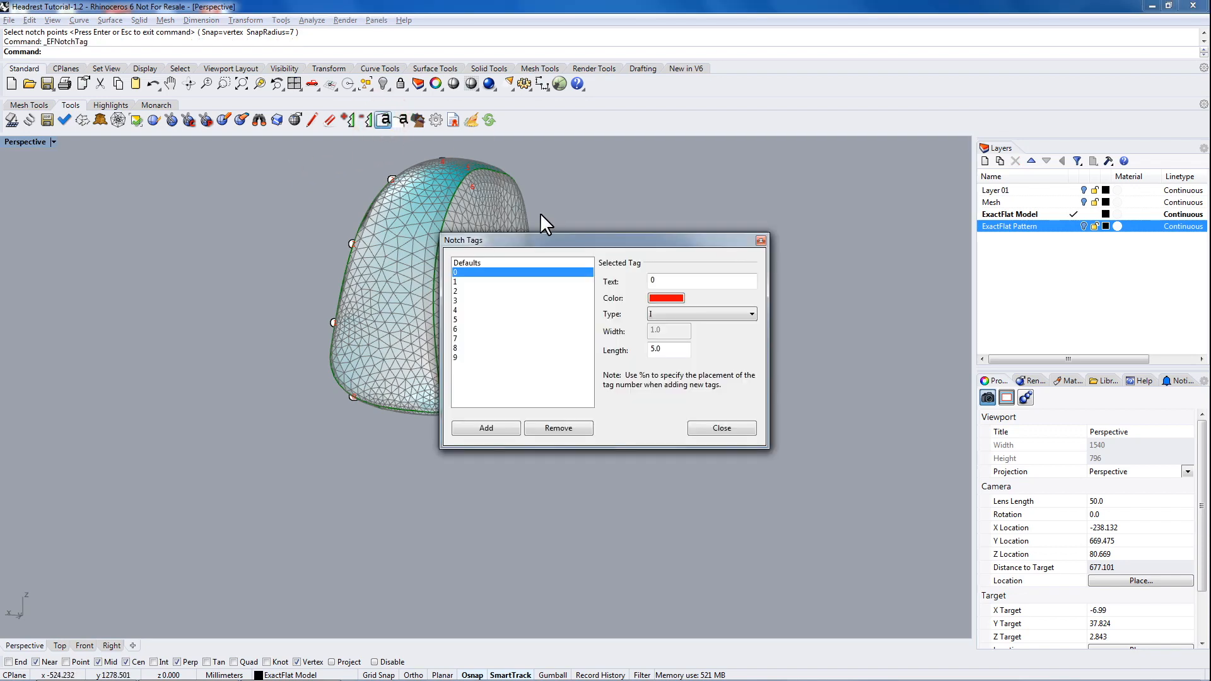
drag(536, 238, 683, 200)
click(628, 396)
right_drag(509, 438, 449, 358)
click(444, 359)
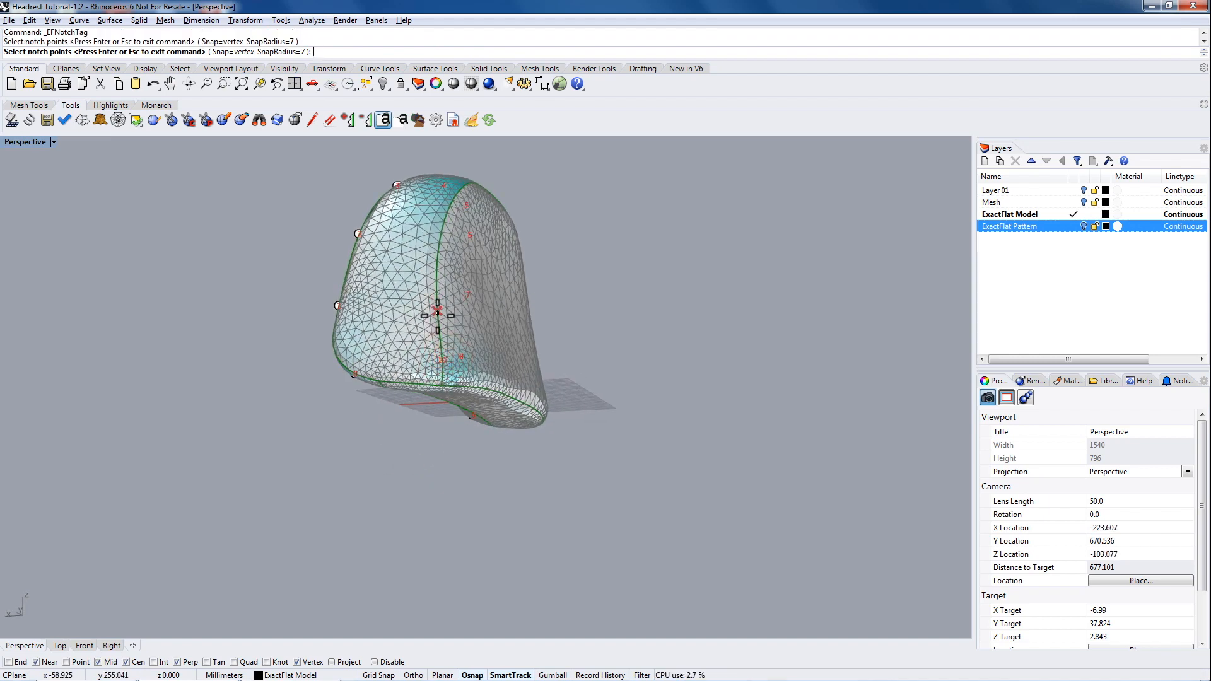
click(437, 312)
right_drag(438, 312, 475, 281)
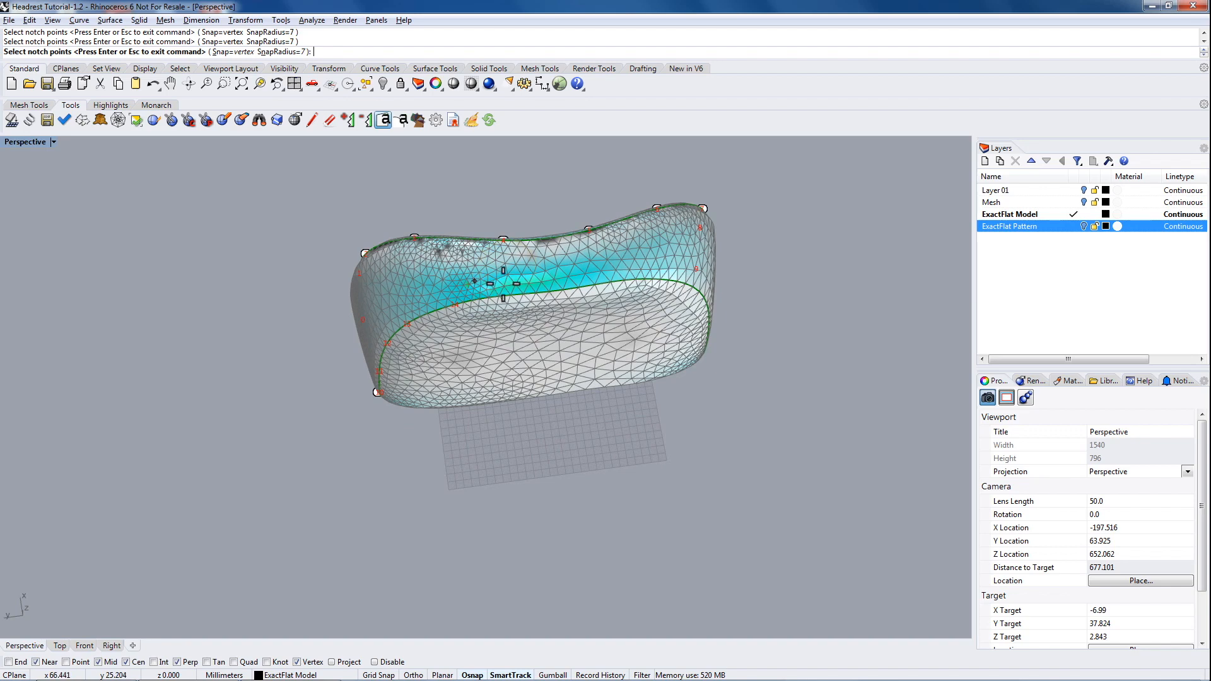
click(523, 294)
click(593, 286)
right_drag(610, 285, 664, 319)
click(657, 345)
right_drag(686, 374, 661, 331)
click(662, 332)
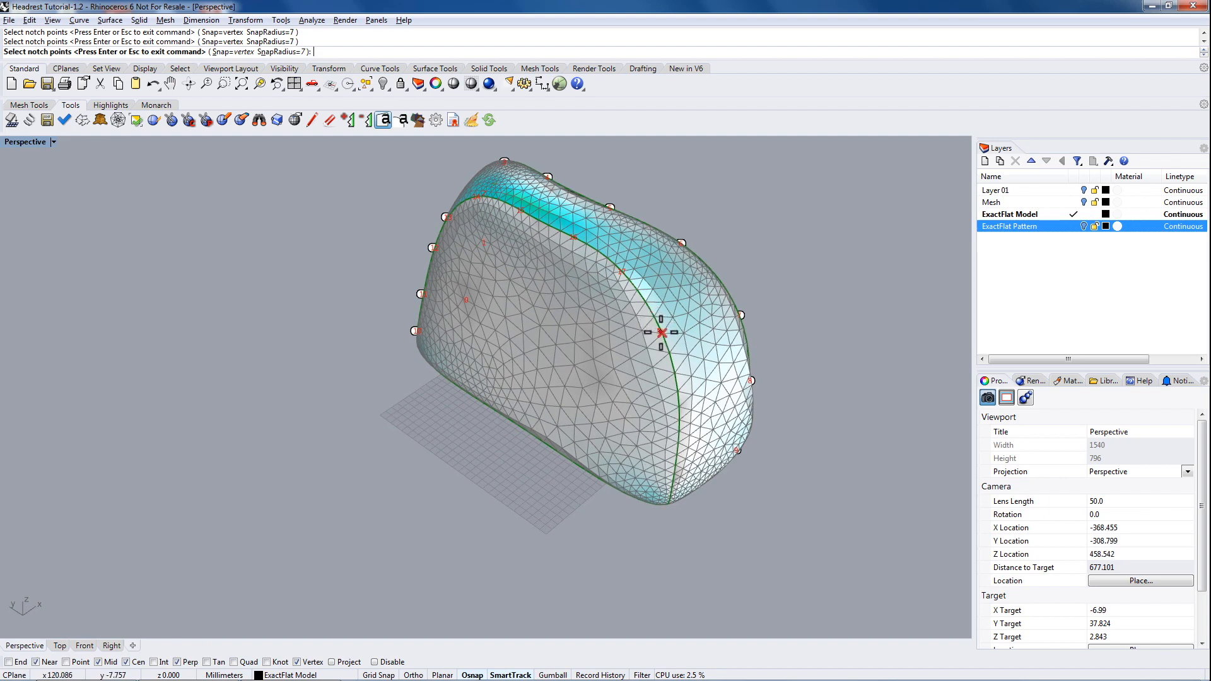
click(672, 404)
Add notch tags along the lower seam between the rear dome-shaped panel and the straight bottom panel
right_drag(675, 410, 554, 372)
click(699, 366)
click(649, 334)
click(594, 347)
click(551, 378)
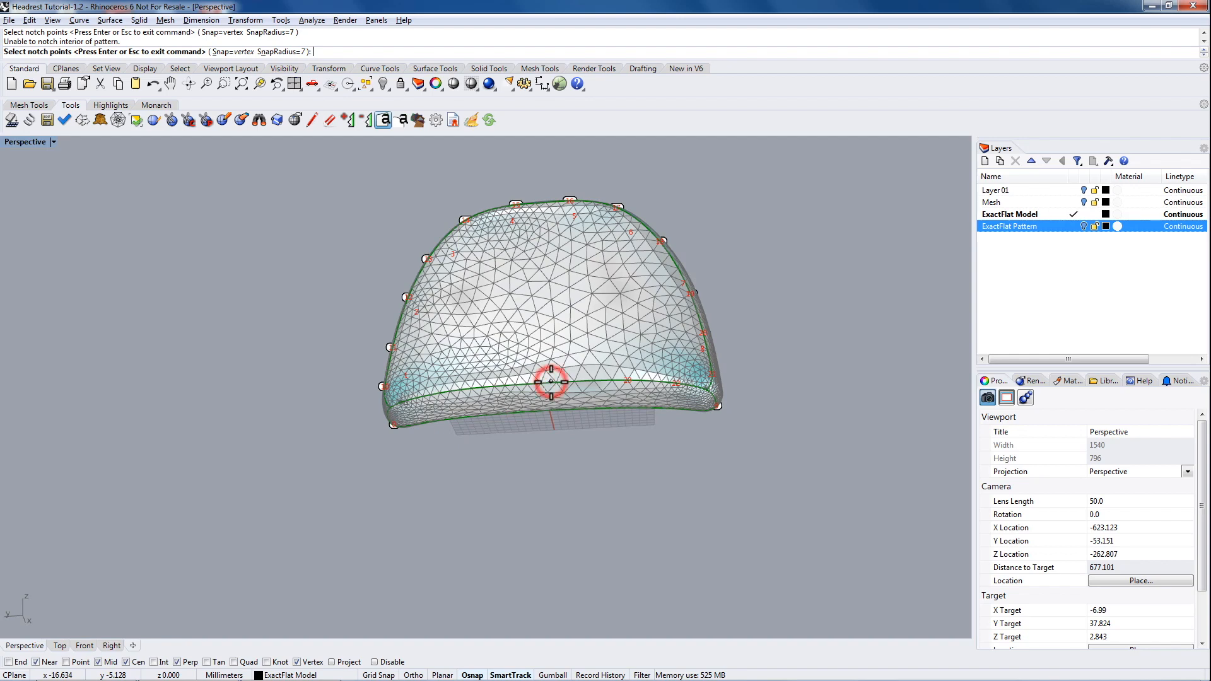
click(554, 381)
click(495, 385)
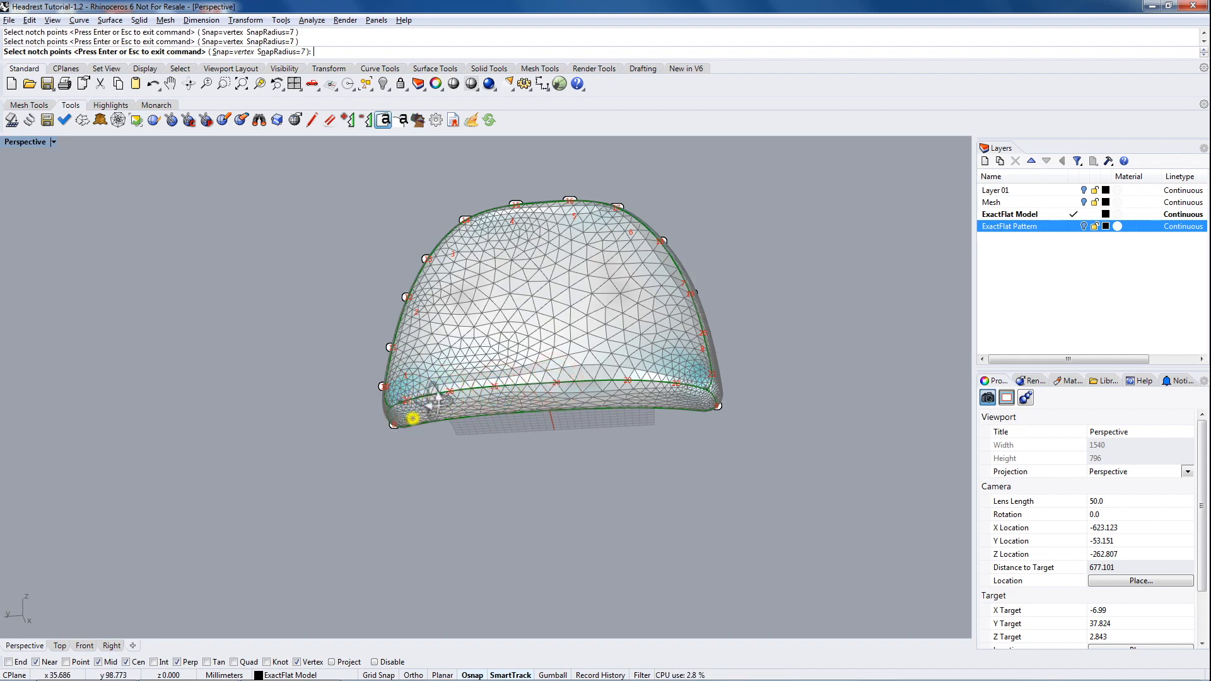
Add notch tags along the seam between the front panel and the straight bottom panel, and close the notch tag settings
right_drag(413, 413, 770, 368)
click(555, 328)
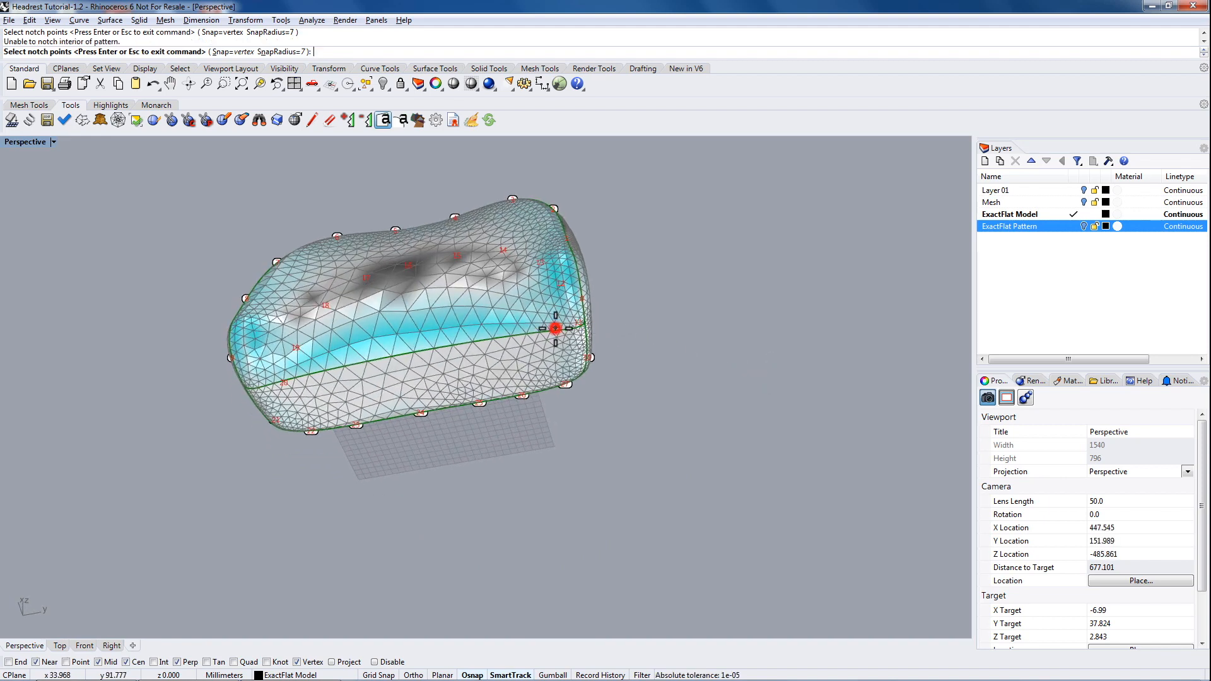
click(470, 343)
click(392, 356)
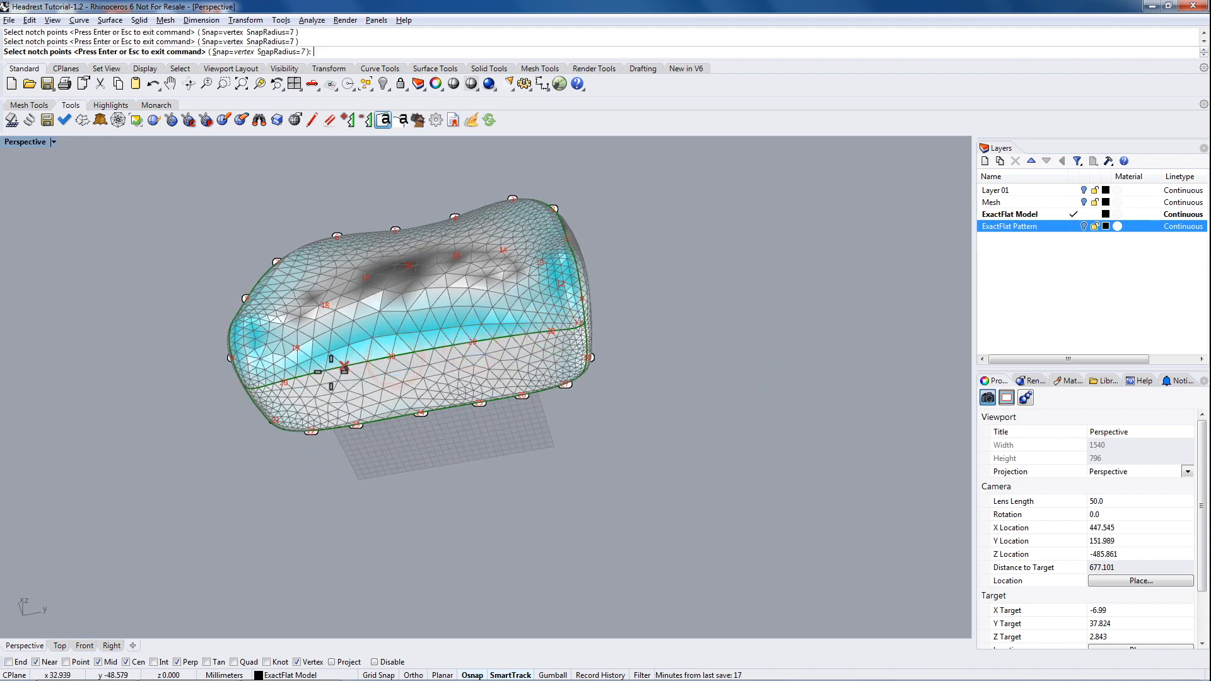
click(310, 374)
right_drag(315, 333, 400, 386)
key(Return)
click(724, 431)
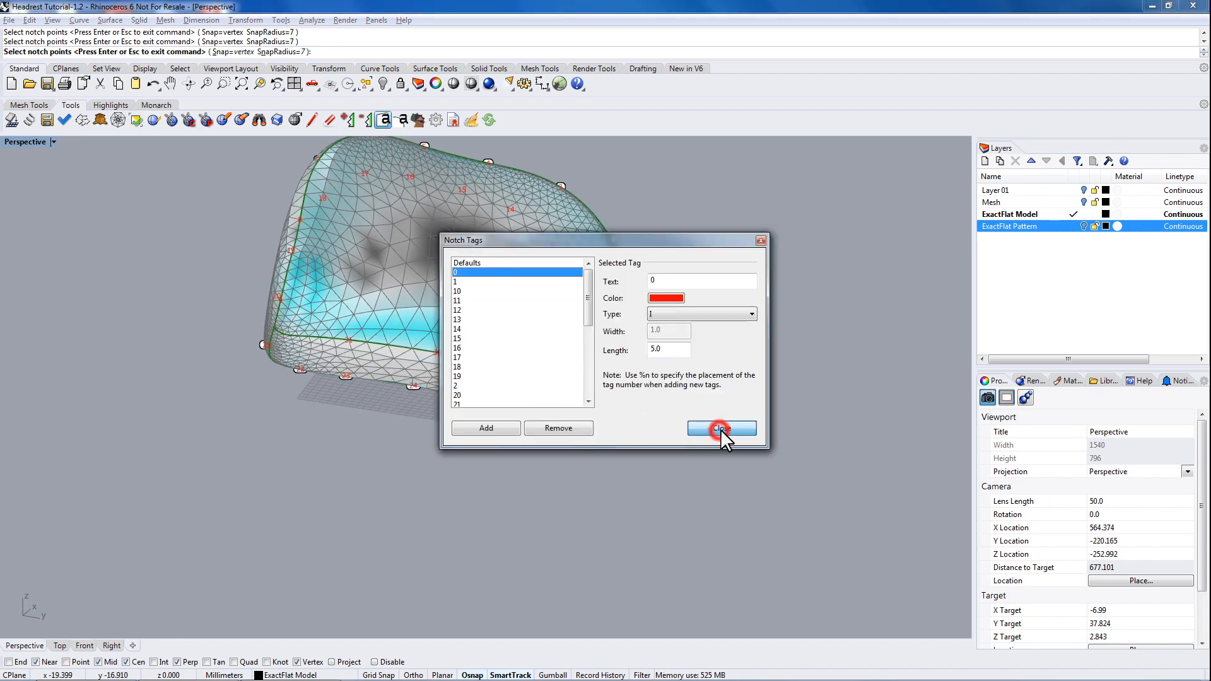
Make ExactFlat Pattern the current layer with ExactFlat Model hidden, and show the flat pieces in a maximized Top view
click(1074, 226)
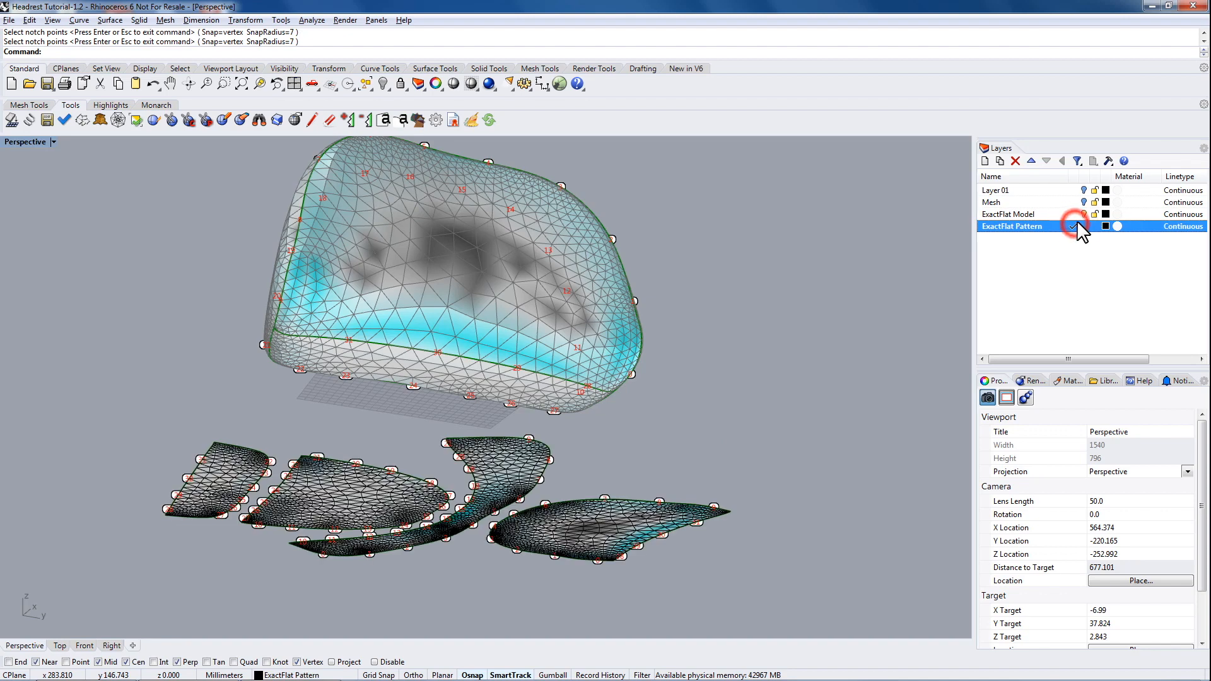
click(1084, 214)
right_drag(688, 258, 272, 201)
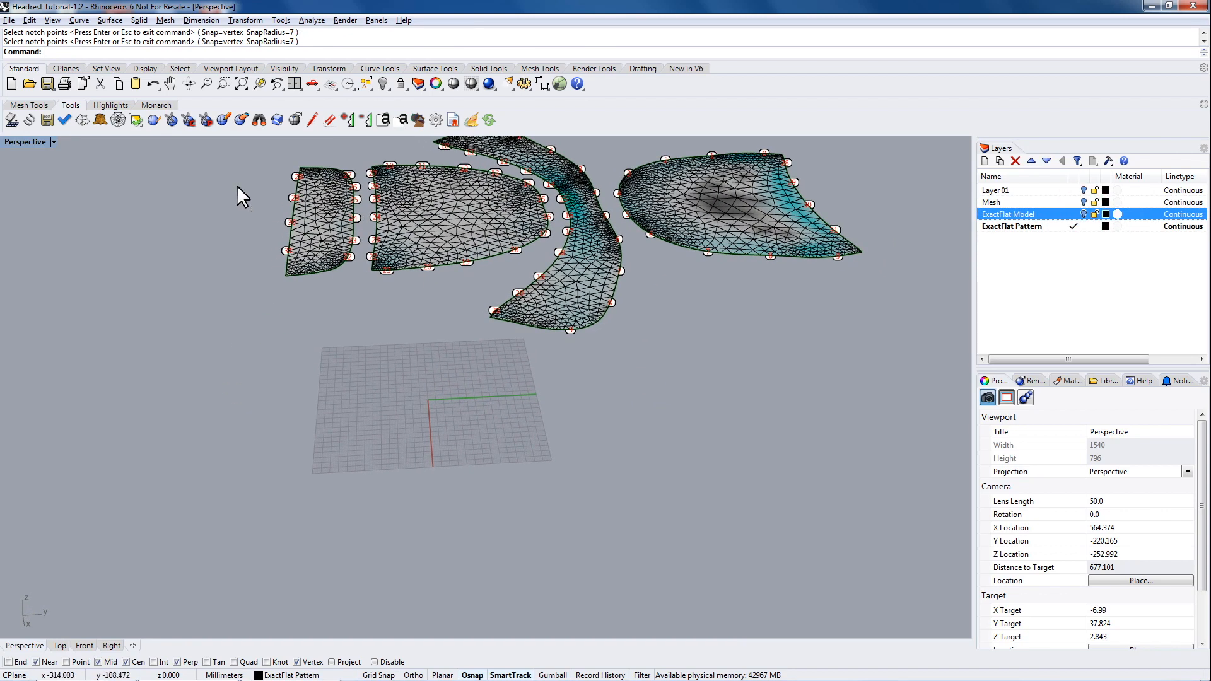
double_click(23, 142)
double_click(17, 140)
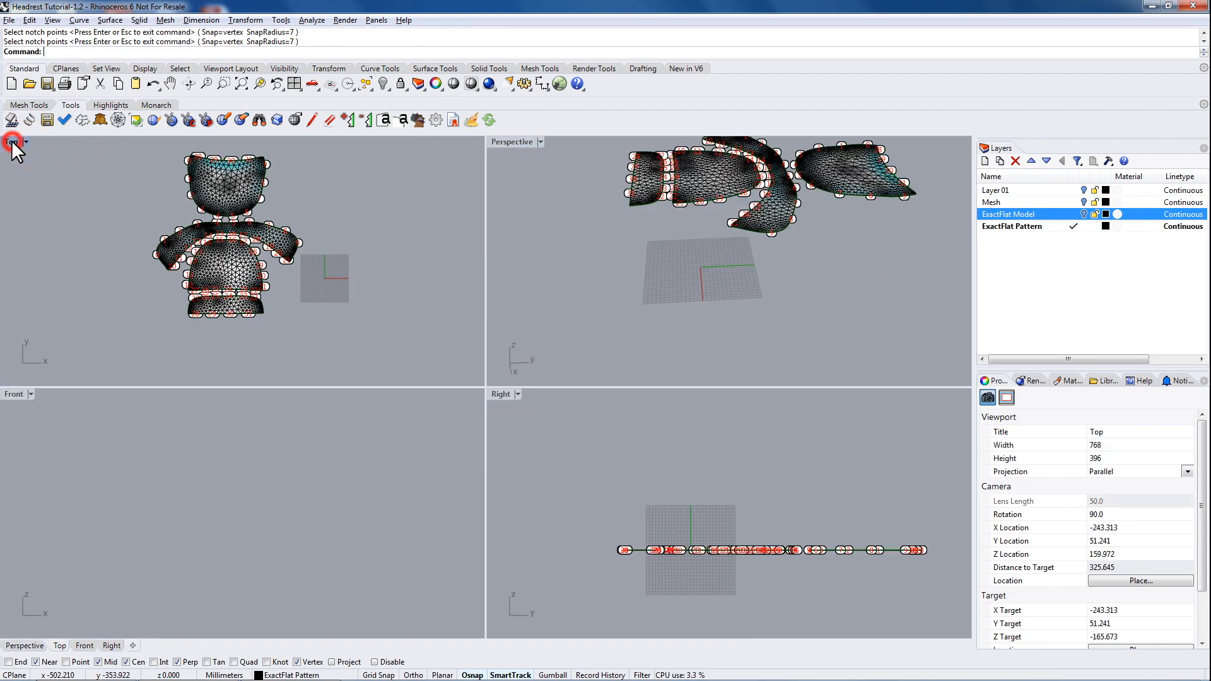
right_drag(584, 240, 627, 301)
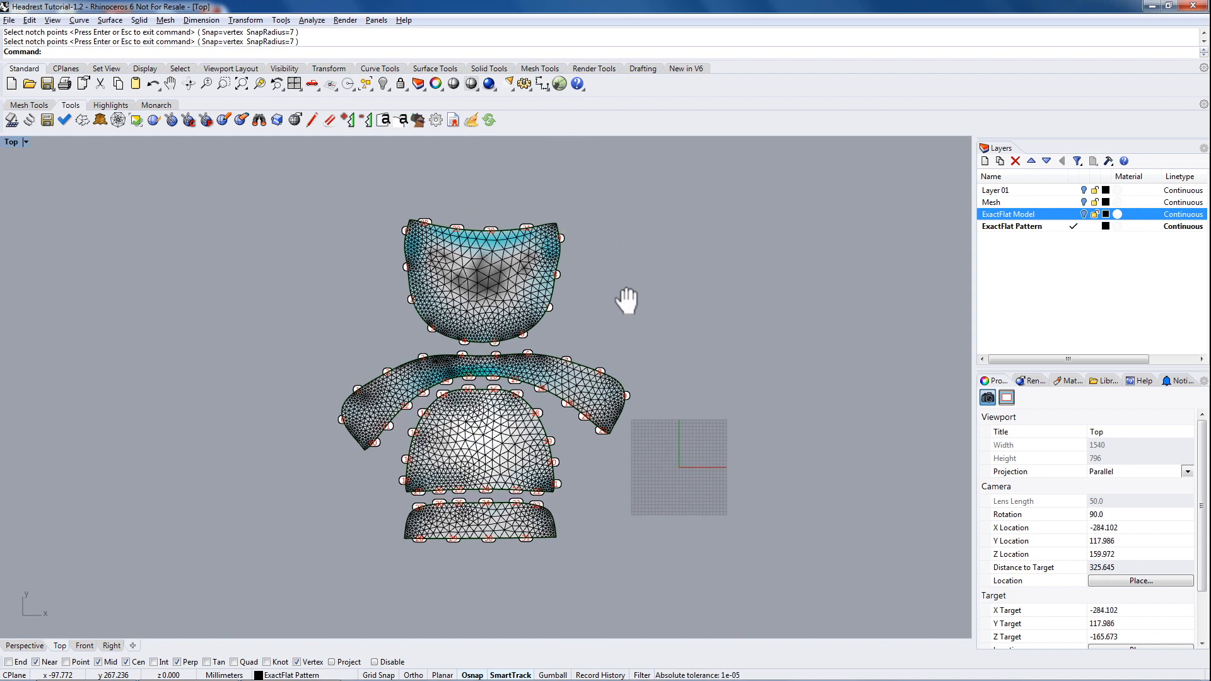
right_drag(622, 316, 660, 325)
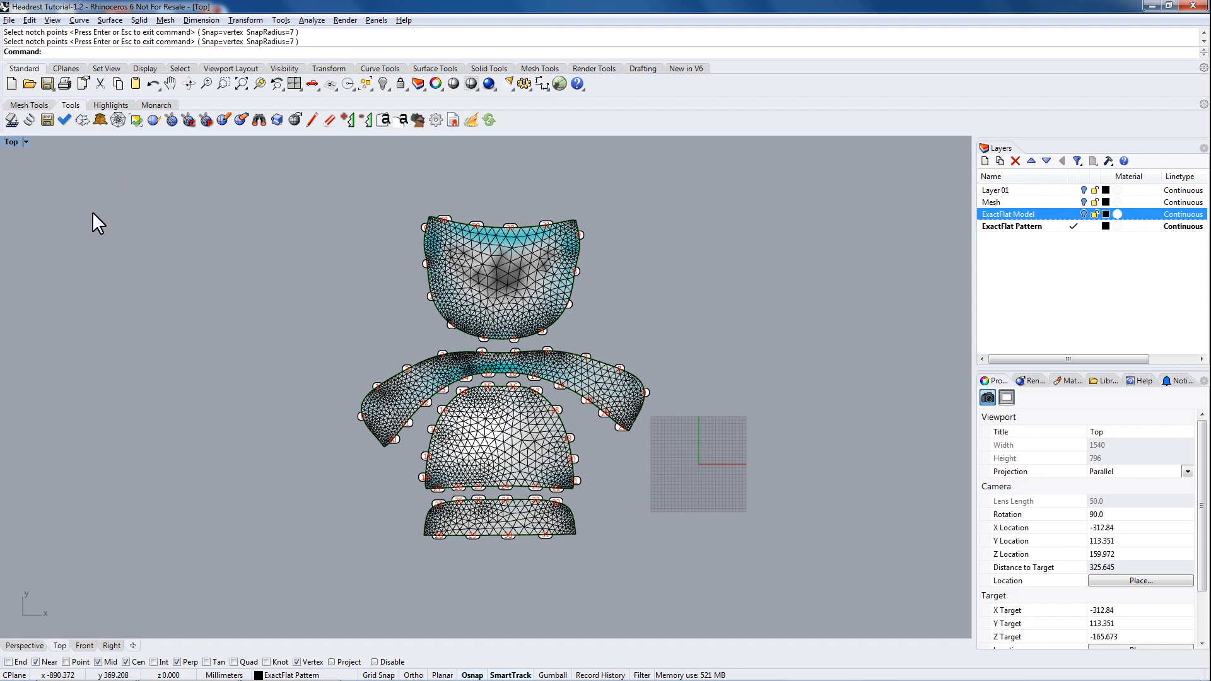
Export the flattened pattern as an Autocad DXF file named Headrest Tutorial-1.2 in the Videos folder
click(47, 121)
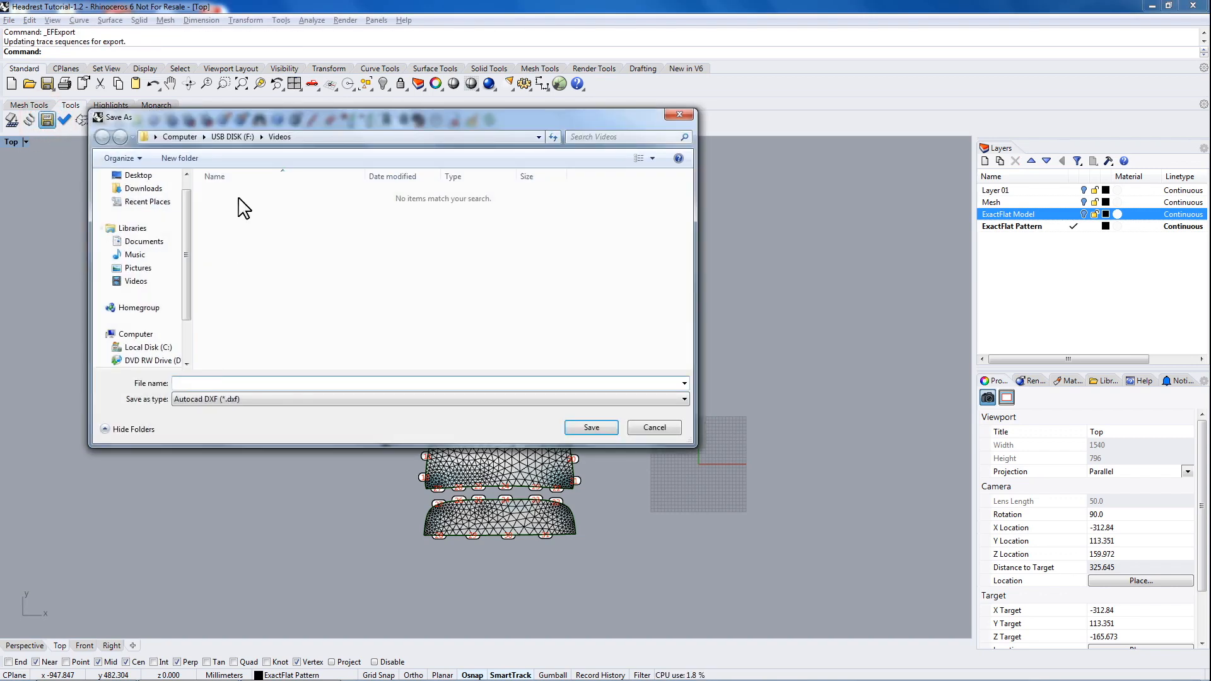
click(212, 385)
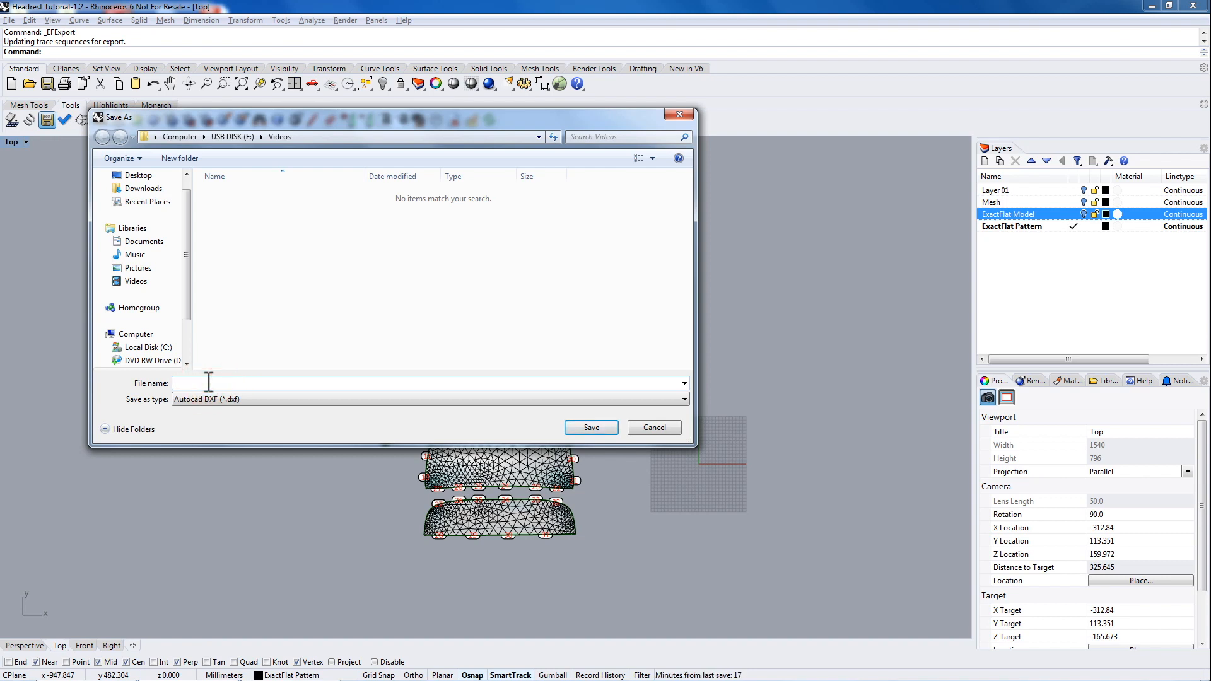
text(hea)
key(Down)
key(BackSpace)
key(BackSpace)
key(BackSpace)
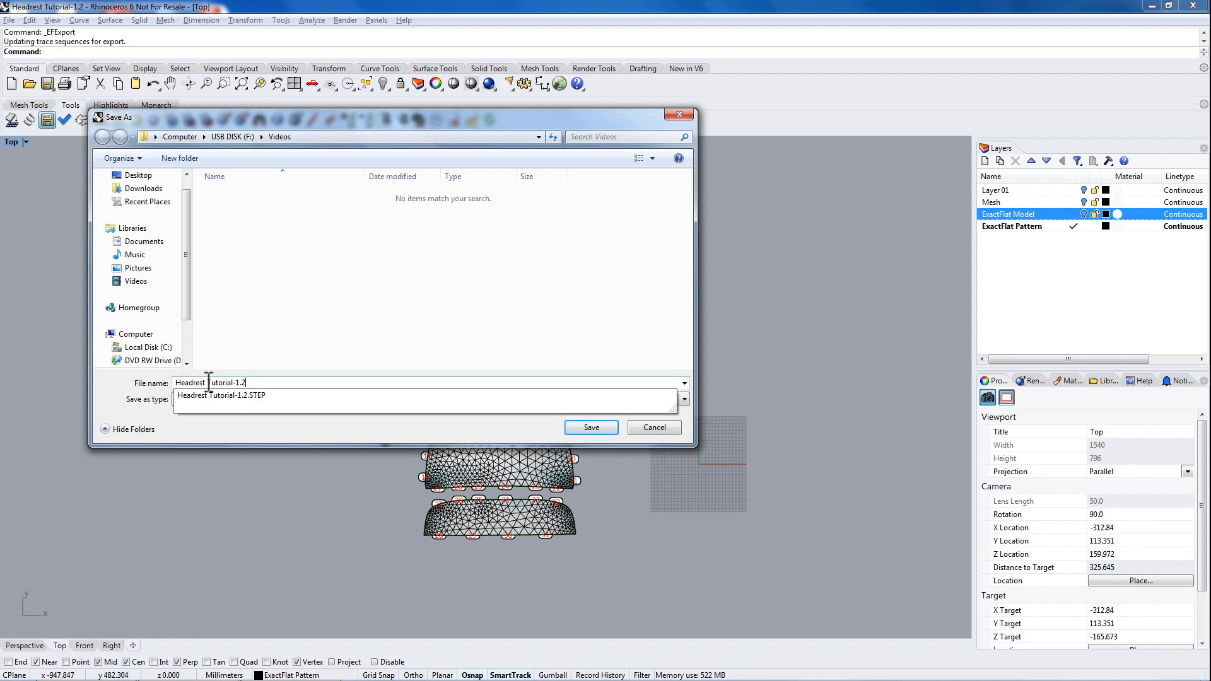
key(Return)
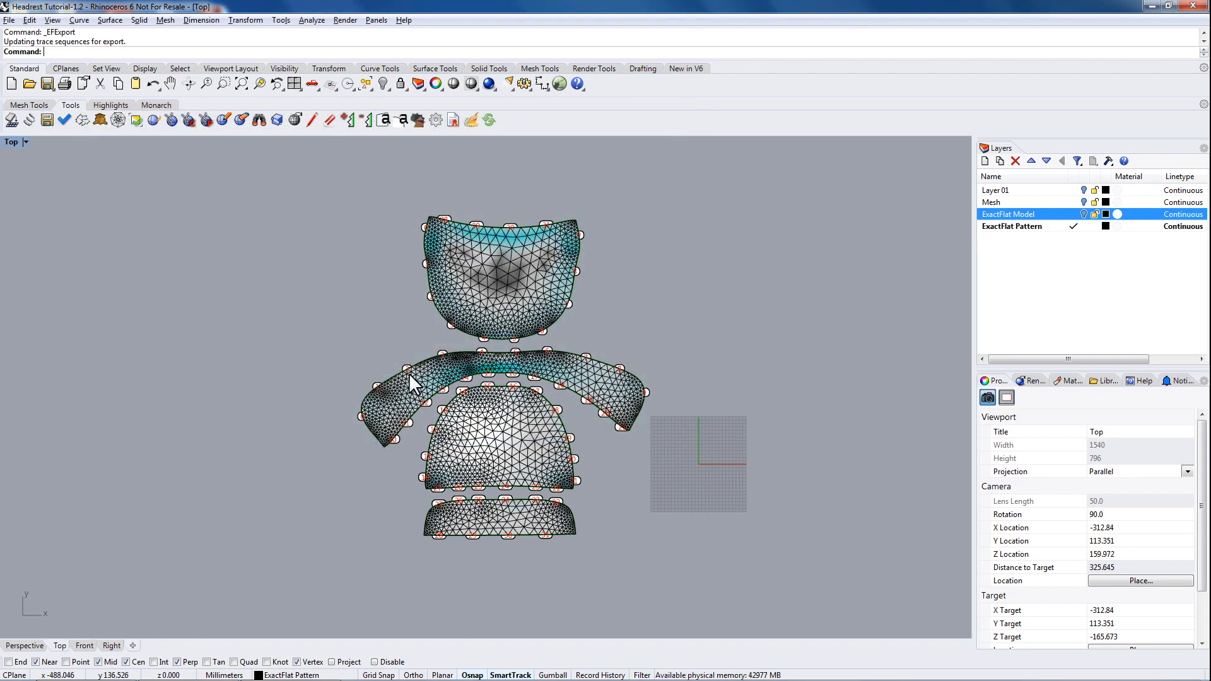
Import Headrest Tutorial-1.2.dxf beside the flattened pieces, keeping the default DXF import options with millimeters as model and layout units
right_drag(655, 259, 407, 285)
key(Return)
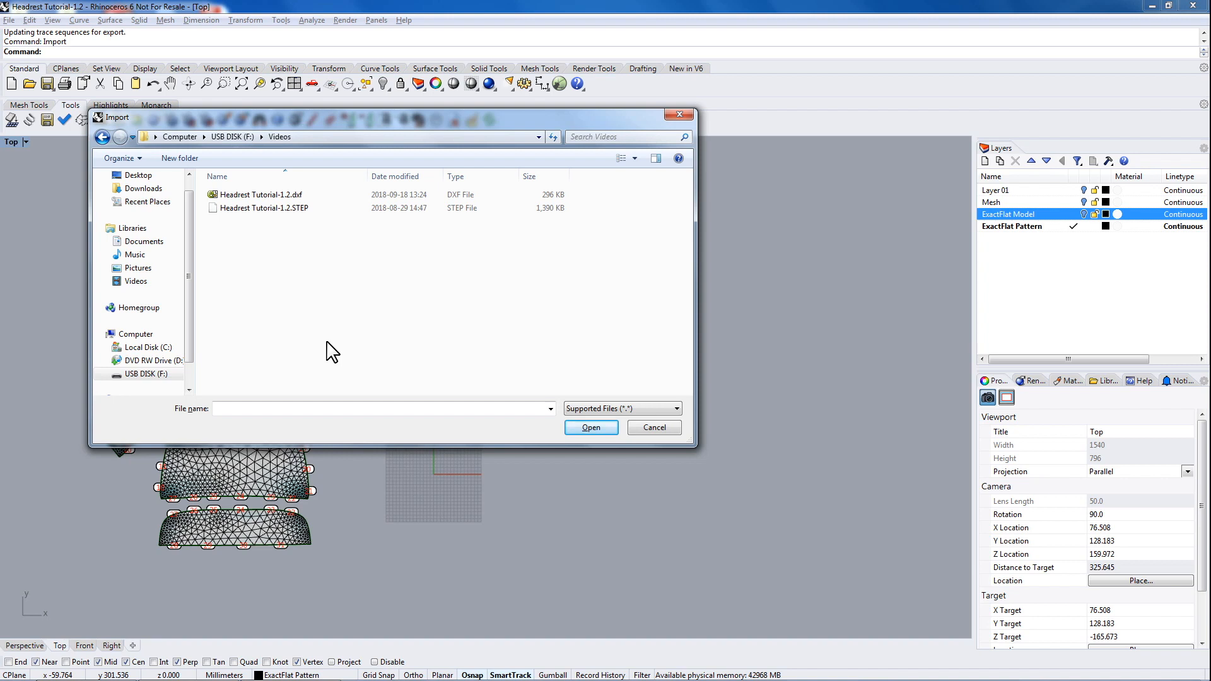
click(287, 196)
click(591, 428)
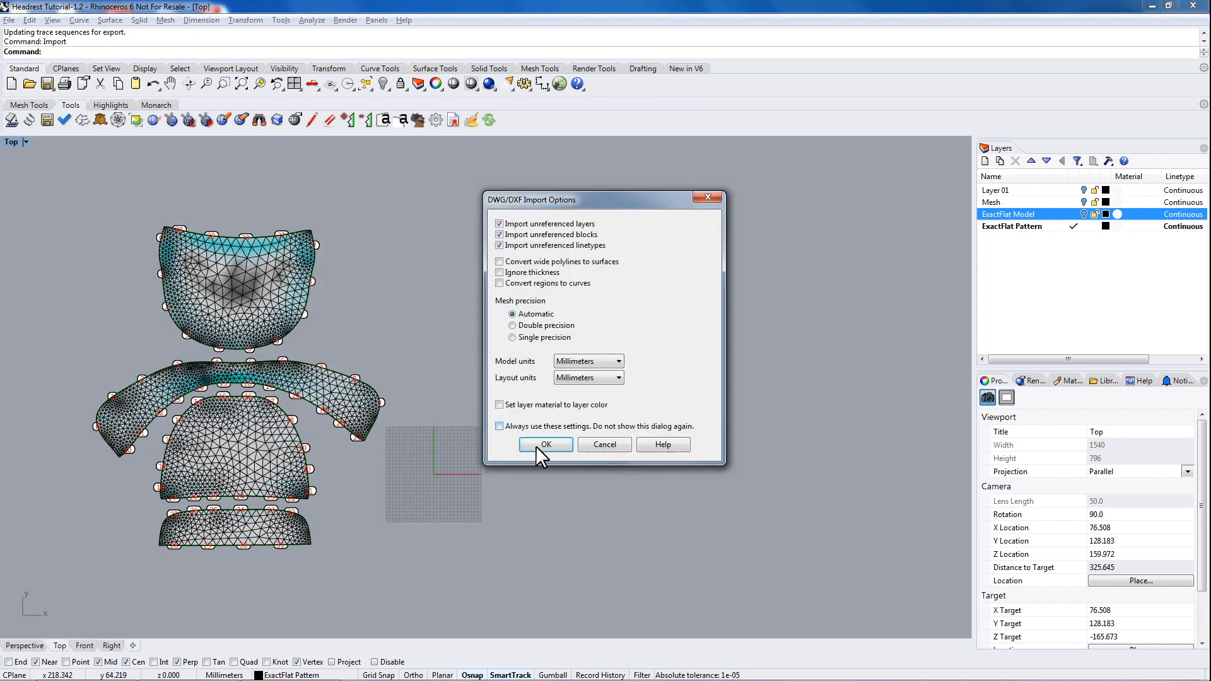
click(548, 444)
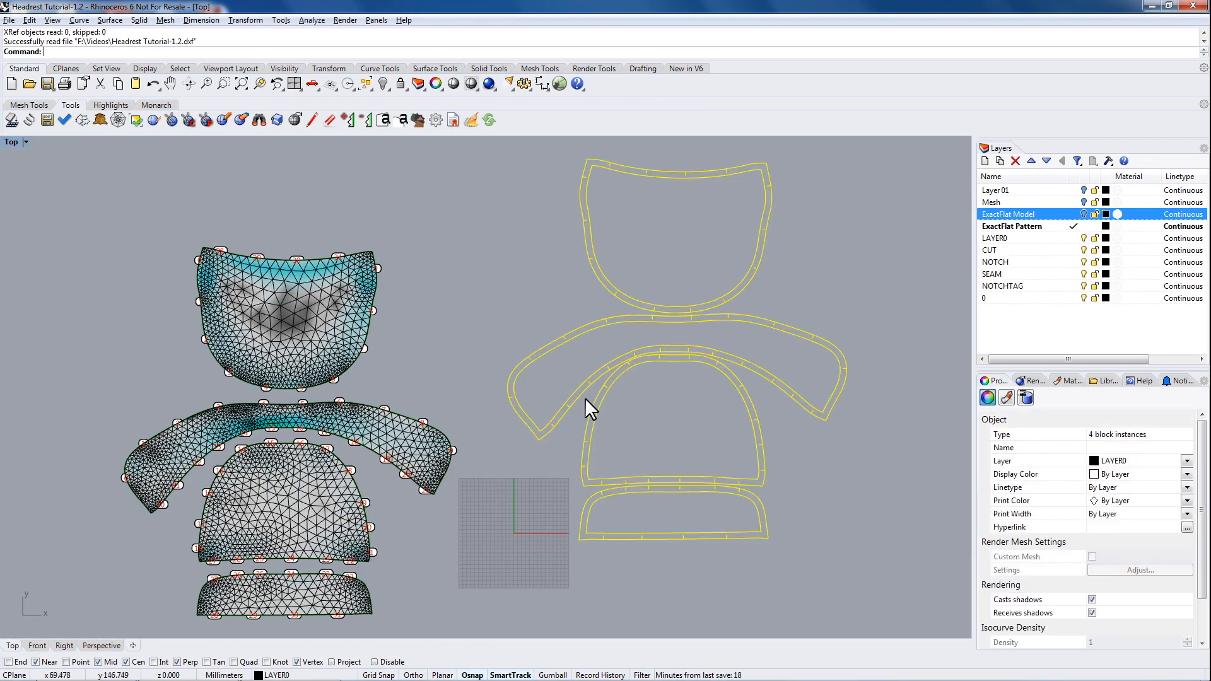
Move the four imported pattern outlines slightly closer to the flattened pieces and deselect them
drag(648, 360, 634, 411)
click(781, 315)
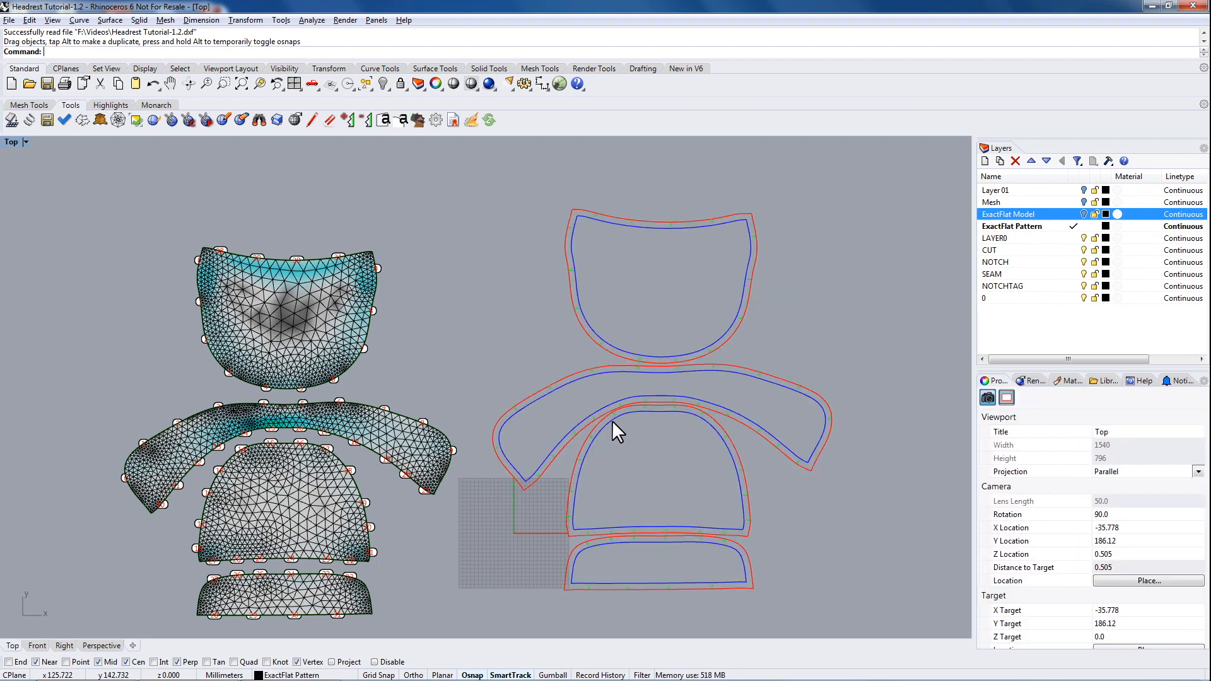
Examine the notch marks and notch tag numbers along the imported seam between the front panel and the straight bottom panel
scroll(647, 564, up, 2)
scroll(554, 513, up, 5)
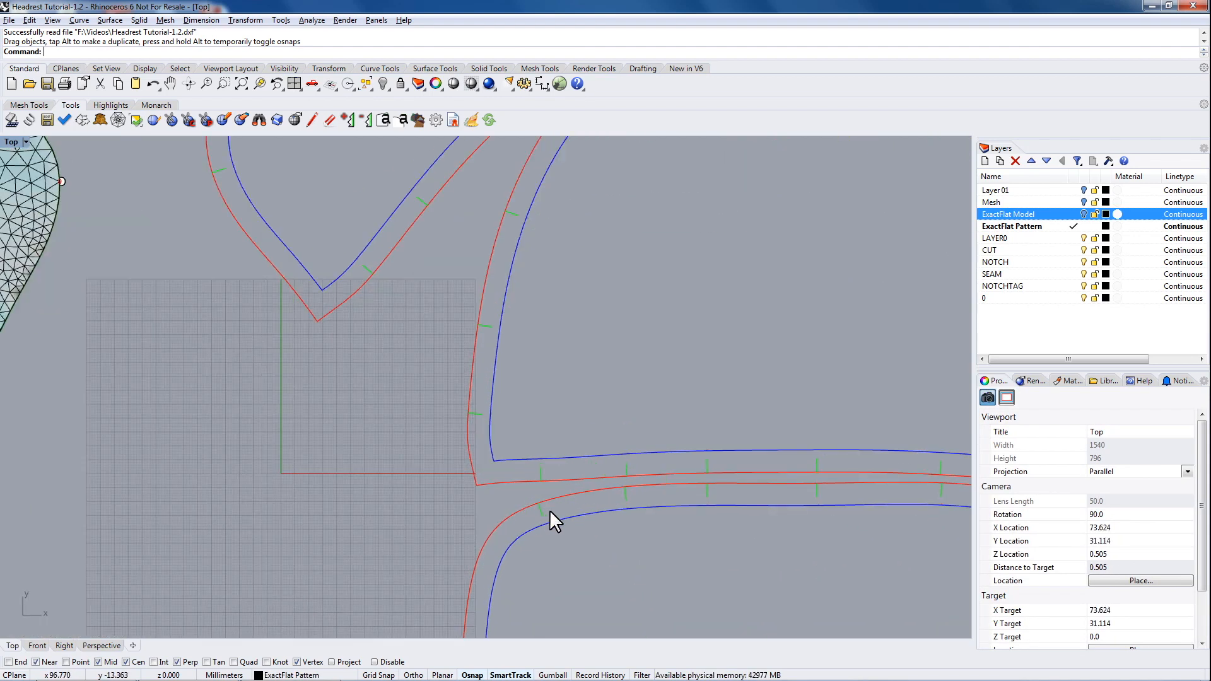
right_drag(687, 554, 449, 376)
scroll(318, 313, up, 2)
scroll(318, 312, up, 8)
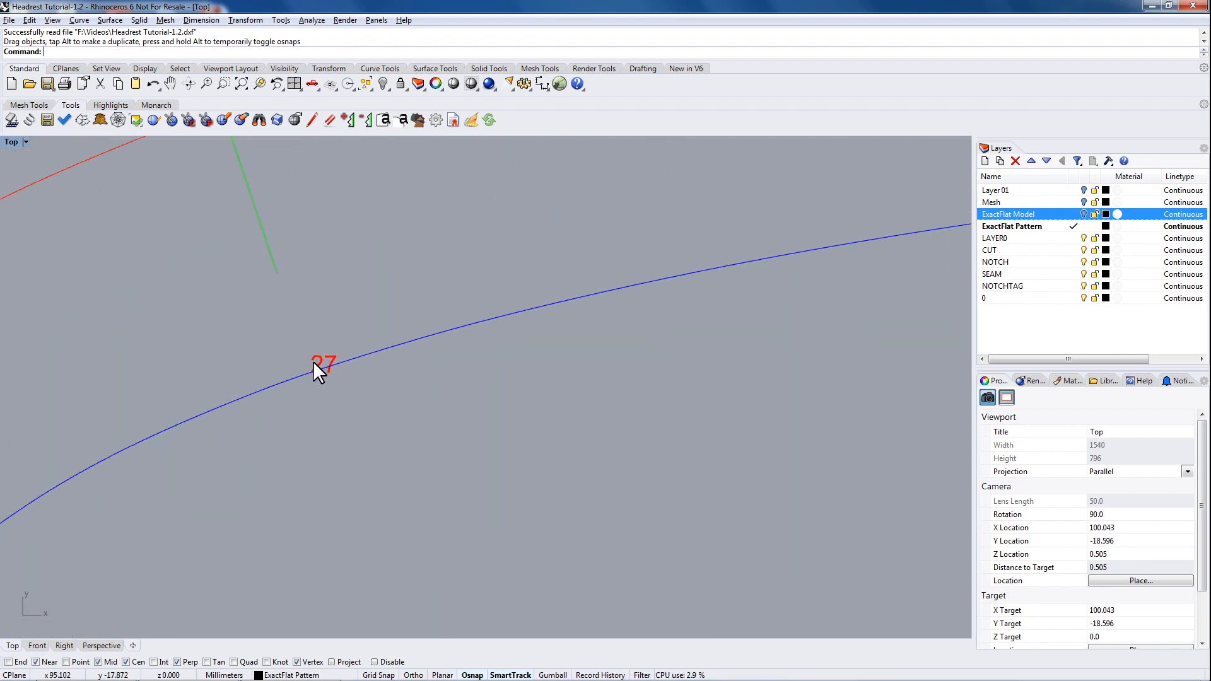
scroll(338, 359, down, 2)
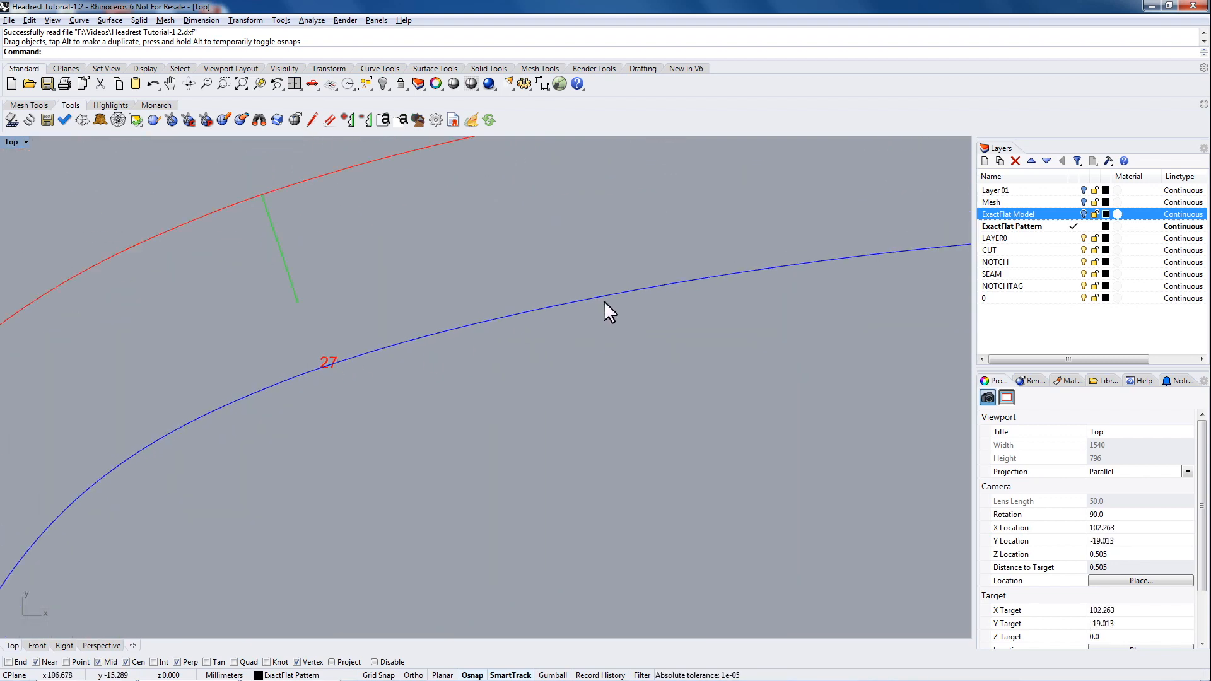
right_drag(796, 296, 447, 386)
right_drag(819, 361, 528, 379)
Check the cut lines, seam lines and notches around the imported curved band and front panel
scroll(634, 373, down, 3)
scroll(635, 372, down, 15)
right_drag(573, 291, 563, 434)
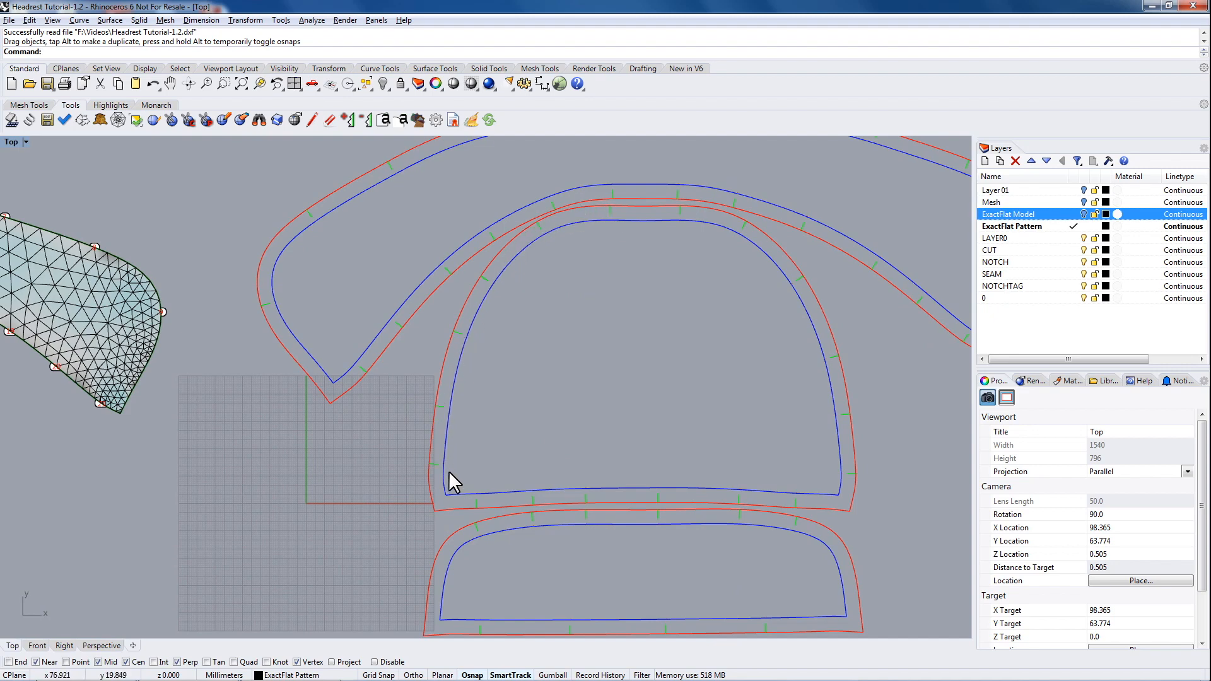
right_drag(600, 179, 410, 260)
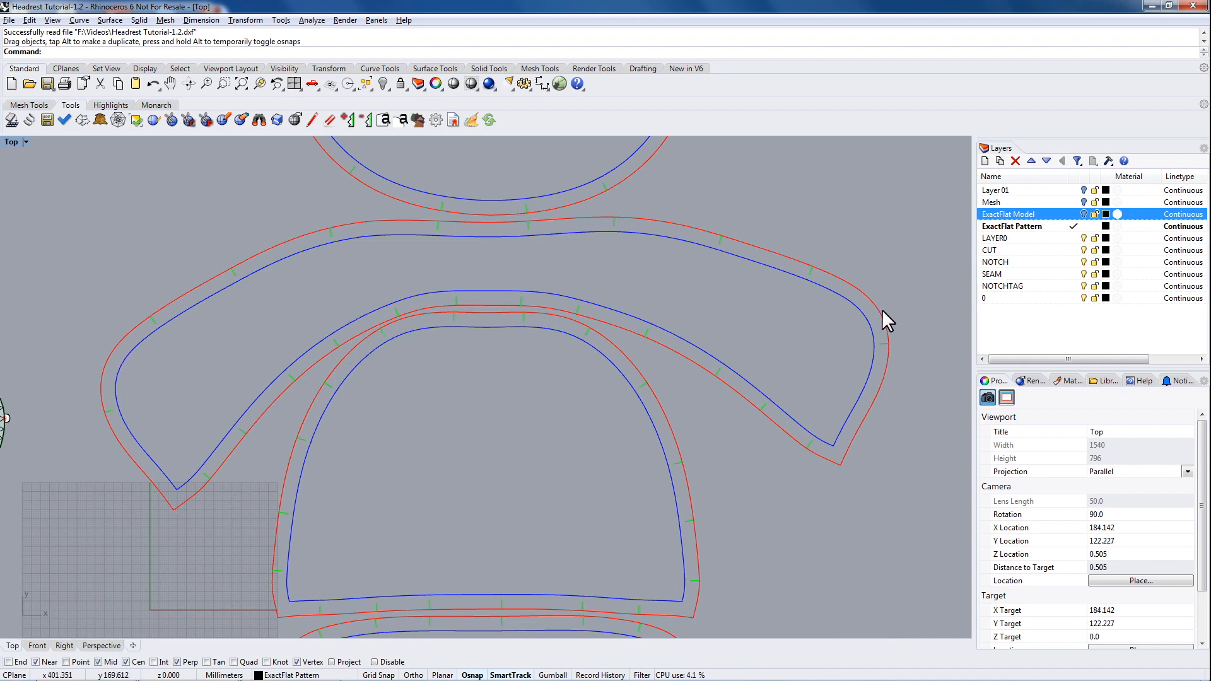
right_drag(316, 396, 376, 372)
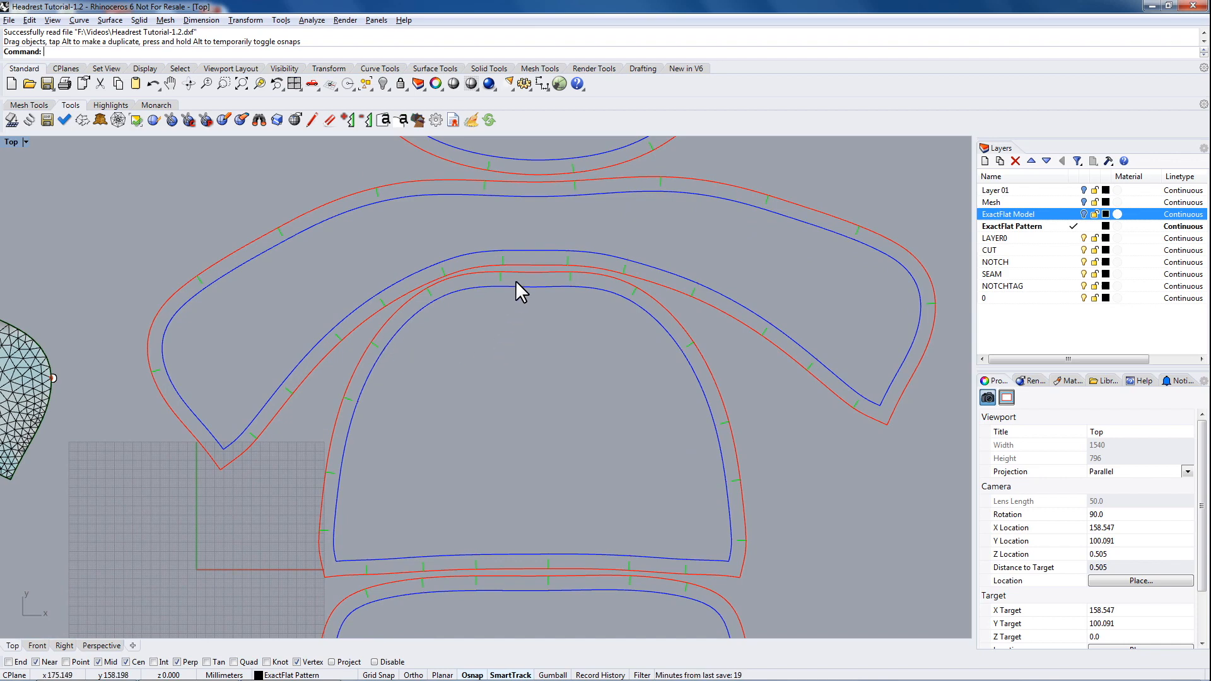
right_drag(378, 358, 799, 311)
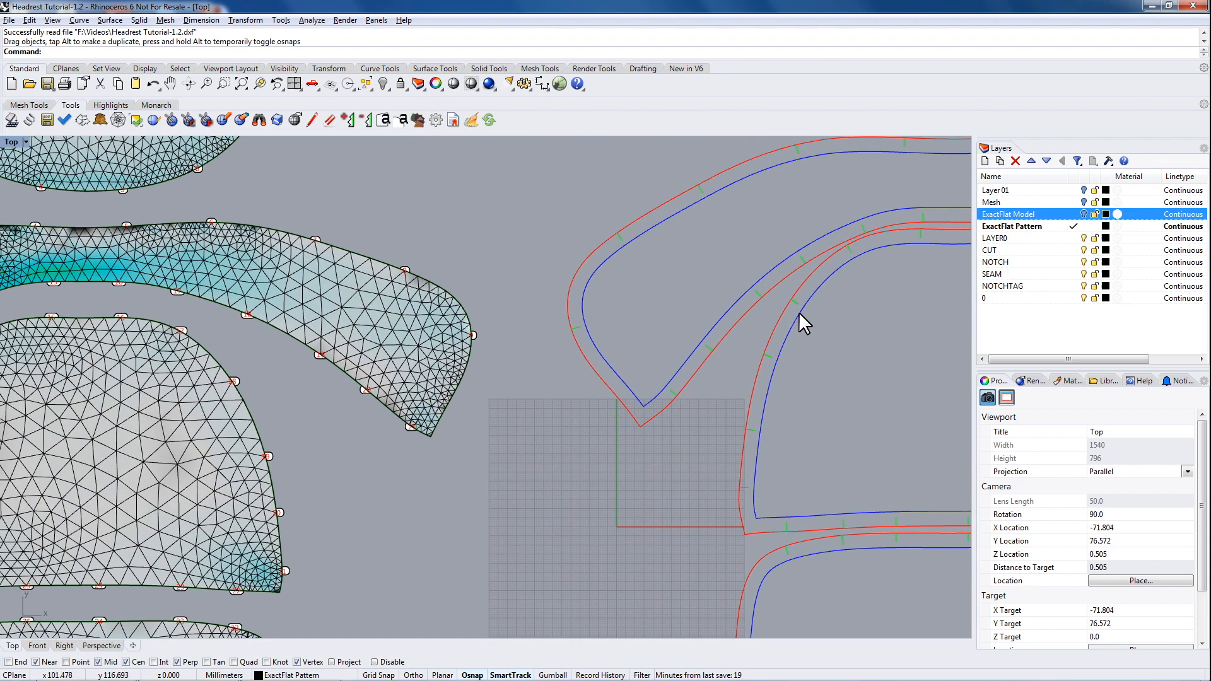
Lay the imported front panel outline over its flattened mesh piece for comparison, and return it to the imported set
scroll(761, 364, down, 10)
drag(758, 366, 458, 391)
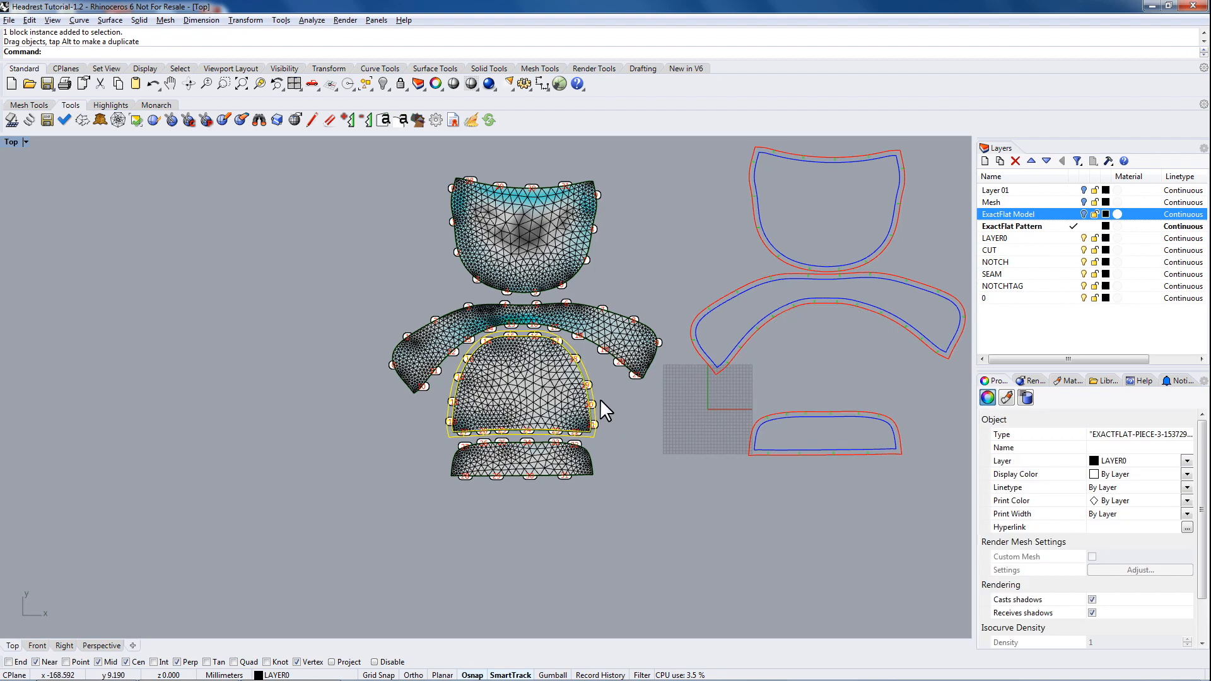
drag(584, 365, 887, 343)
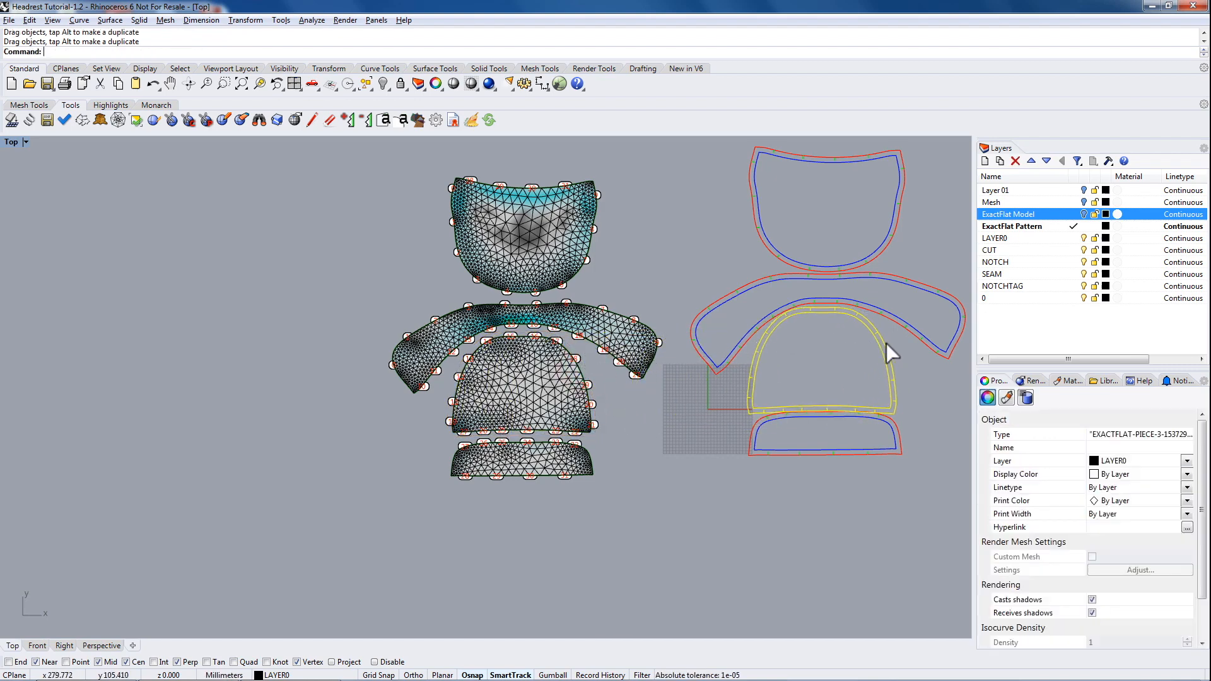
Deselect the front panel outline and switch the CUT, SEAM and NOTCH layers off and on in turn to check their contents
click(991, 250)
click(914, 228)
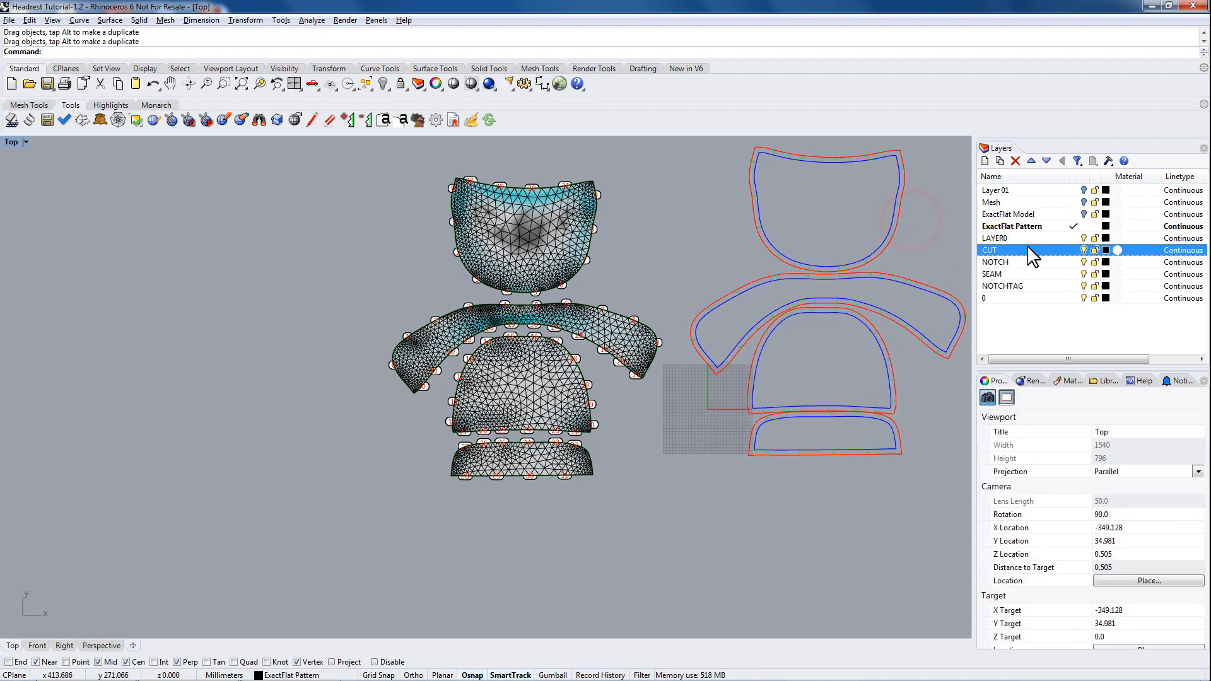
click(1084, 249)
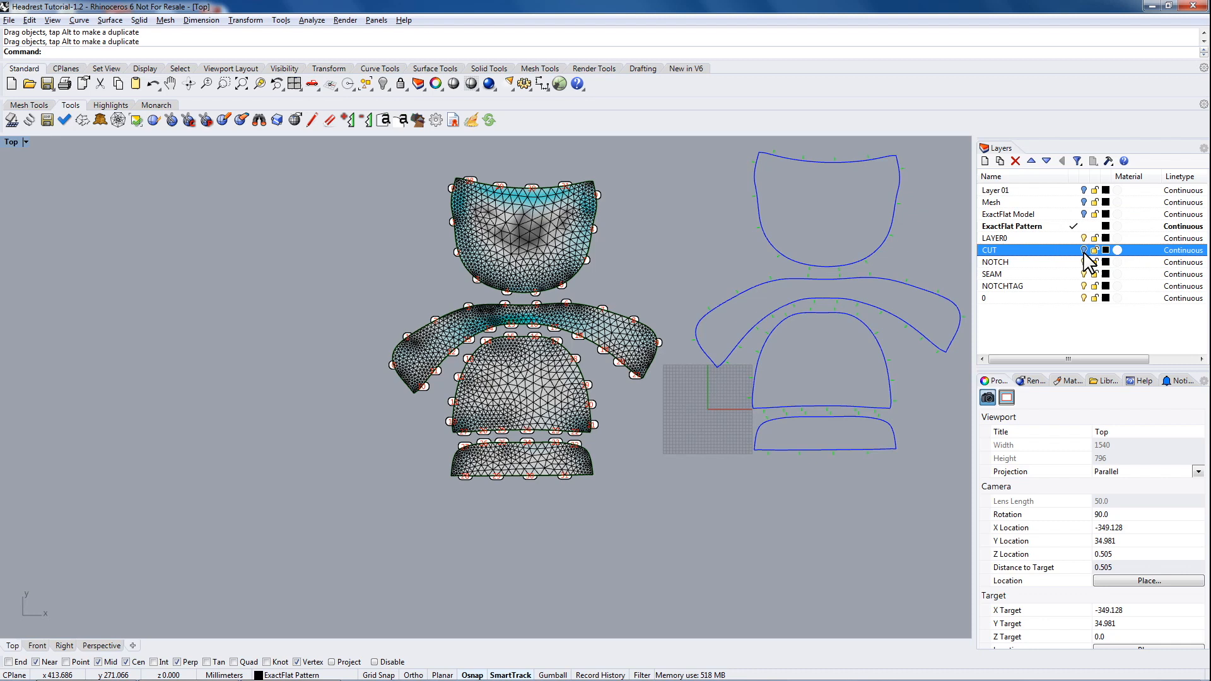
click(1084, 249)
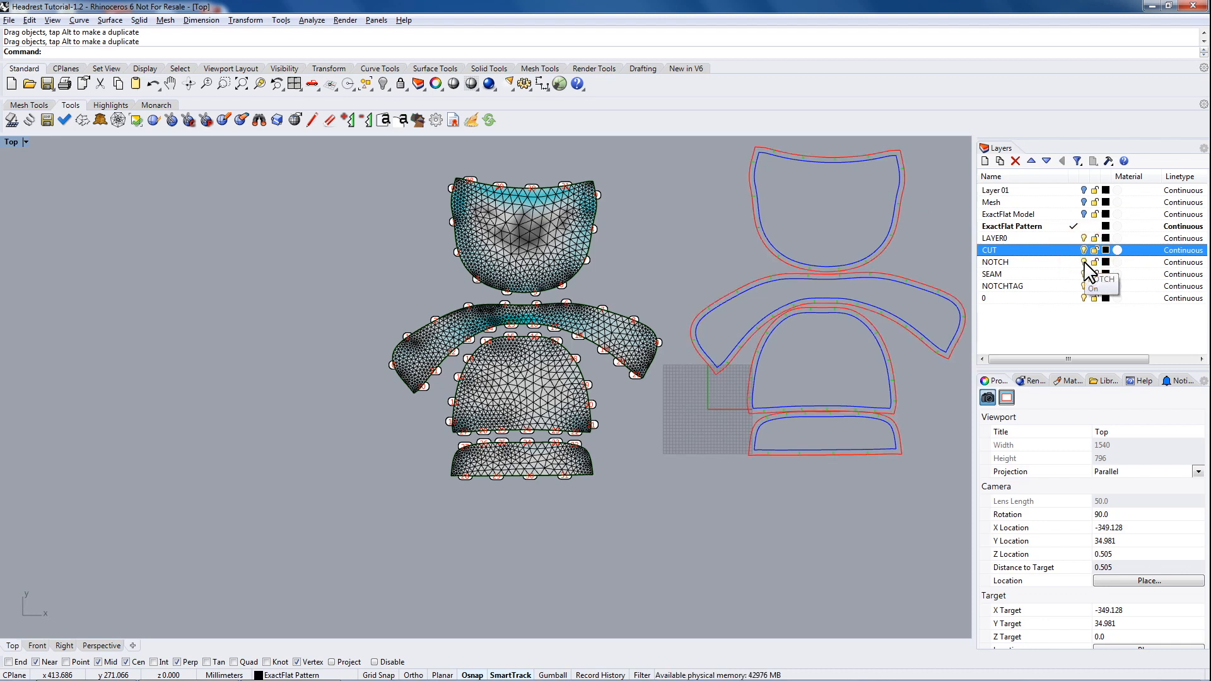
click(1084, 274)
click(1084, 274)
click(1085, 262)
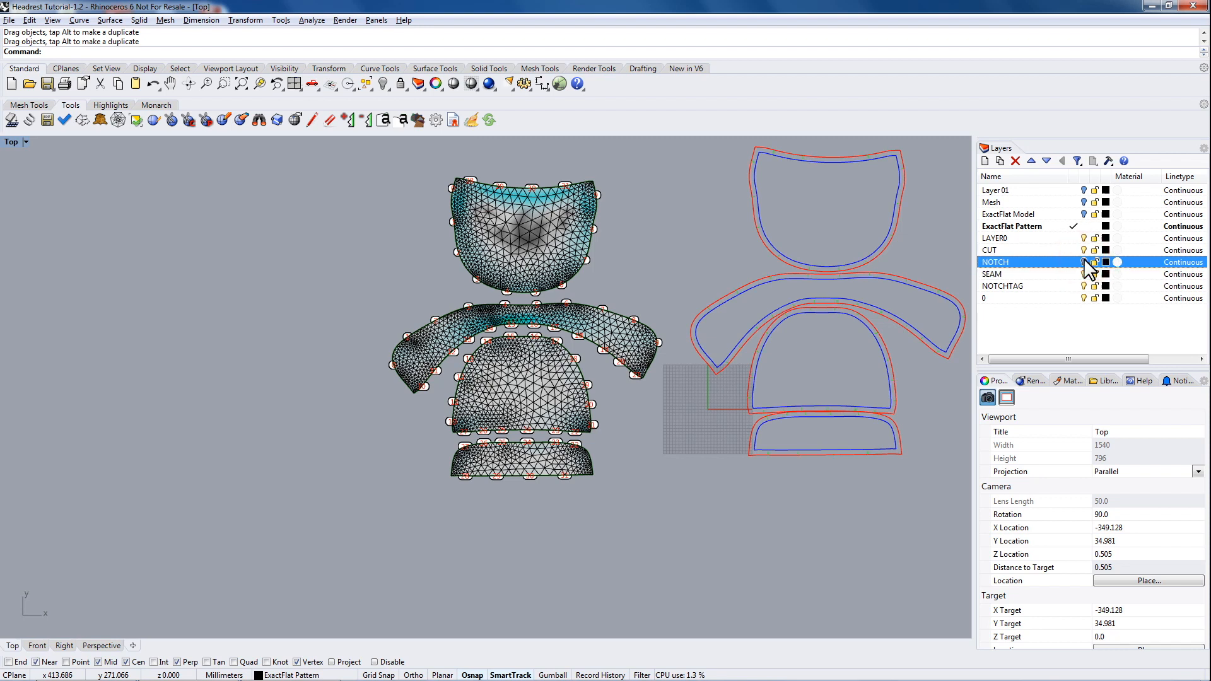
click(1084, 262)
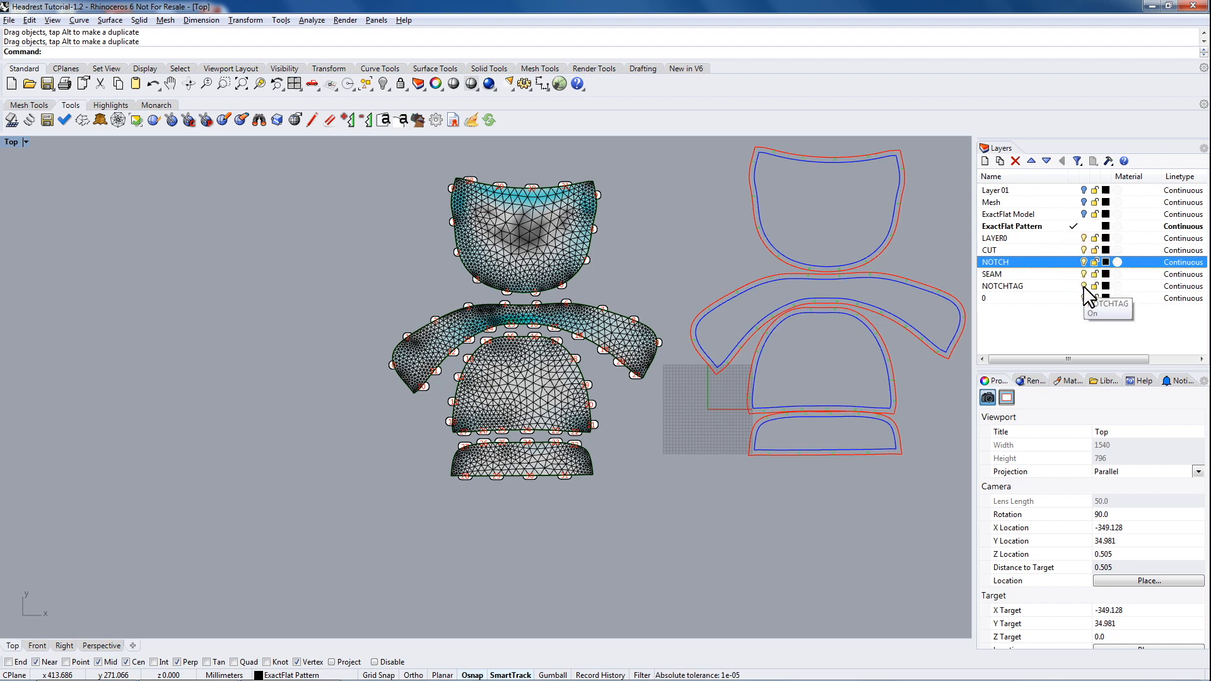
Switch the NOTCHTAG layer off and on while inspecting the notch numbers on the imported curved band
click(1084, 285)
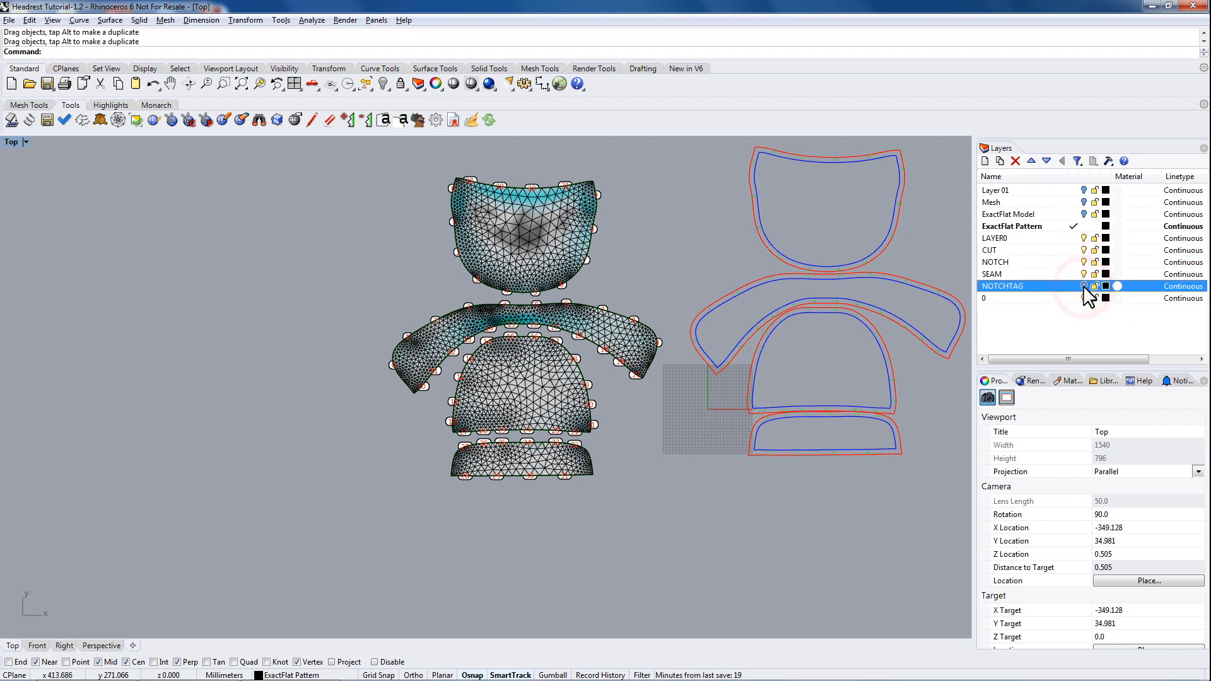
scroll(819, 283, up, 5)
scroll(812, 260, up, 3)
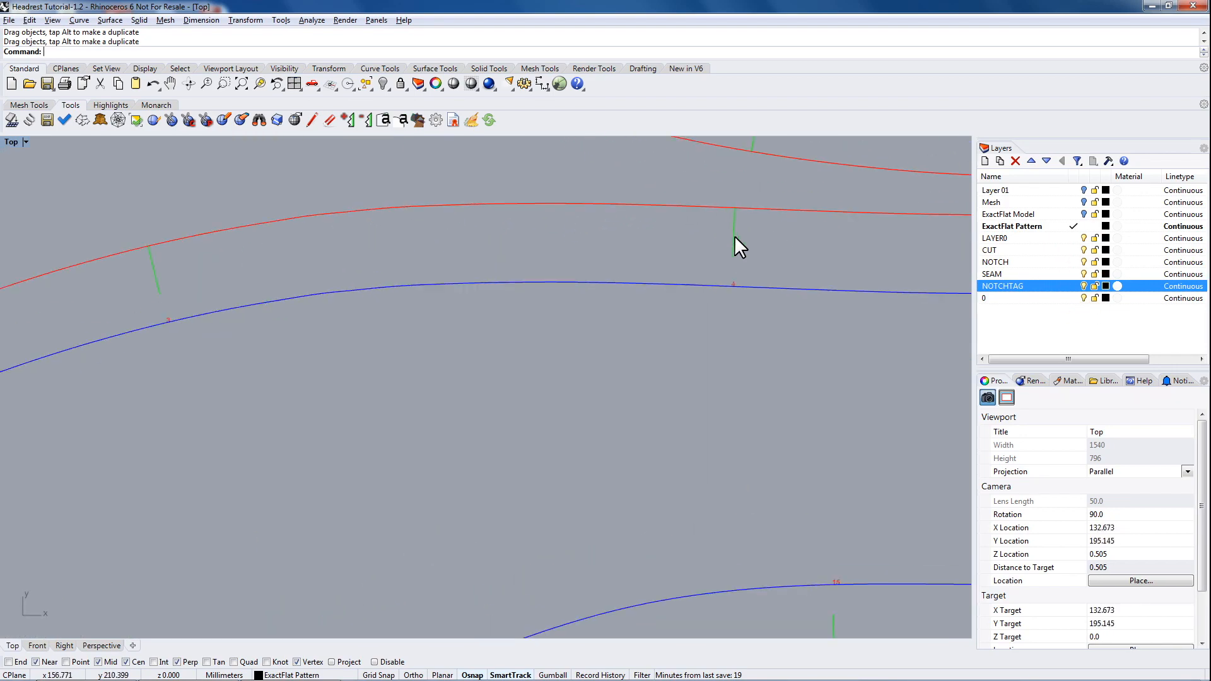
click(1084, 286)
click(1084, 285)
Show the flattened mesh pieces and the imported outlines side by side in the Top view
scroll(766, 350, down, 5)
right_drag(831, 334, 707, 309)
scroll(706, 309, down, 4)
right_drag(692, 208, 726, 300)
scroll(709, 243, down, 6)
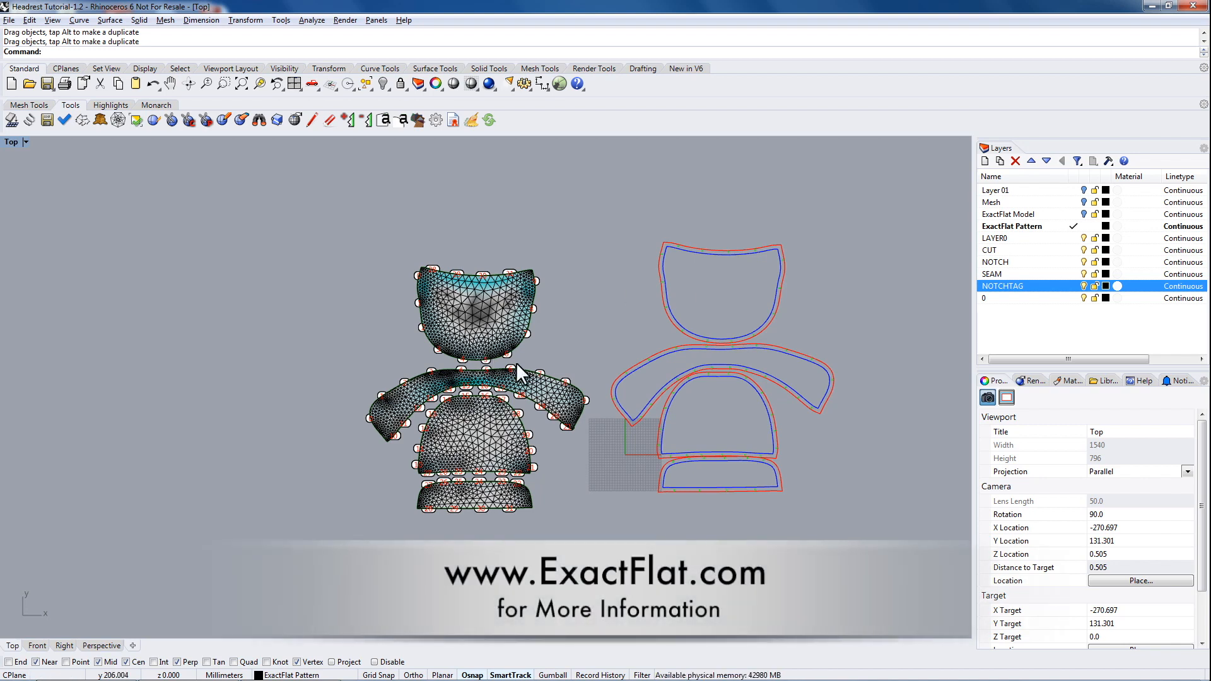
scroll(519, 350, up, 5)
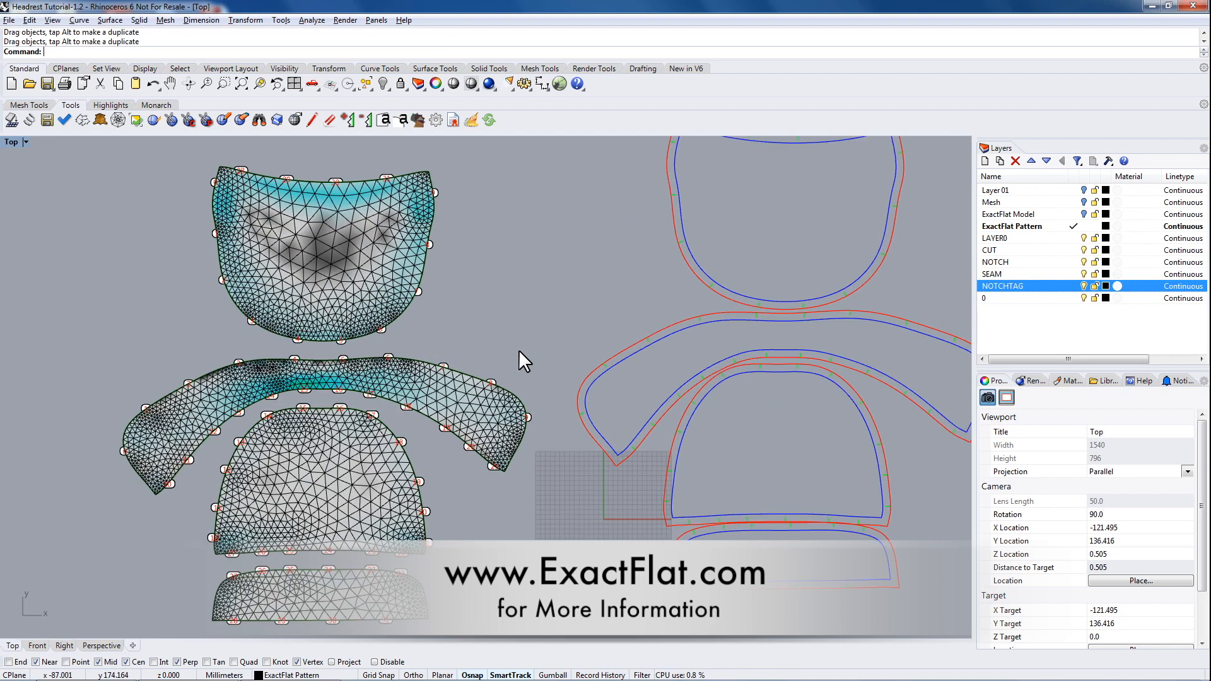
scroll(526, 336, down, 2)
right_drag(538, 338, 491, 364)
scroll(481, 413, up, 2)
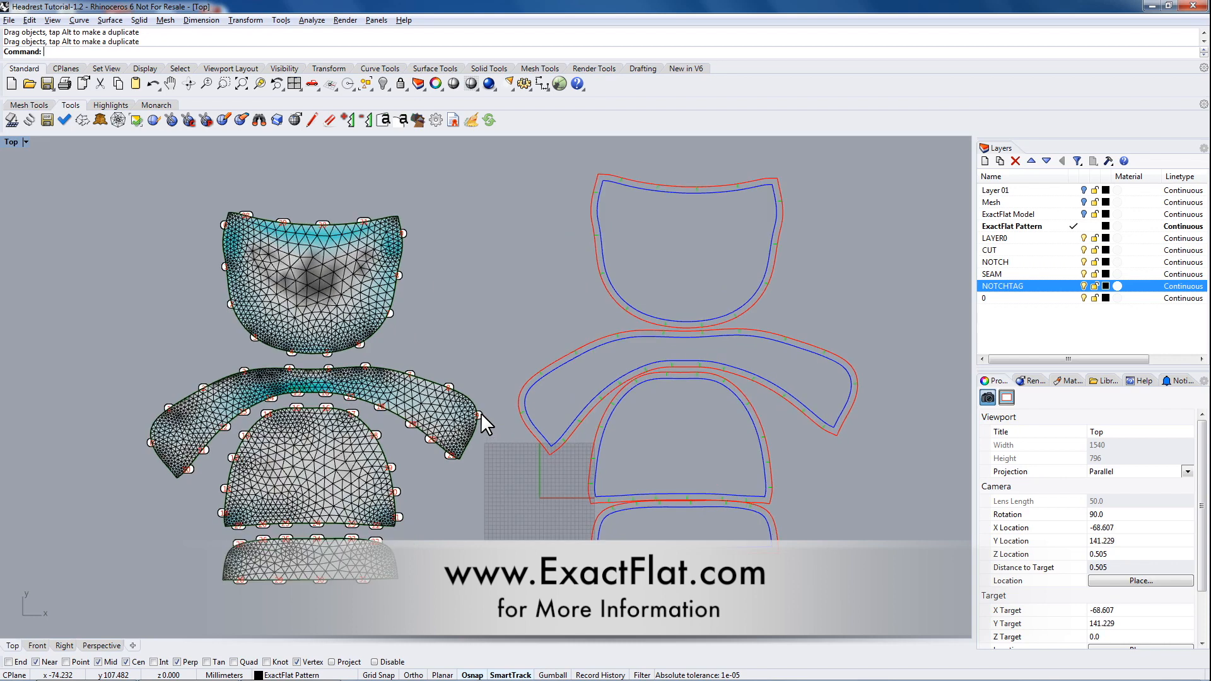